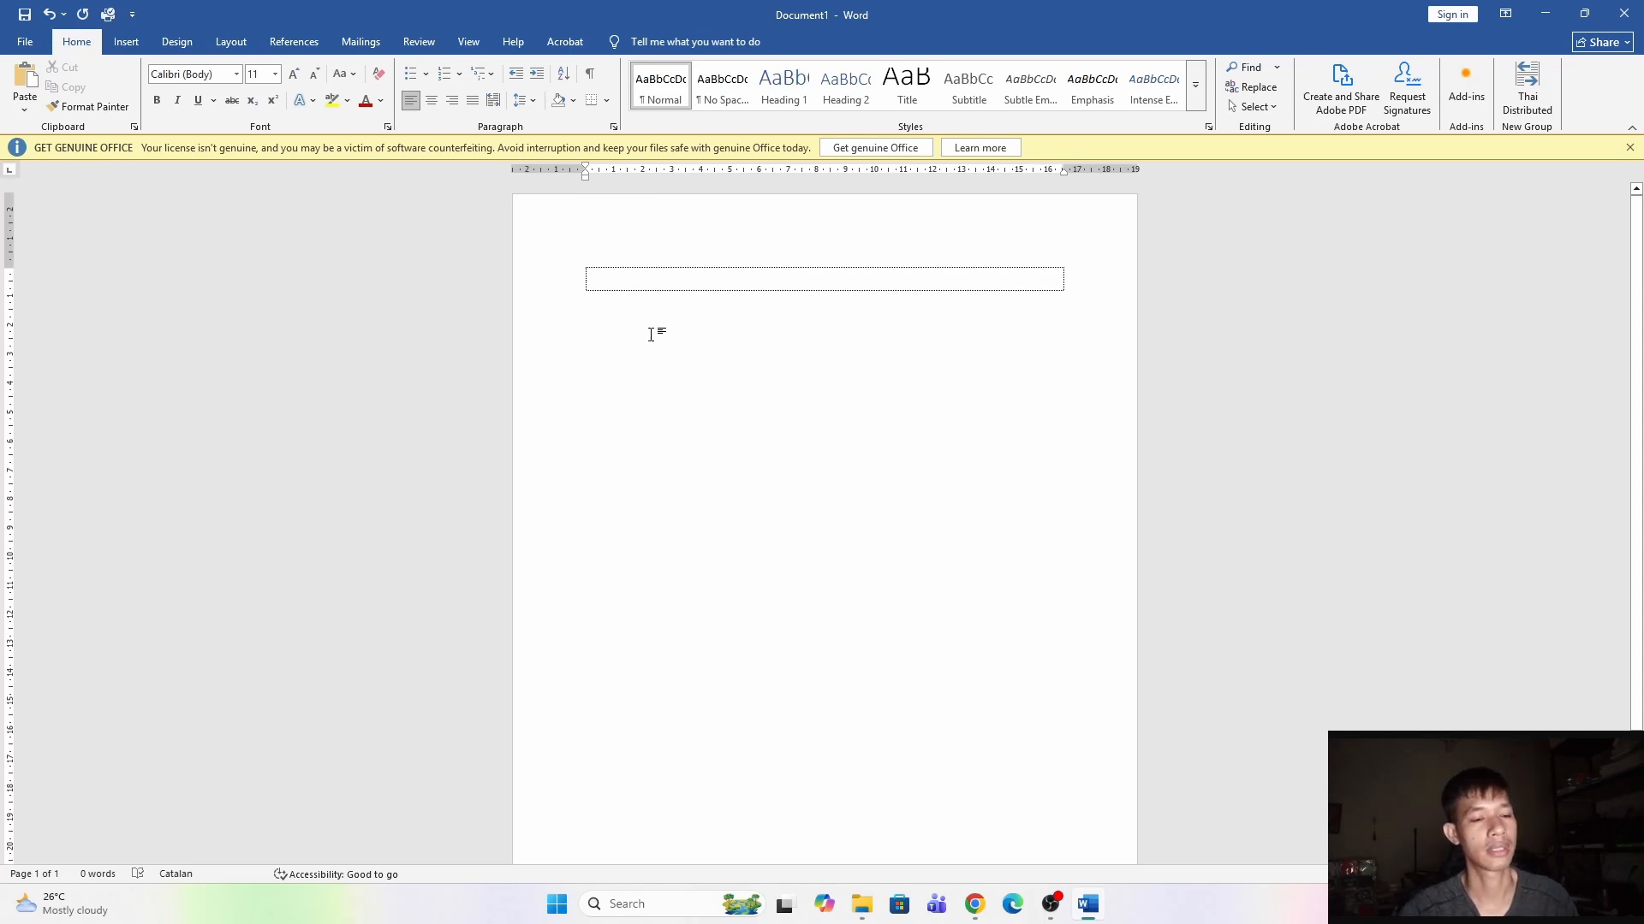
# Center the first table row and enter the title "មាតិកា".
pyautogui.click(431, 100)
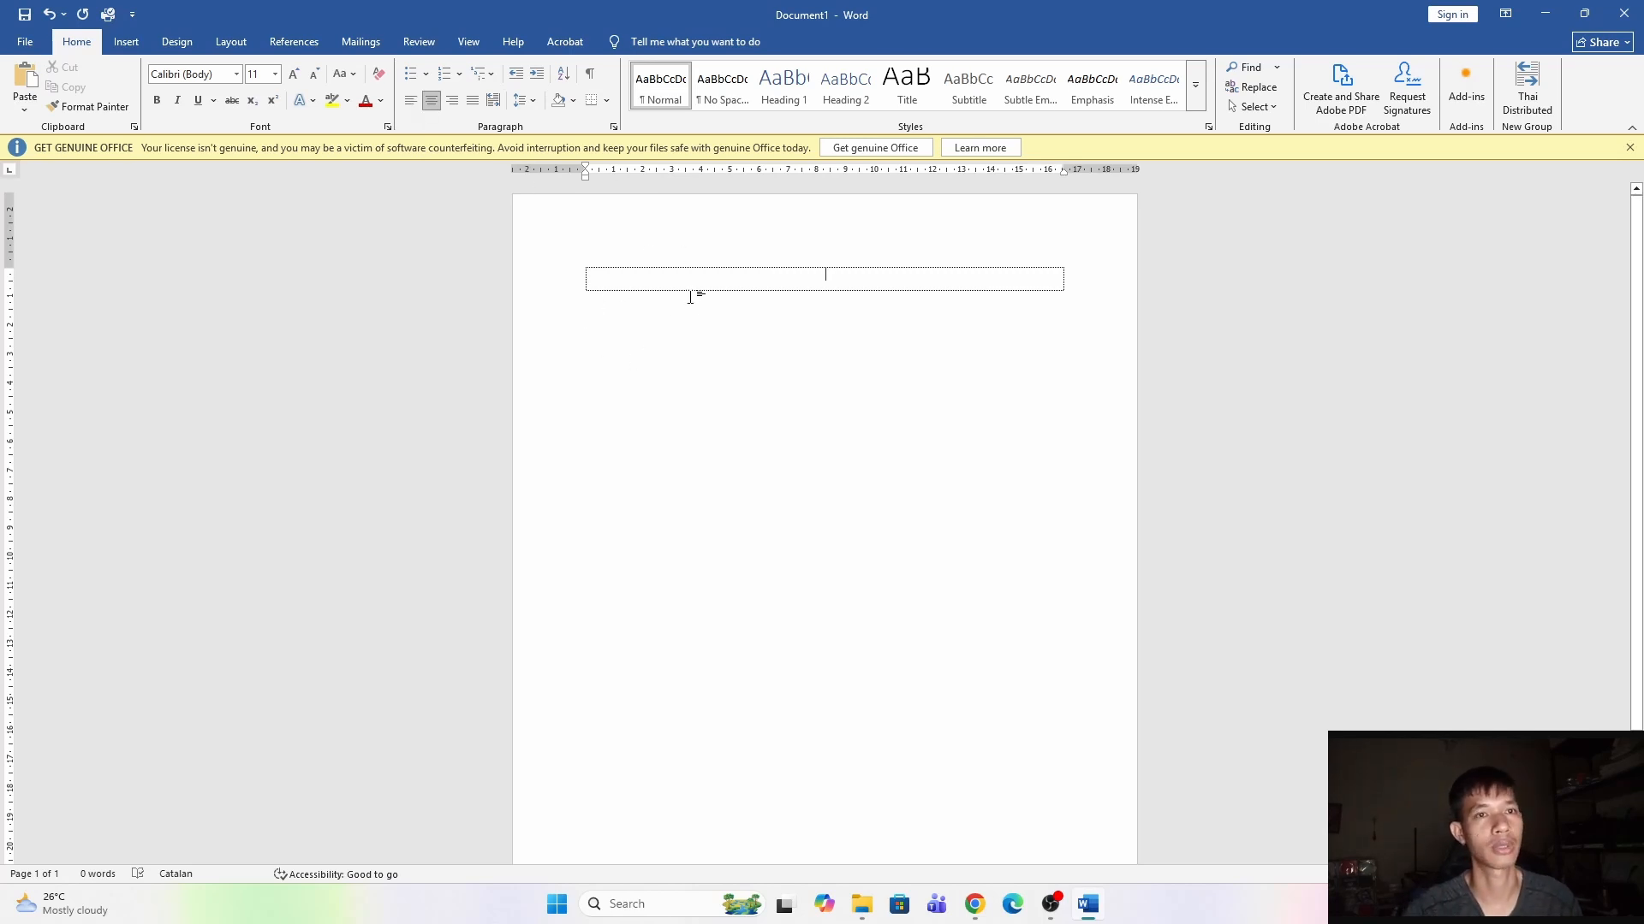
pyautogui.write('បាត់')
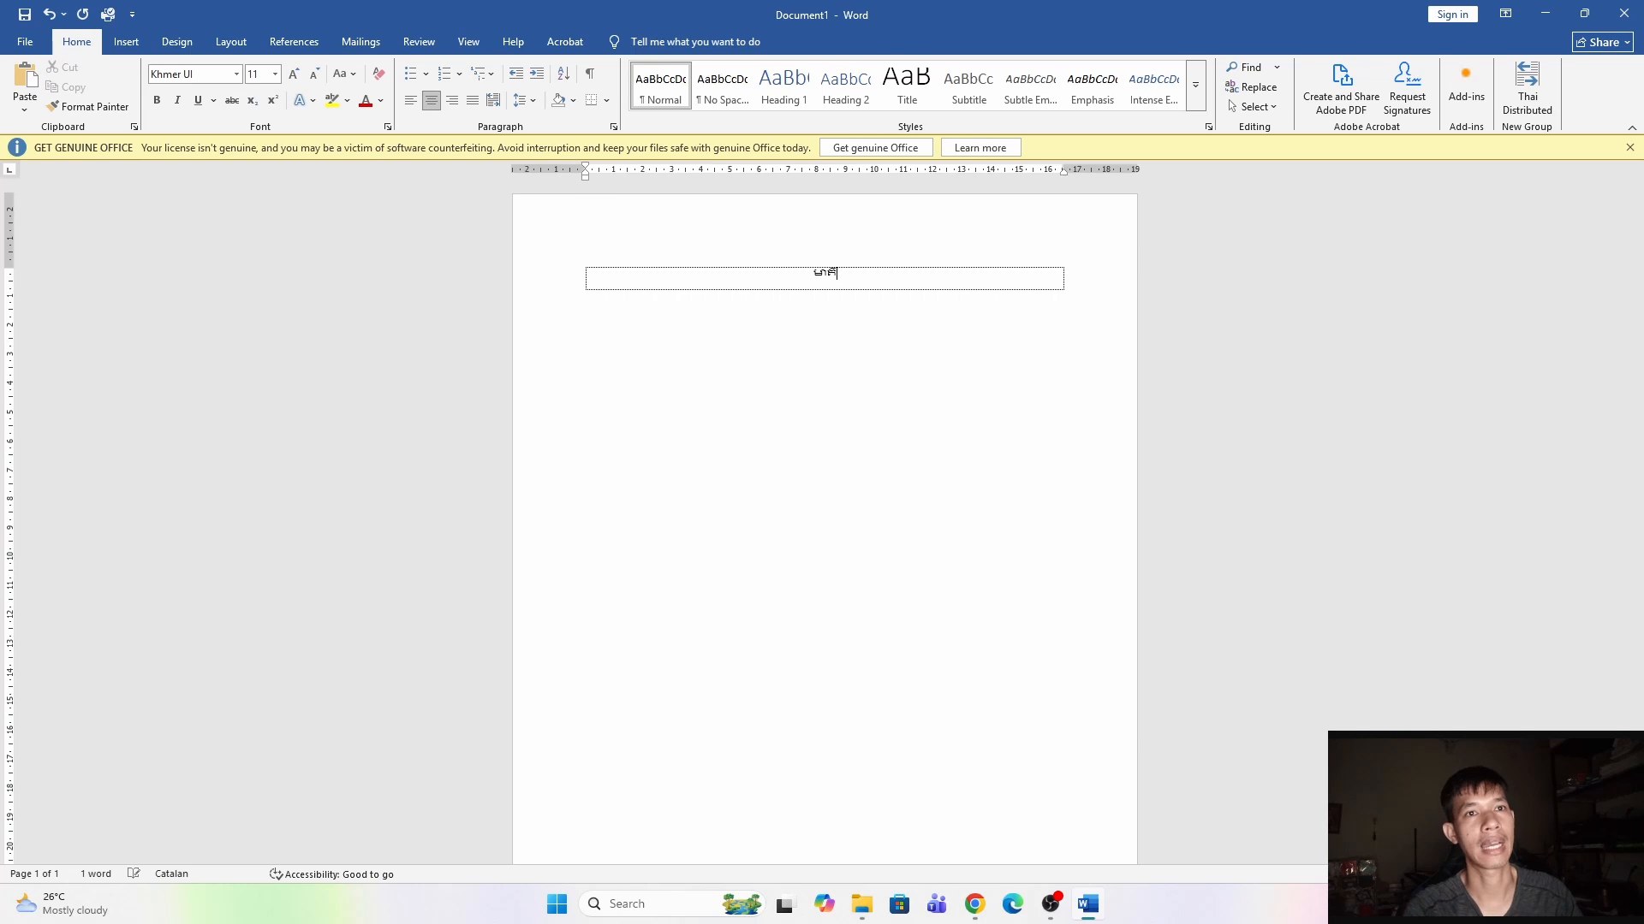
pyautogui.write('កា')
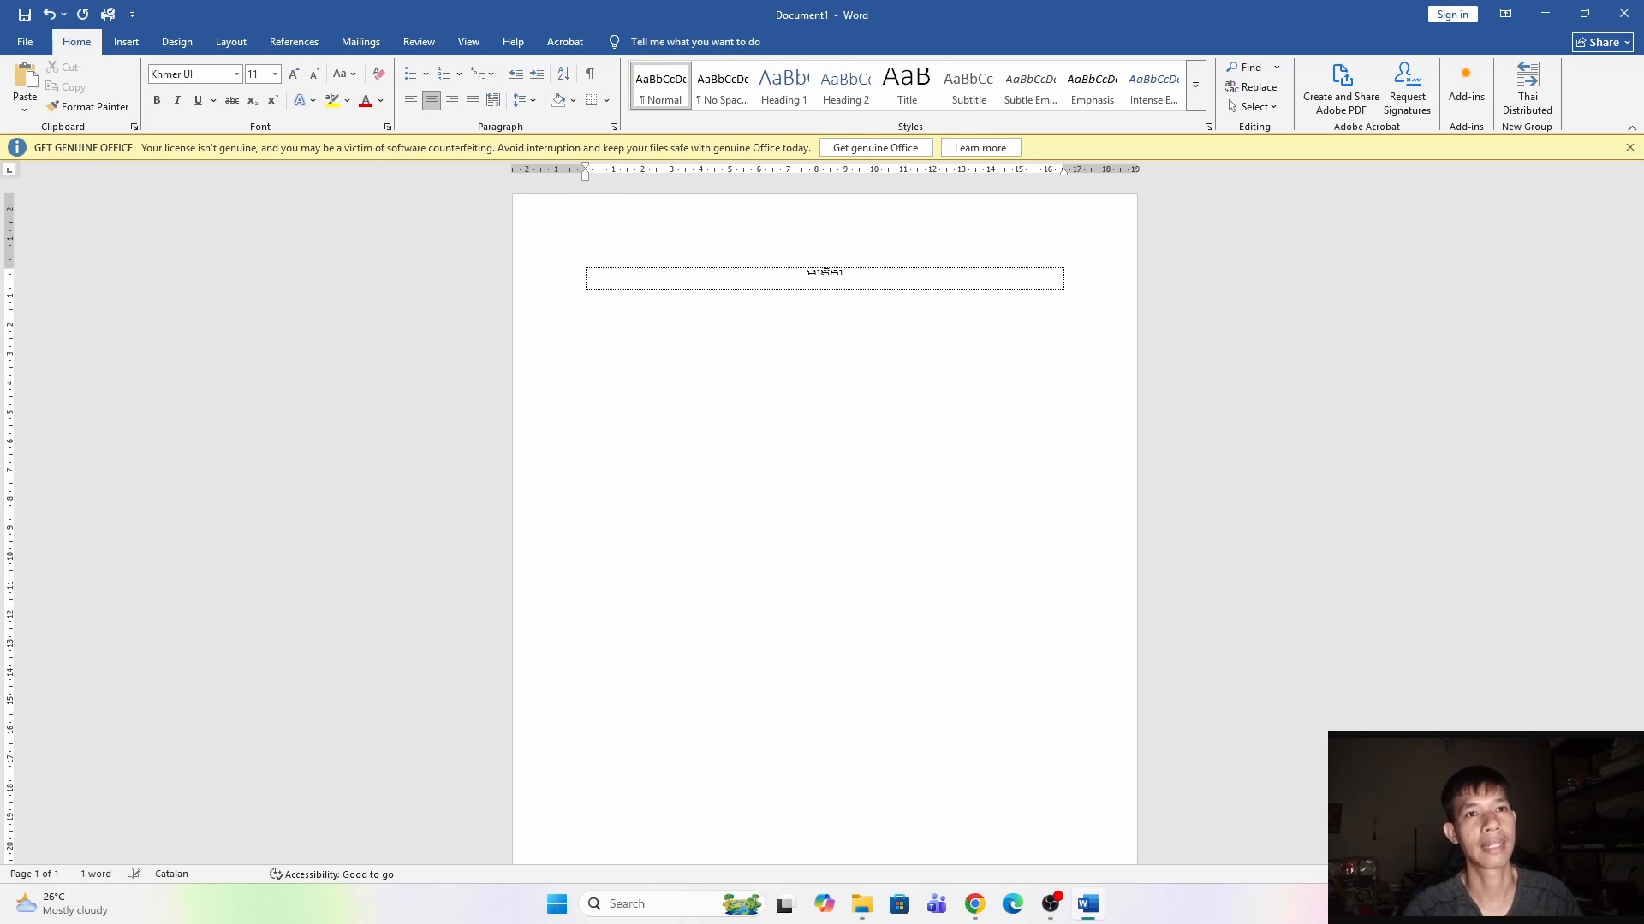
# Add a second table row and set the title's font to Khmer OS Muol Light.
pyautogui.press('Tab')
pyautogui.doubleClick(826, 298)
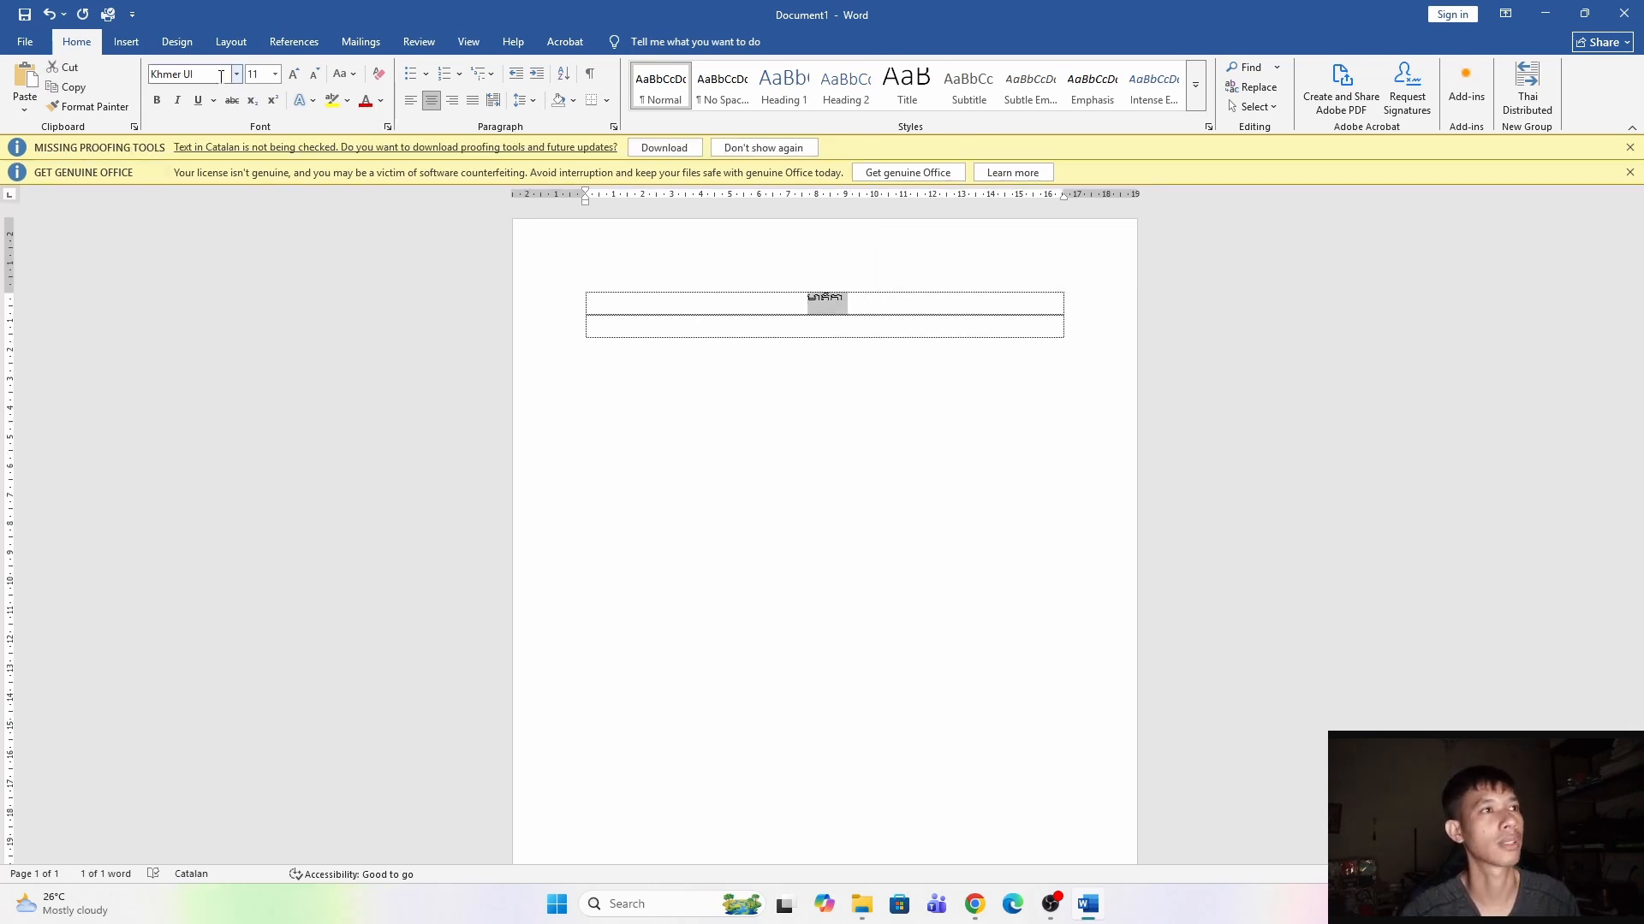
pyautogui.click(236, 74)
pyautogui.click(237, 238)
pyautogui.keyDown('ctrl'); pyautogui.scroll(5, 925, 301); pyautogui.keyUp('ctrl')
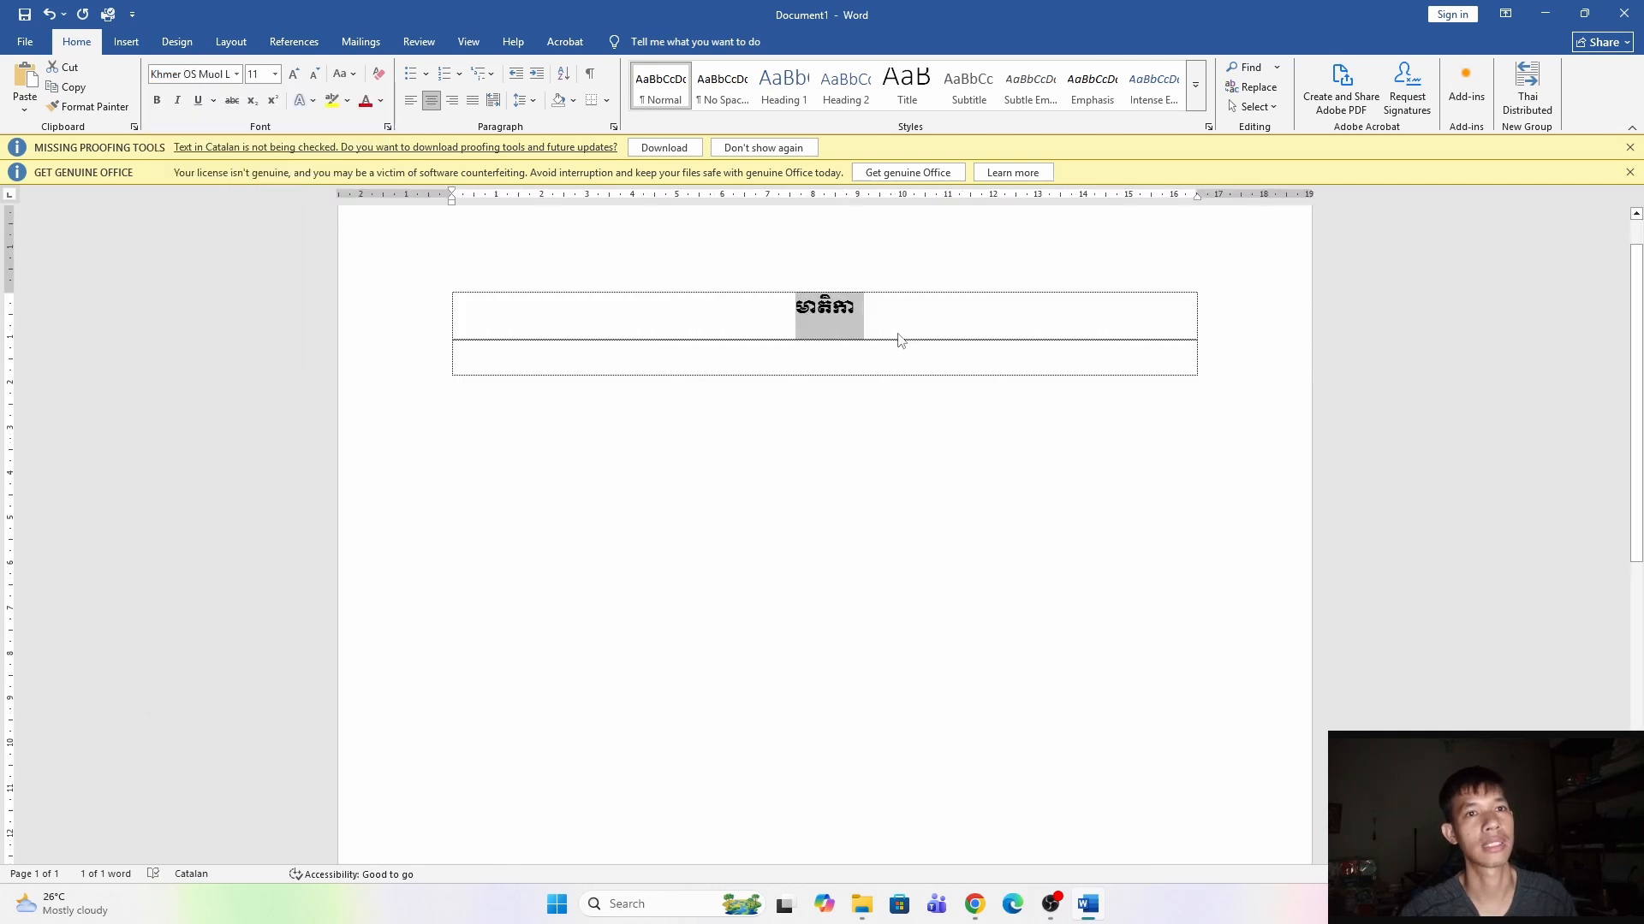
pyautogui.scroll(1, 890, 368)
pyautogui.keyDown('ctrl'); pyautogui.scroll(2, 866, 416); pyautogui.keyUp('ctrl')
# Left-align the second row and set its font to Khmer OS Battambang.
pyautogui.click(889, 414)
pyautogui.click(411, 100)
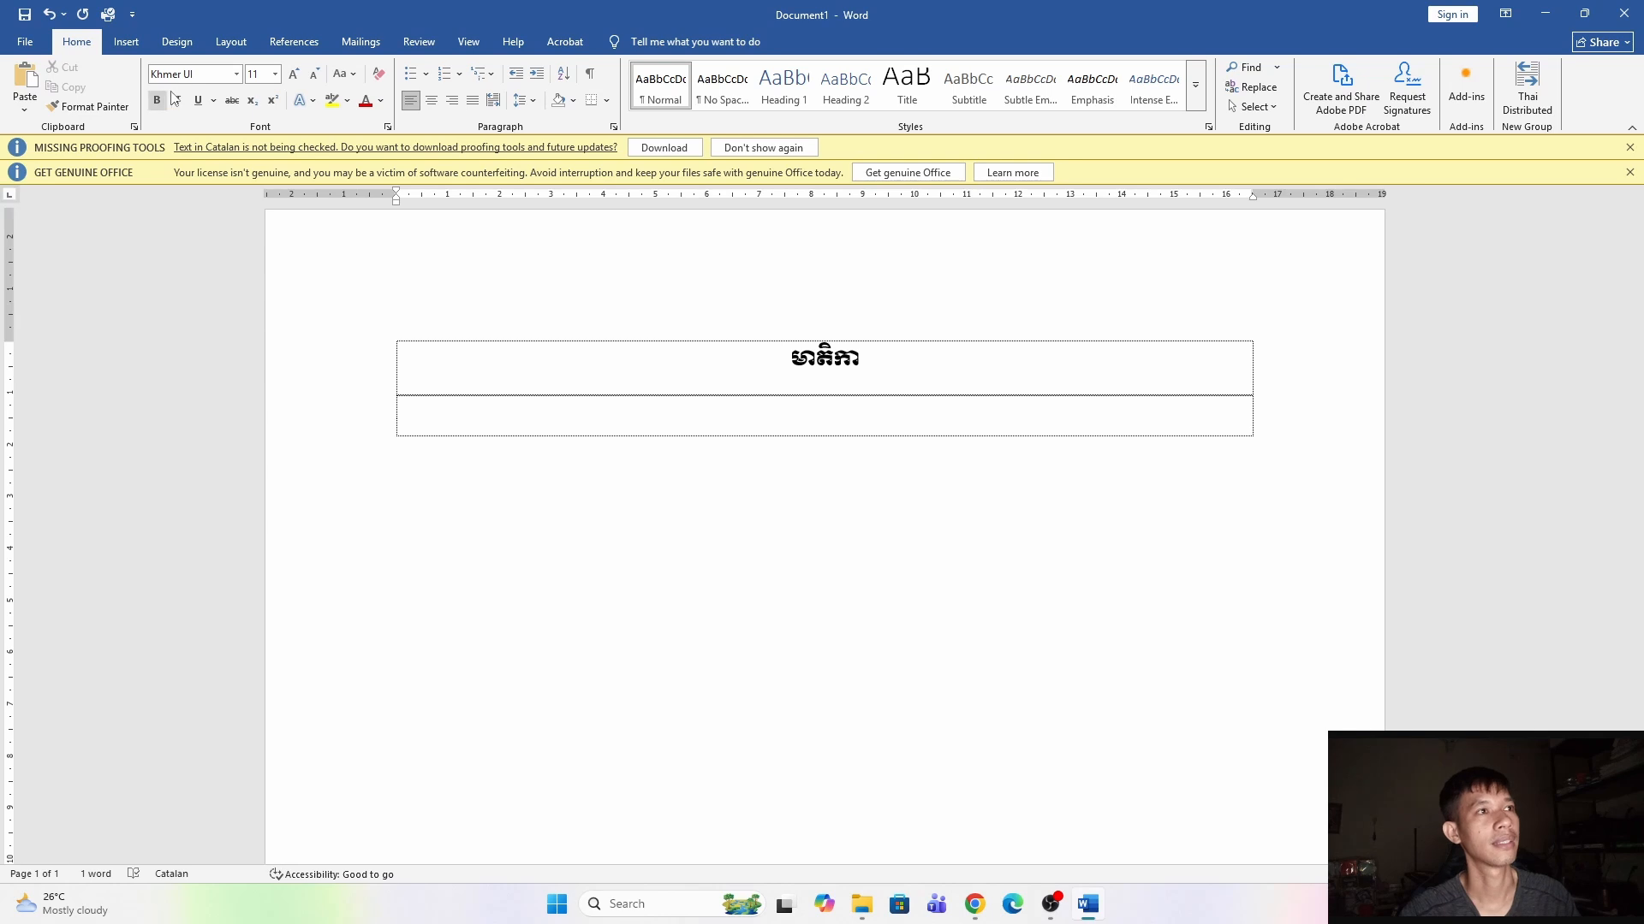
pyautogui.click(236, 75)
pyautogui.click(197, 228)
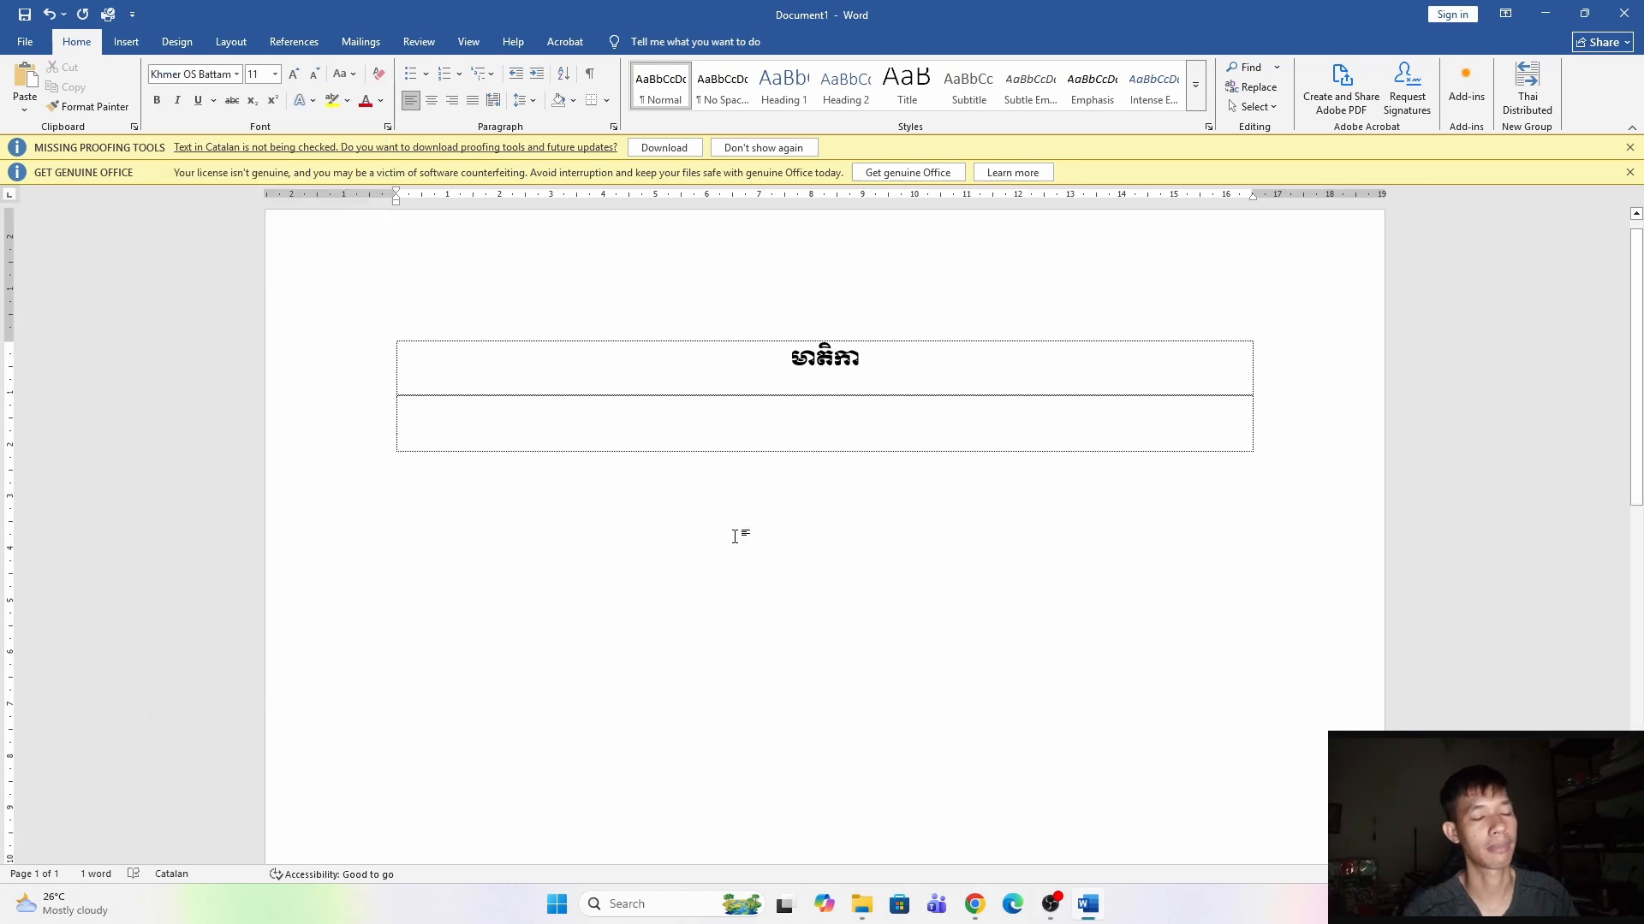
# Enter the first entry "១. ការប្រើប្រាស់ Tab" in the second row.
pyautogui.write('១')
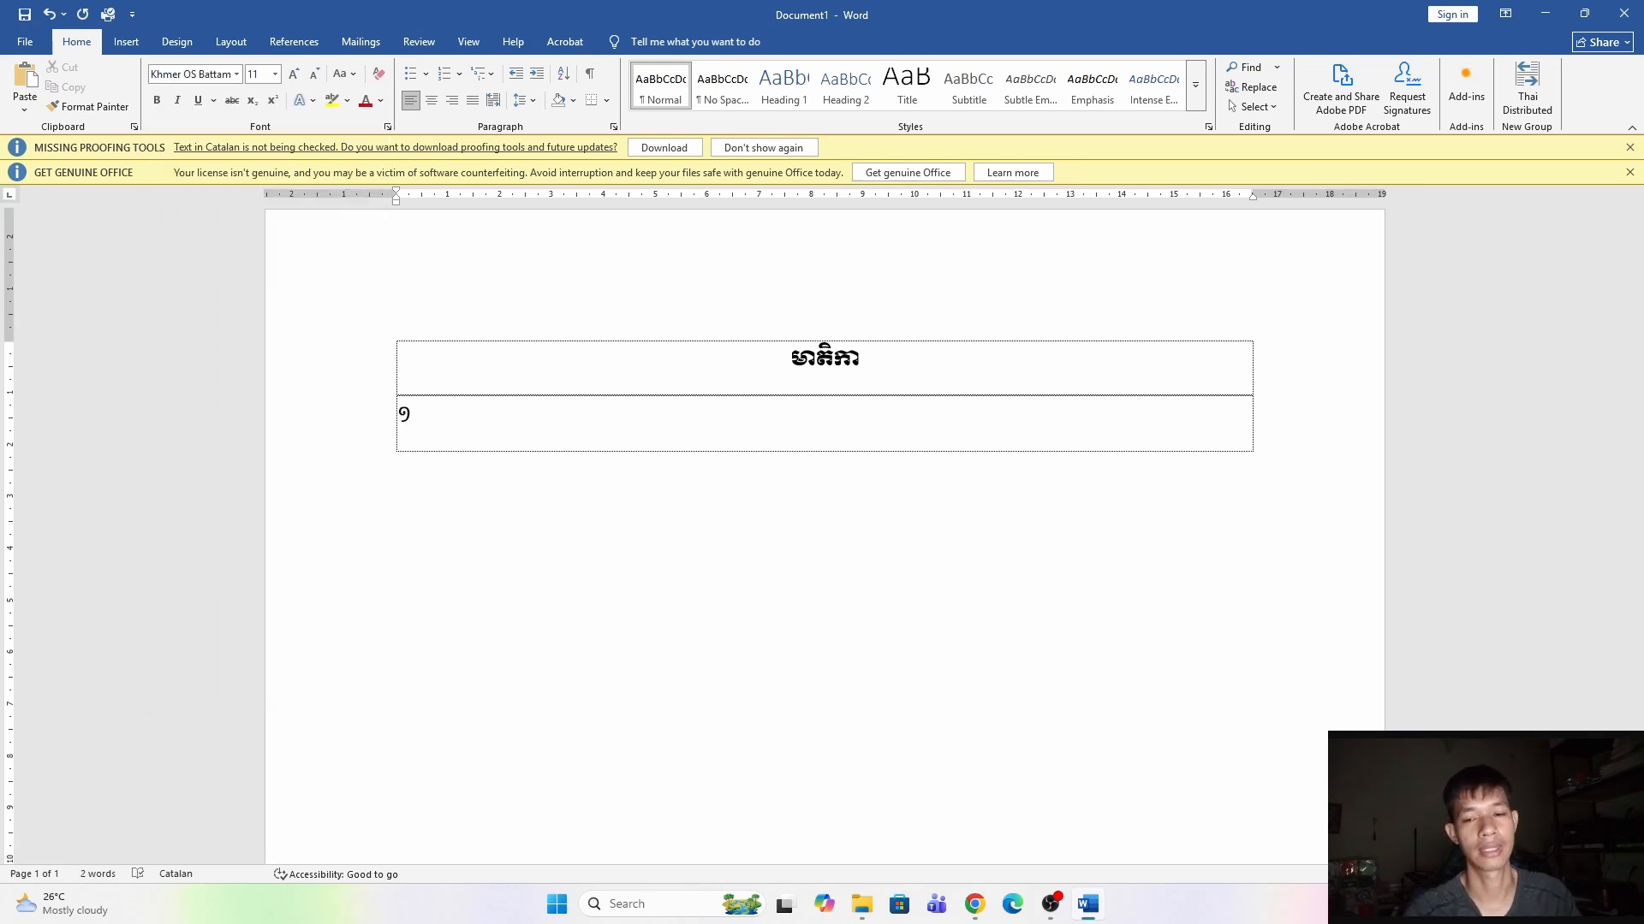
pyautogui.write(',')
pyautogui.press('BackSpace')
pyautogui.write('. ការប្រើប្រាស់')
pyautogui.hotkey('alt', 'shift')
pyautogui.write('Tab')
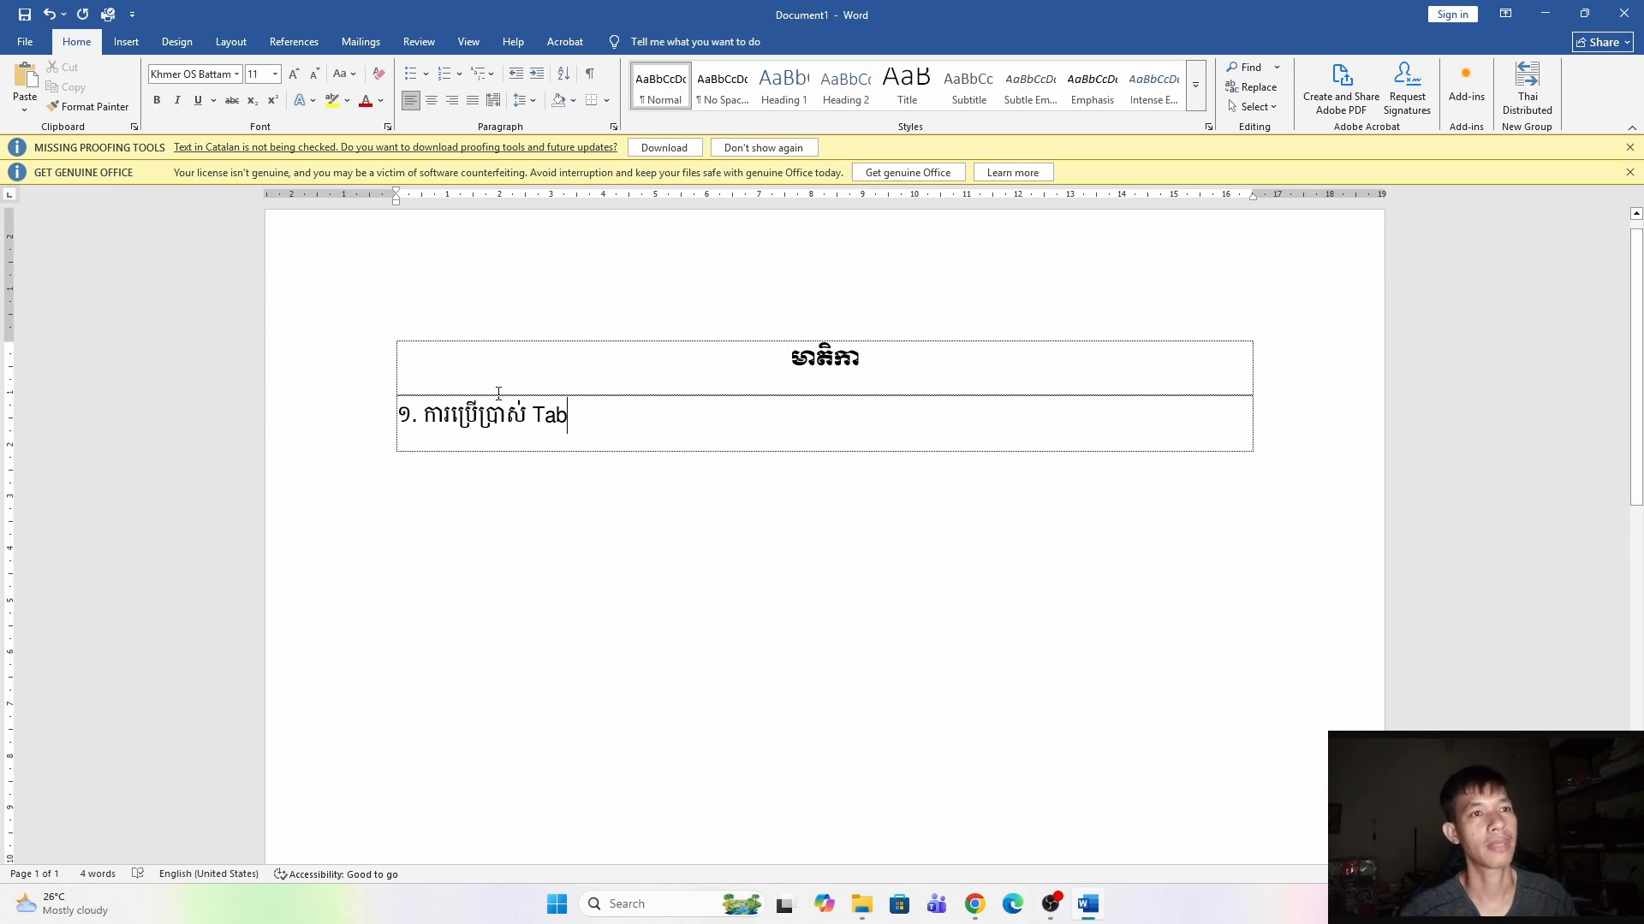
# Fill the rest of the first entry's line with typed dots.
pyautogui.scroll(-3, 462, 407)
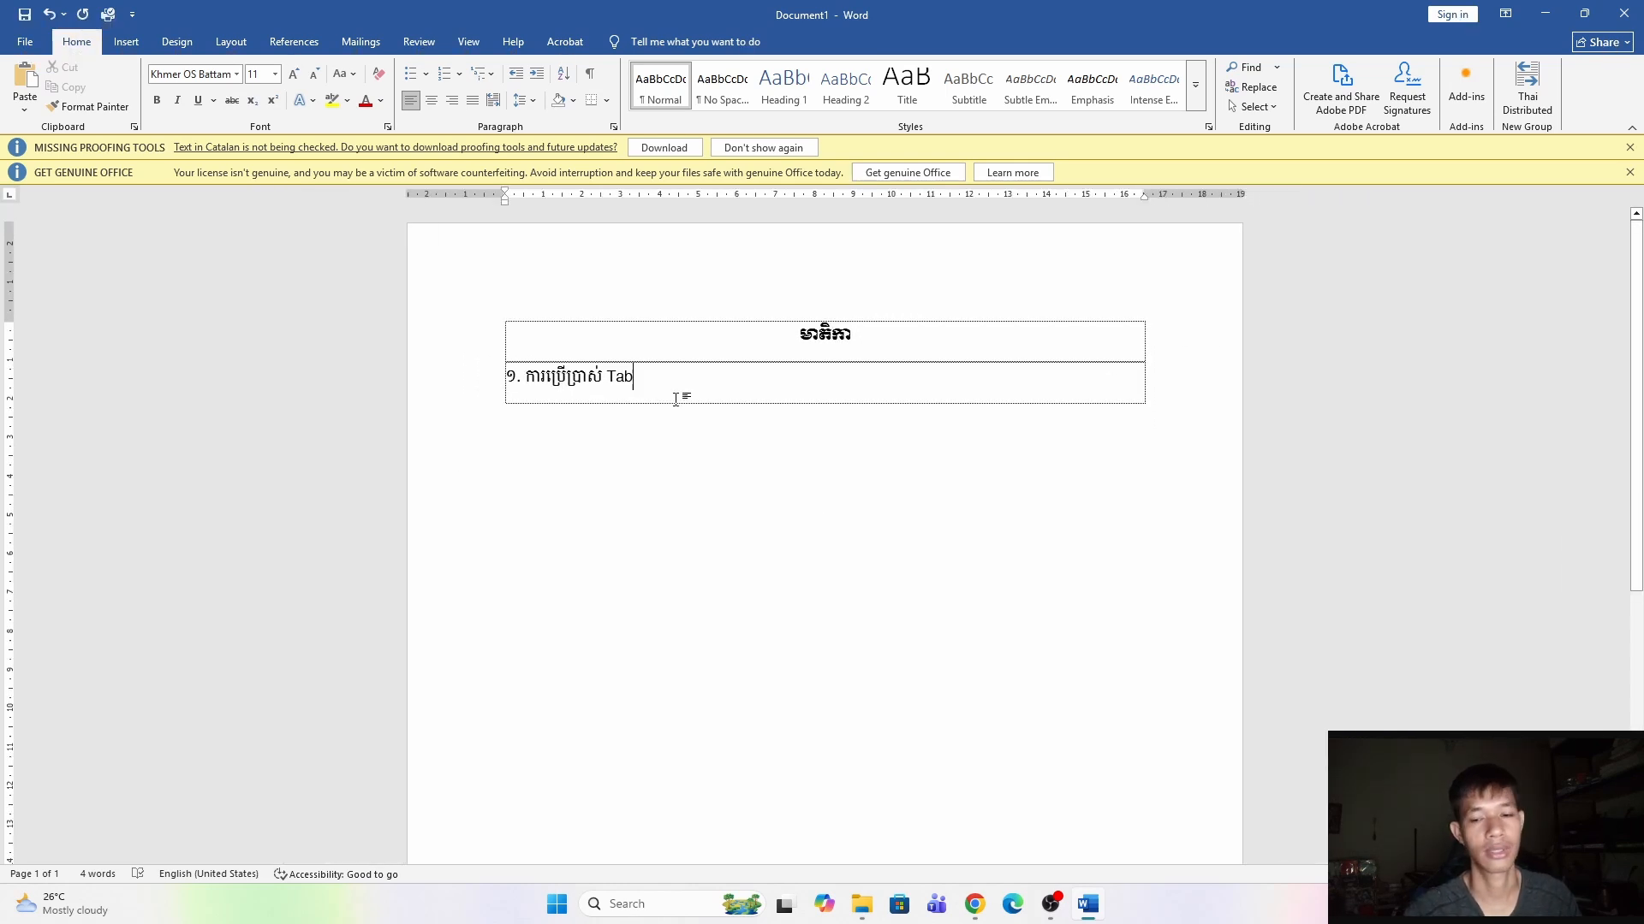
pyautogui.write('................................................................')
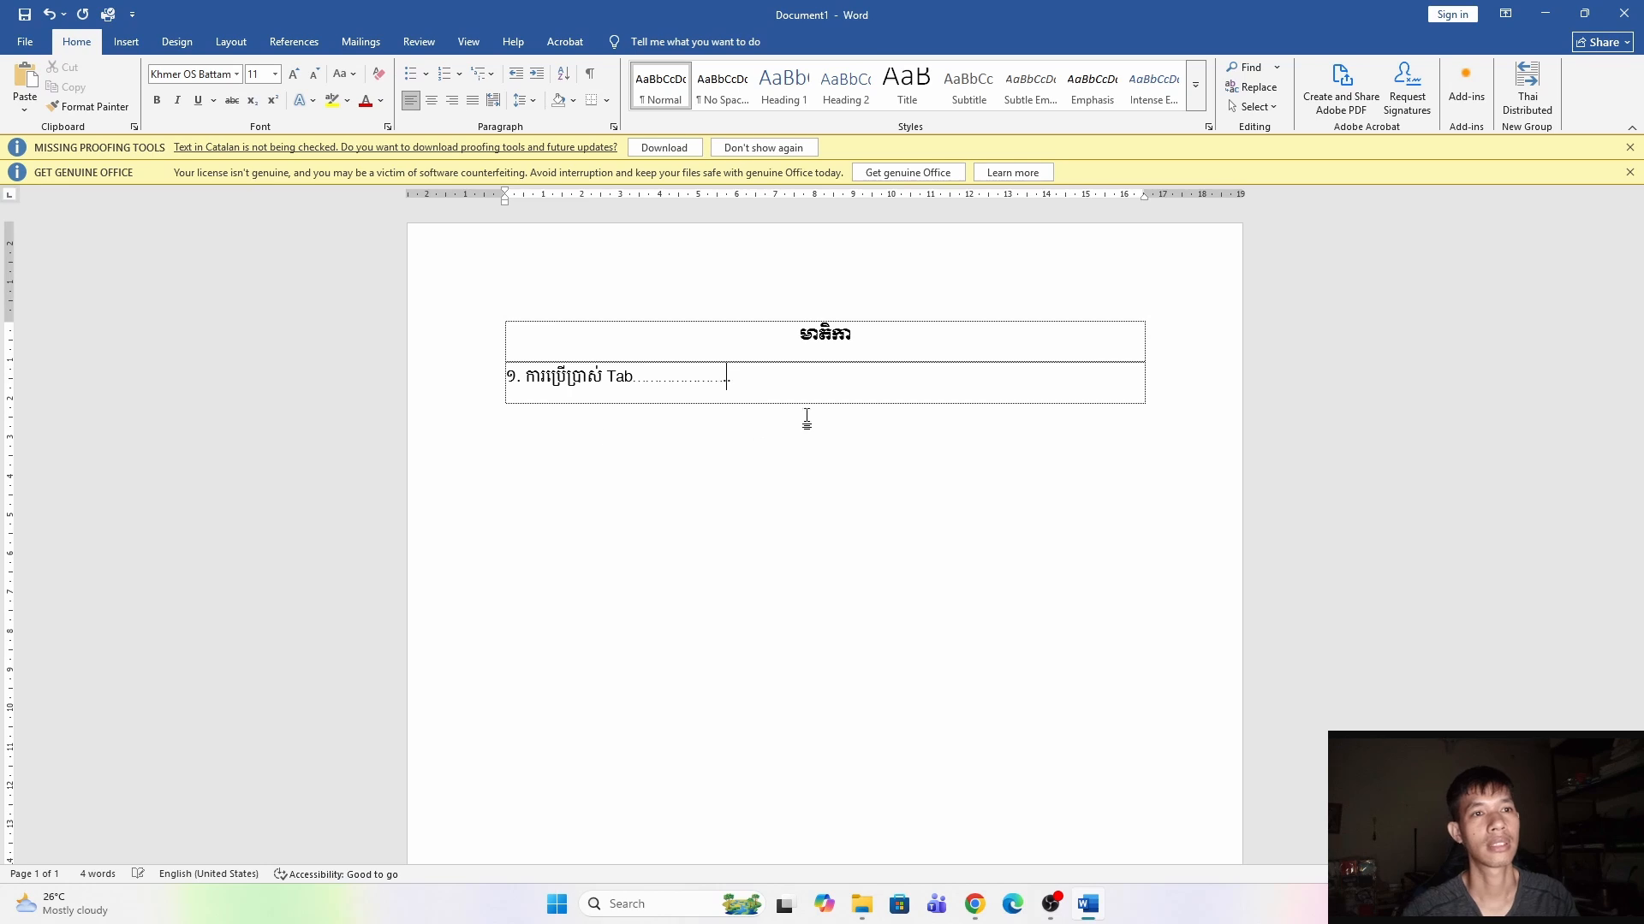
pyautogui.write('................................')
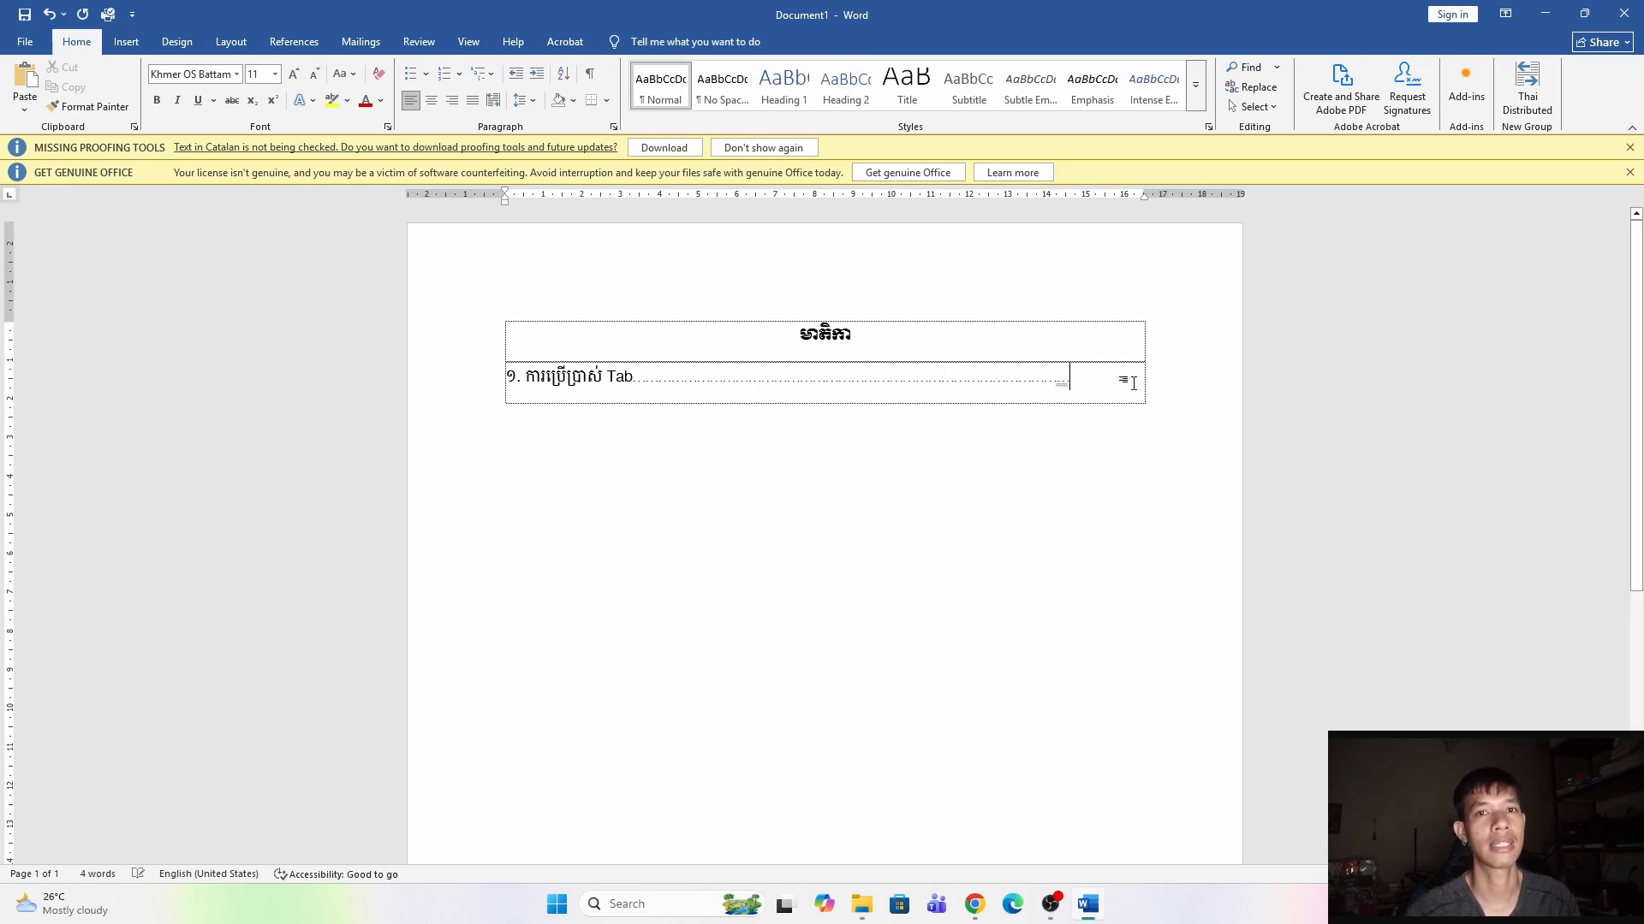
pyautogui.moveTo(1097, 383); pyautogui.dragTo(642, 381)
pyautogui.click(1081, 380)
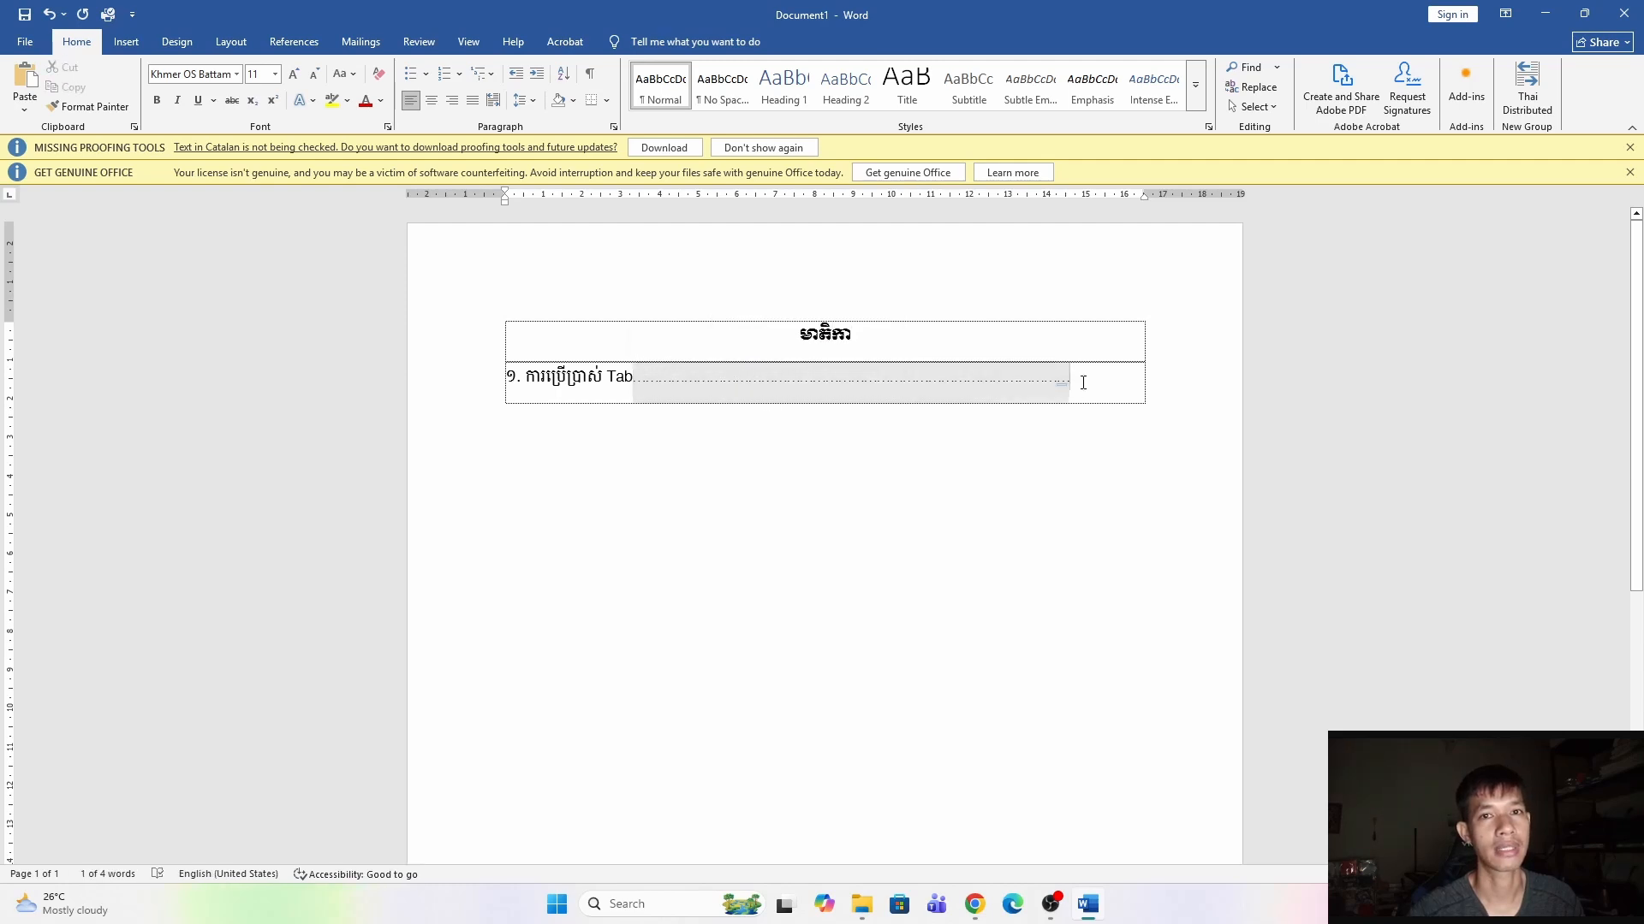
pyautogui.write('..........')
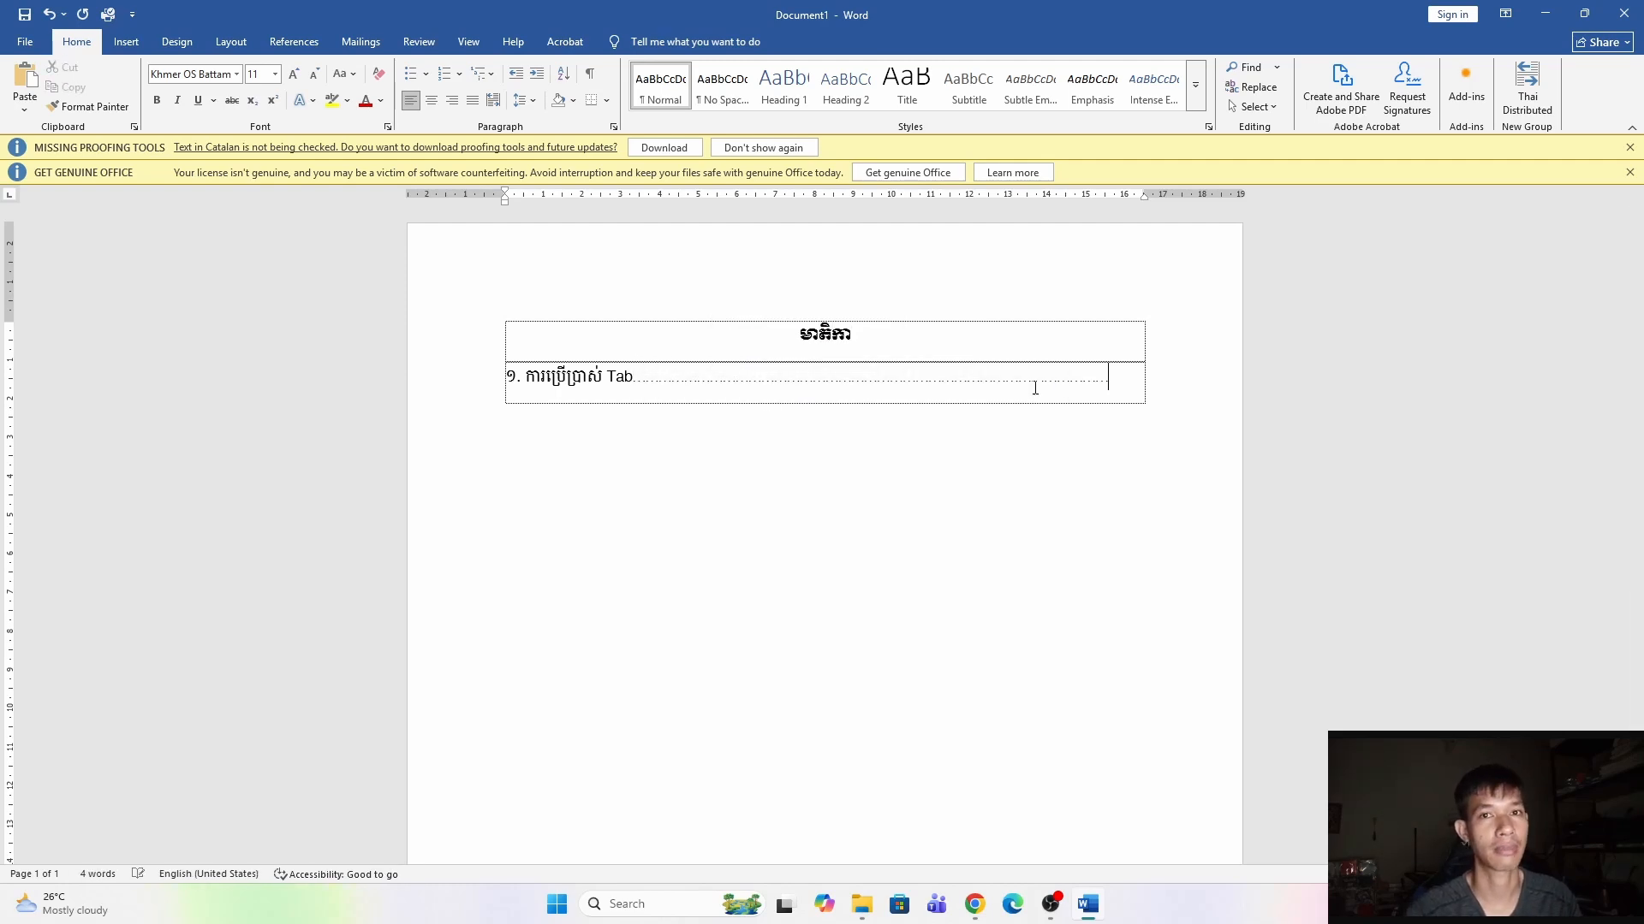
pyautogui.write('1')
pyautogui.press('Tab')
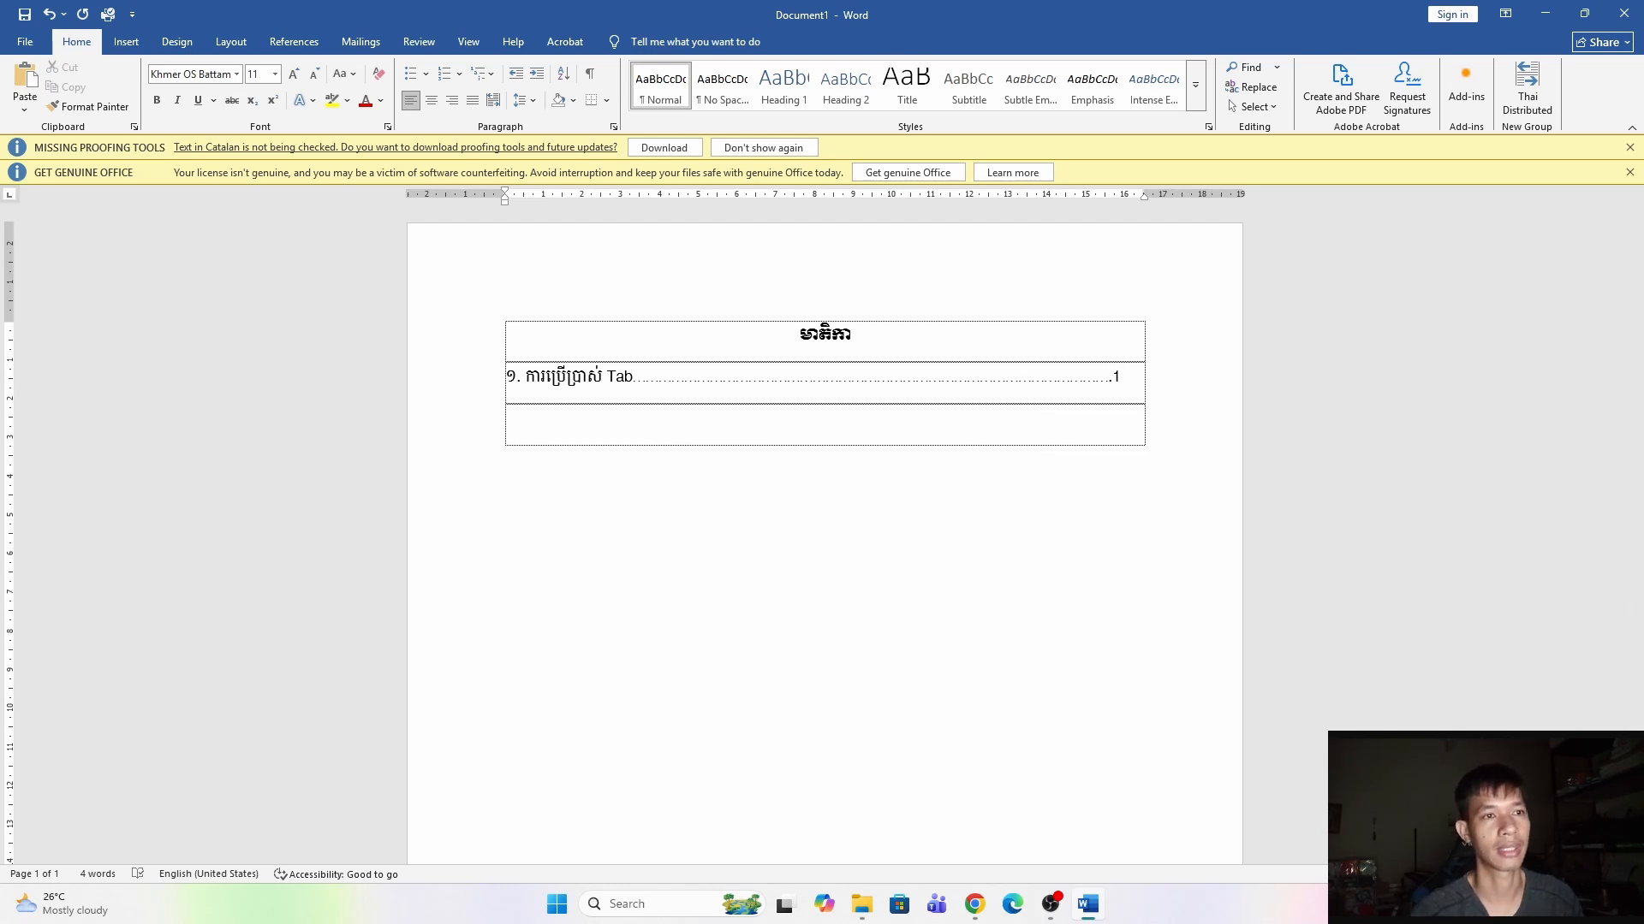
pyautogui.hotkey('ctrl', 'z')
pyautogui.hotkey('ctrl', 'z')
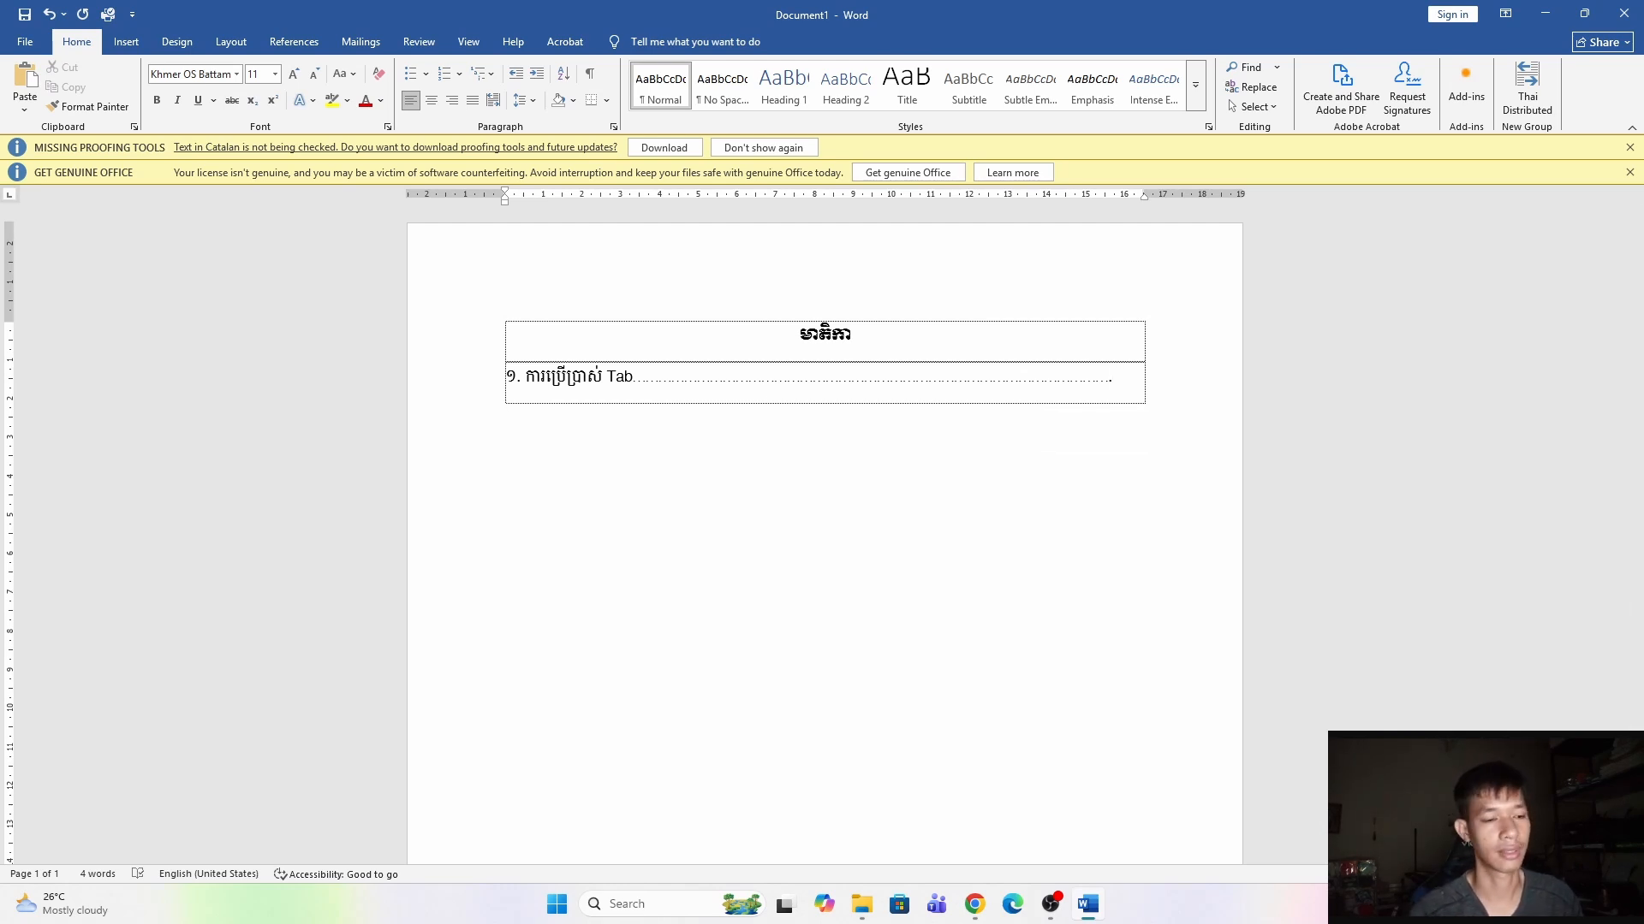
# Add page number "១" at the end of the first entry and create a new table row.
pyautogui.write('១')
pyautogui.press('Tab')
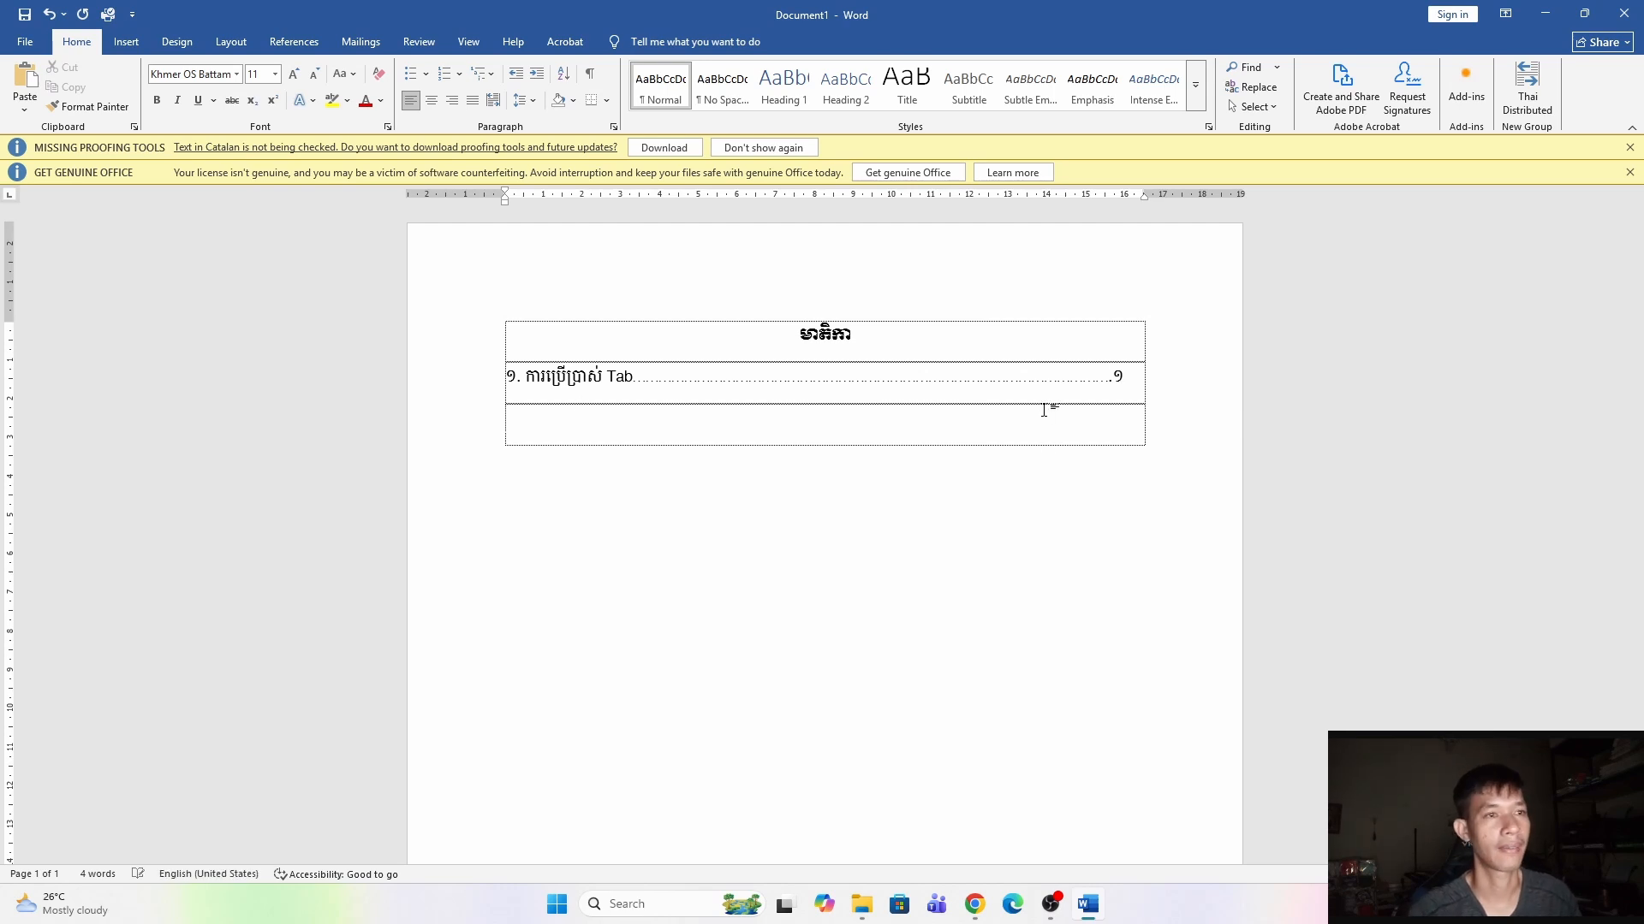
# Enter the second entry "២. ការកំណត់ Margin" followed by a line of dots.
pyautogui.write('២')
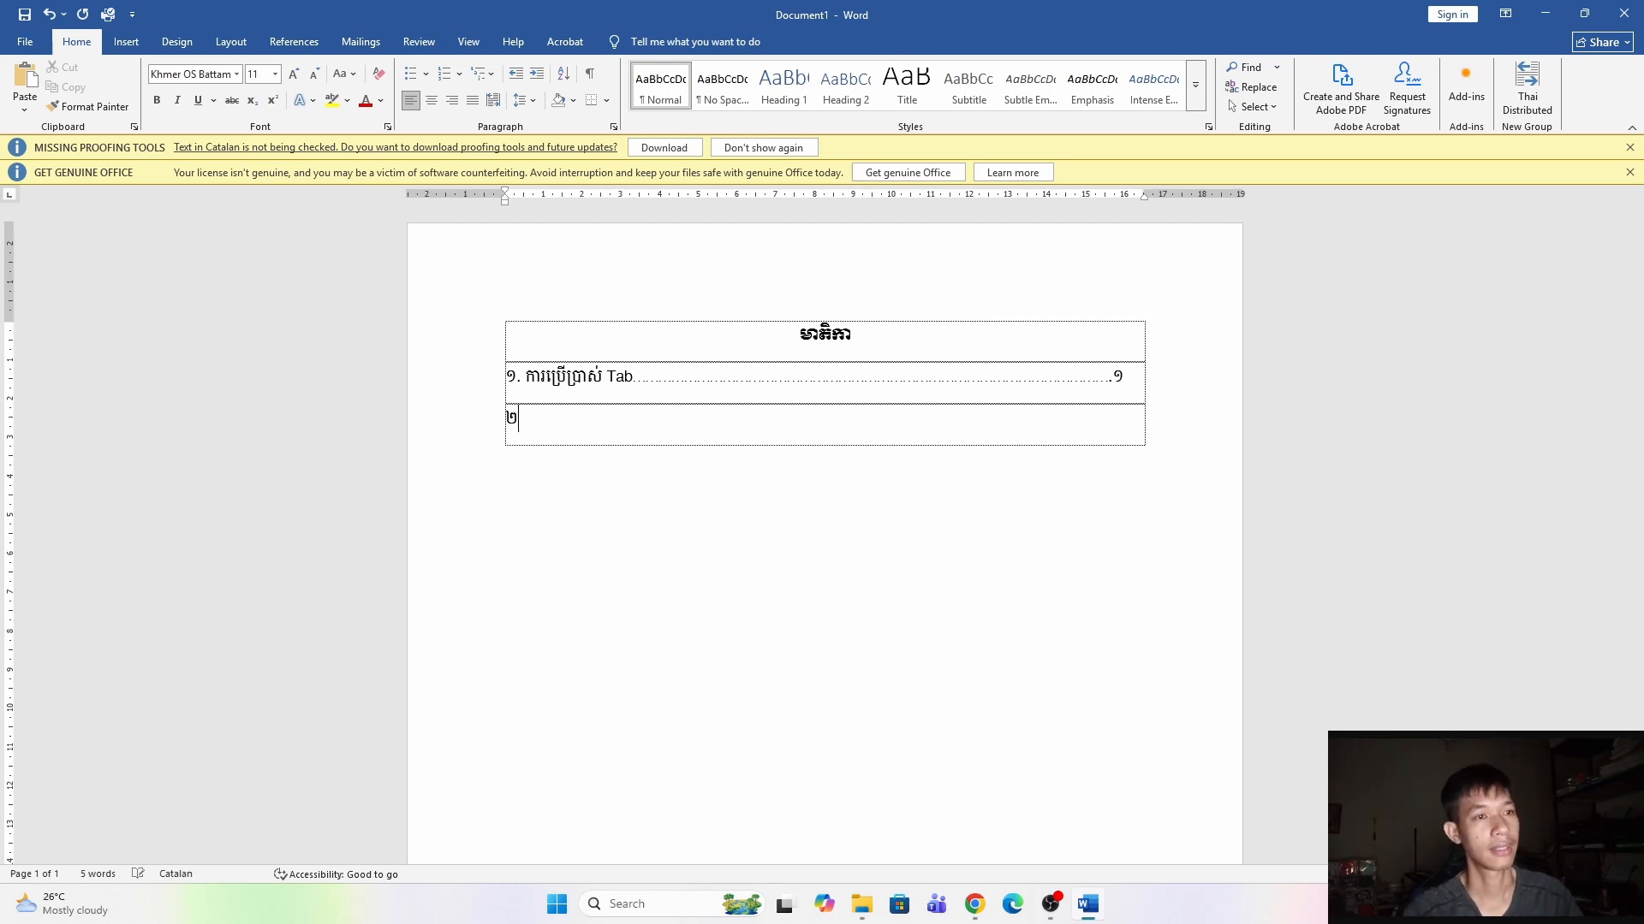
pyautogui.write('. ការប')
pyautogui.press('BackSpace')
pyautogui.write('កំណត់ម៉ា')
pyautogui.press('BackSpace')
pyautogui.hotkey('alt', 'shift')
pyautogui.write('Magin')
pyautogui.press('Left')
pyautogui.write('rgin..............................................................................')
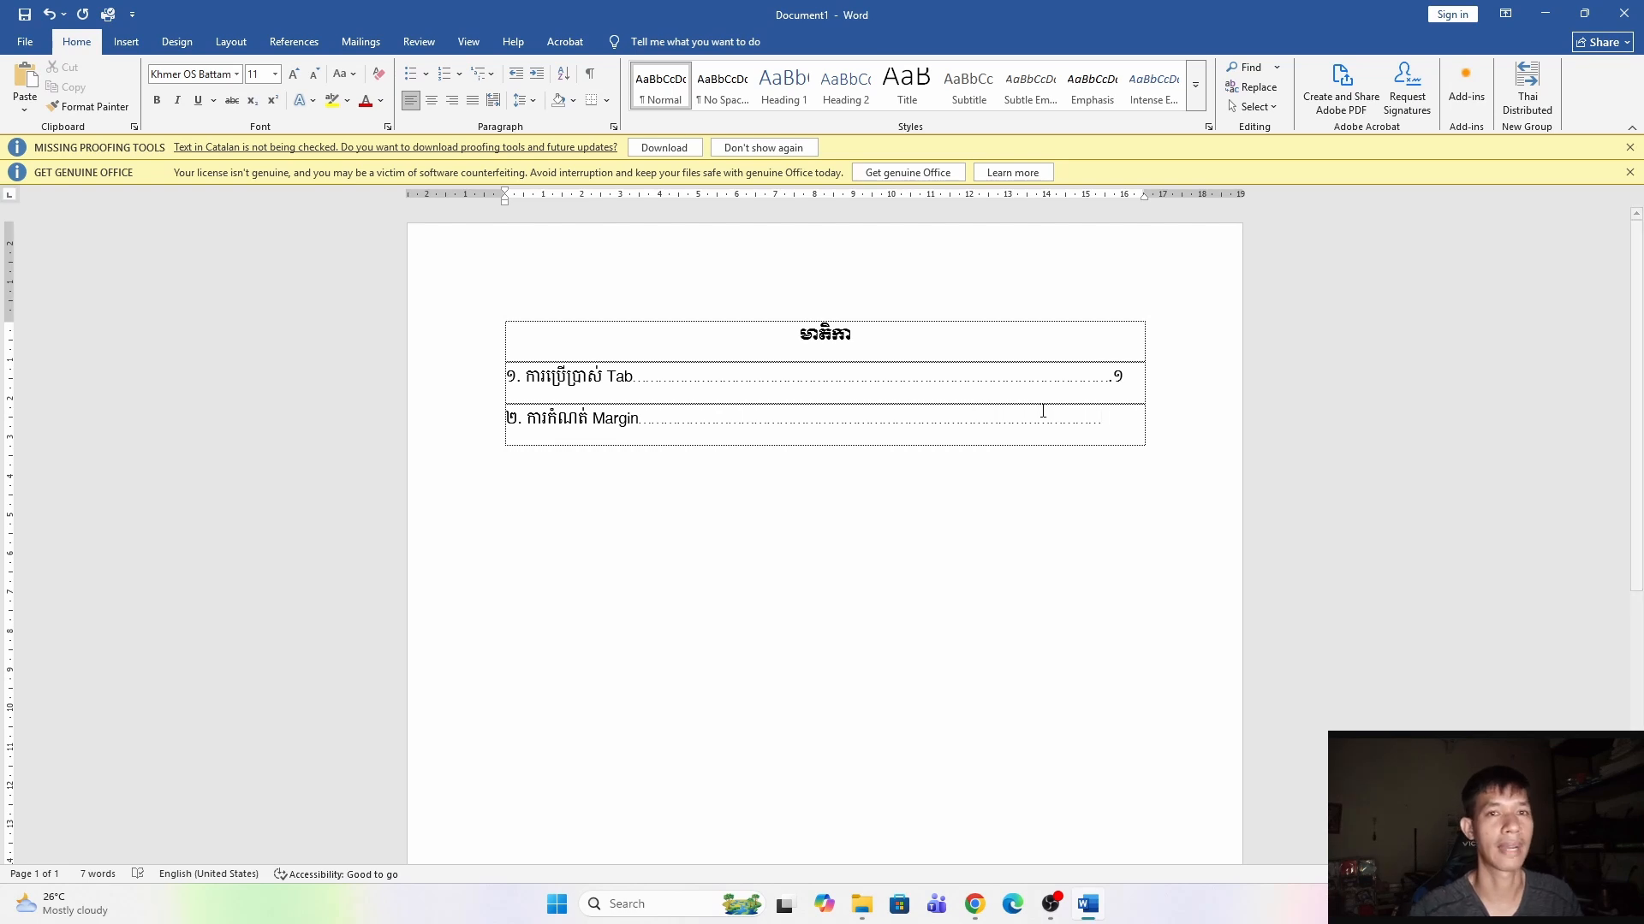
# Delete the typed dots and page number from both entry rows.
pyautogui.moveTo(1111, 428); pyautogui.dragTo(644, 435)
pyautogui.press('Delete')
pyautogui.moveTo(1151, 387); pyautogui.dragTo(637, 381)
pyautogui.press('Delete')
# Select both entry rows and place a tab stop at about 16 cm on the ruler, removing the extra stops.
pyautogui.moveTo(476, 425); pyautogui.dragTo(466, 382)
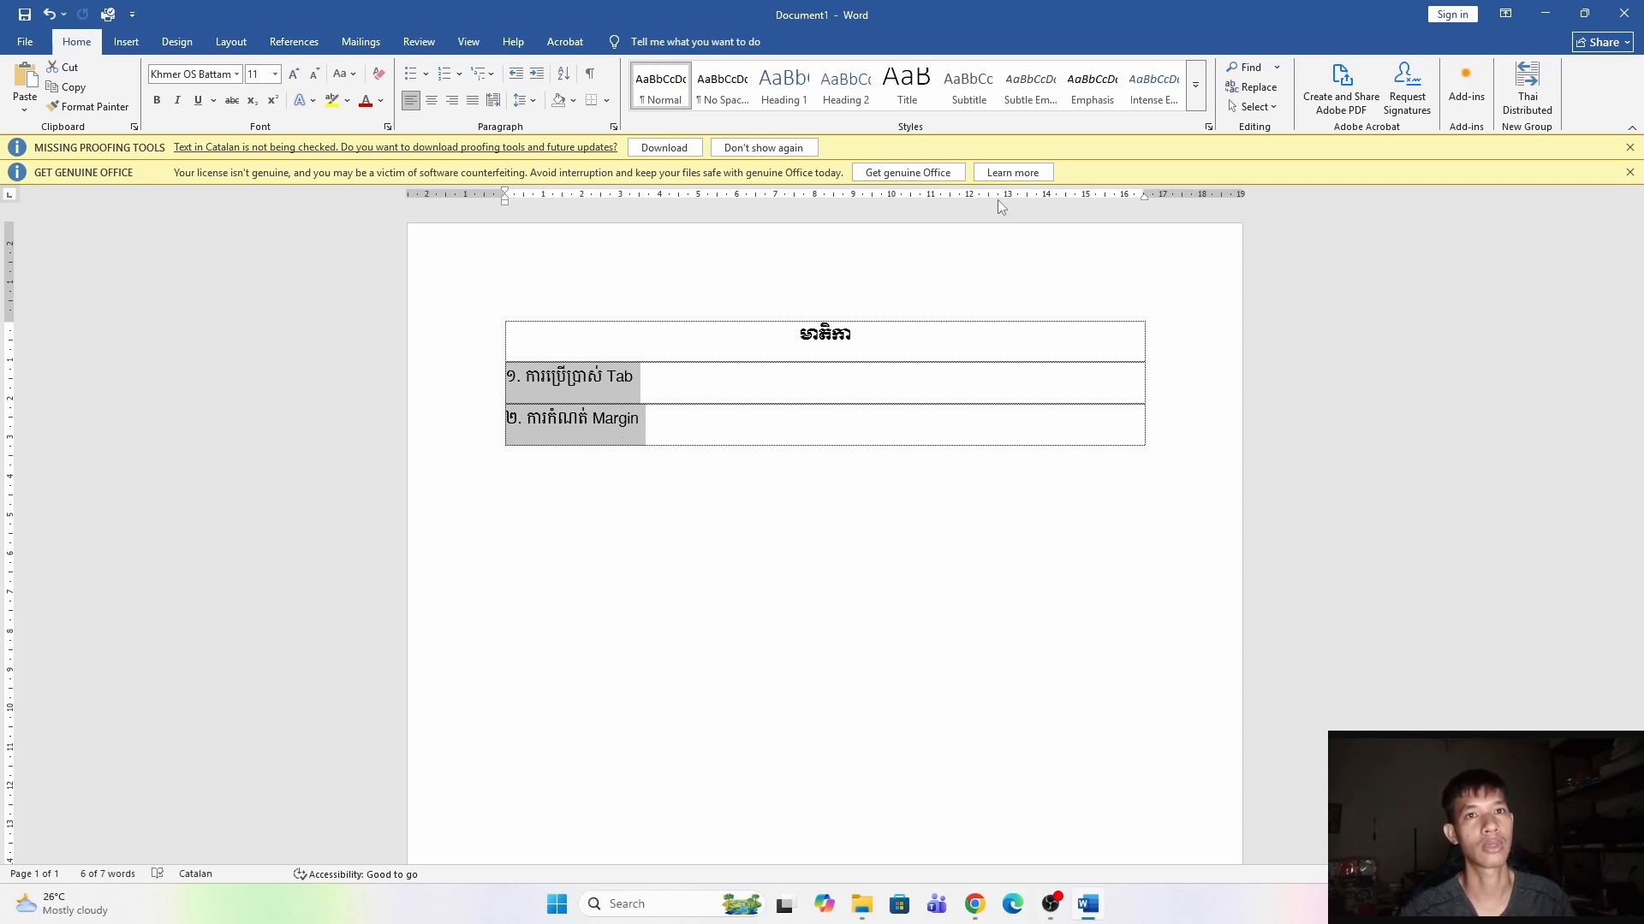
pyautogui.click(1060, 198)
pyautogui.click(1086, 197)
pyautogui.moveTo(1088, 199); pyautogui.dragTo(1120, 199)
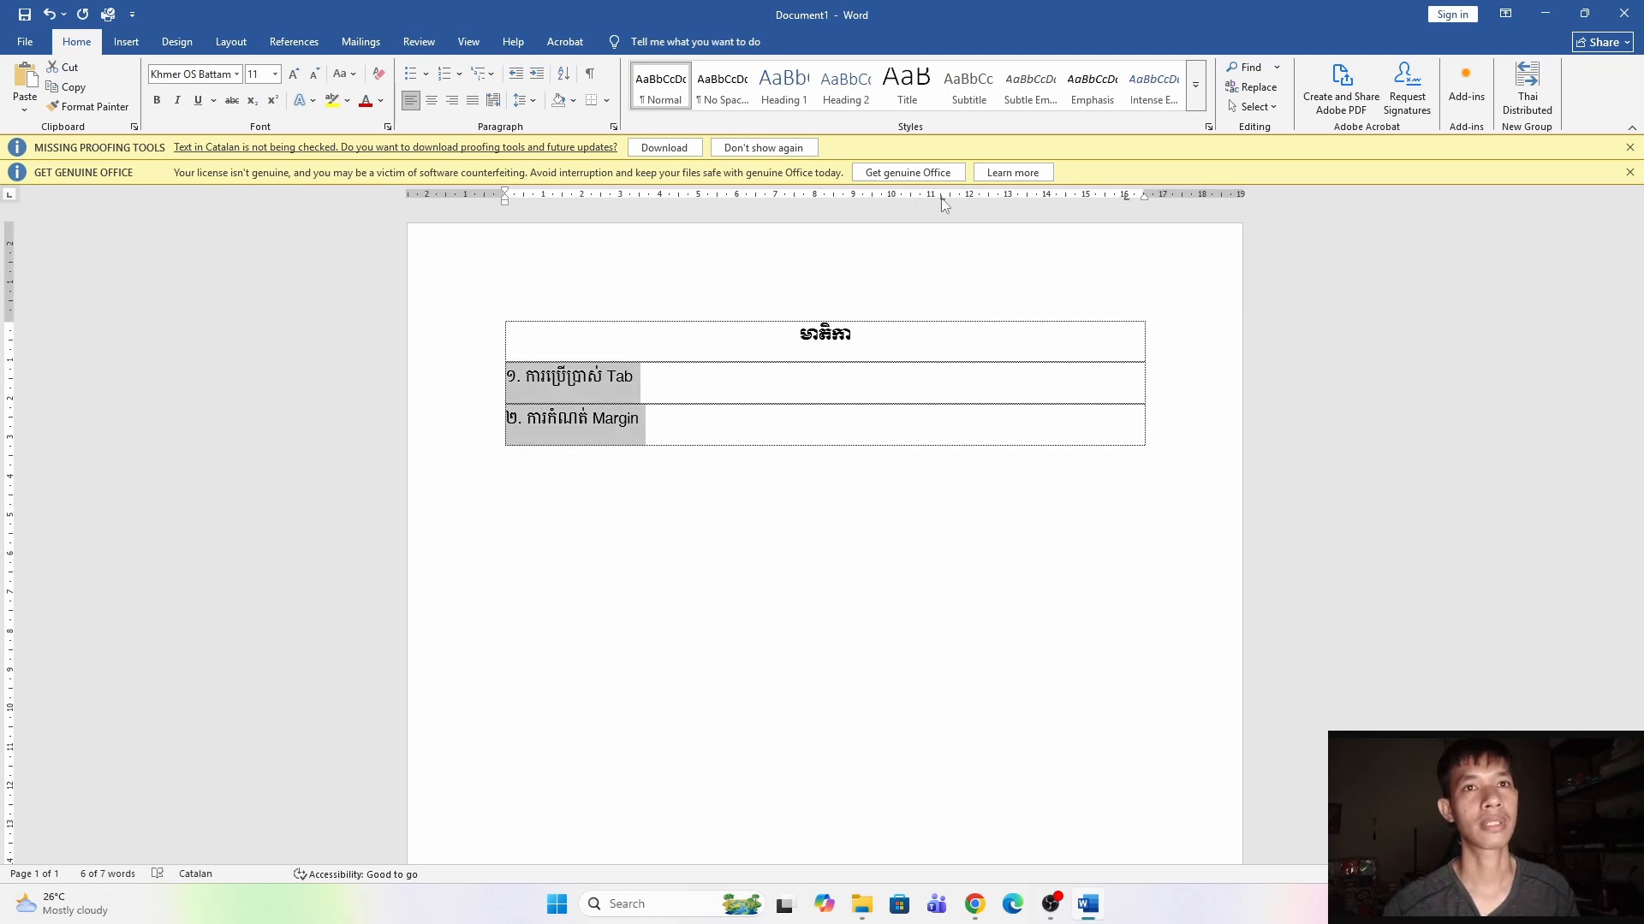
pyautogui.click(884, 199)
pyautogui.click(816, 198)
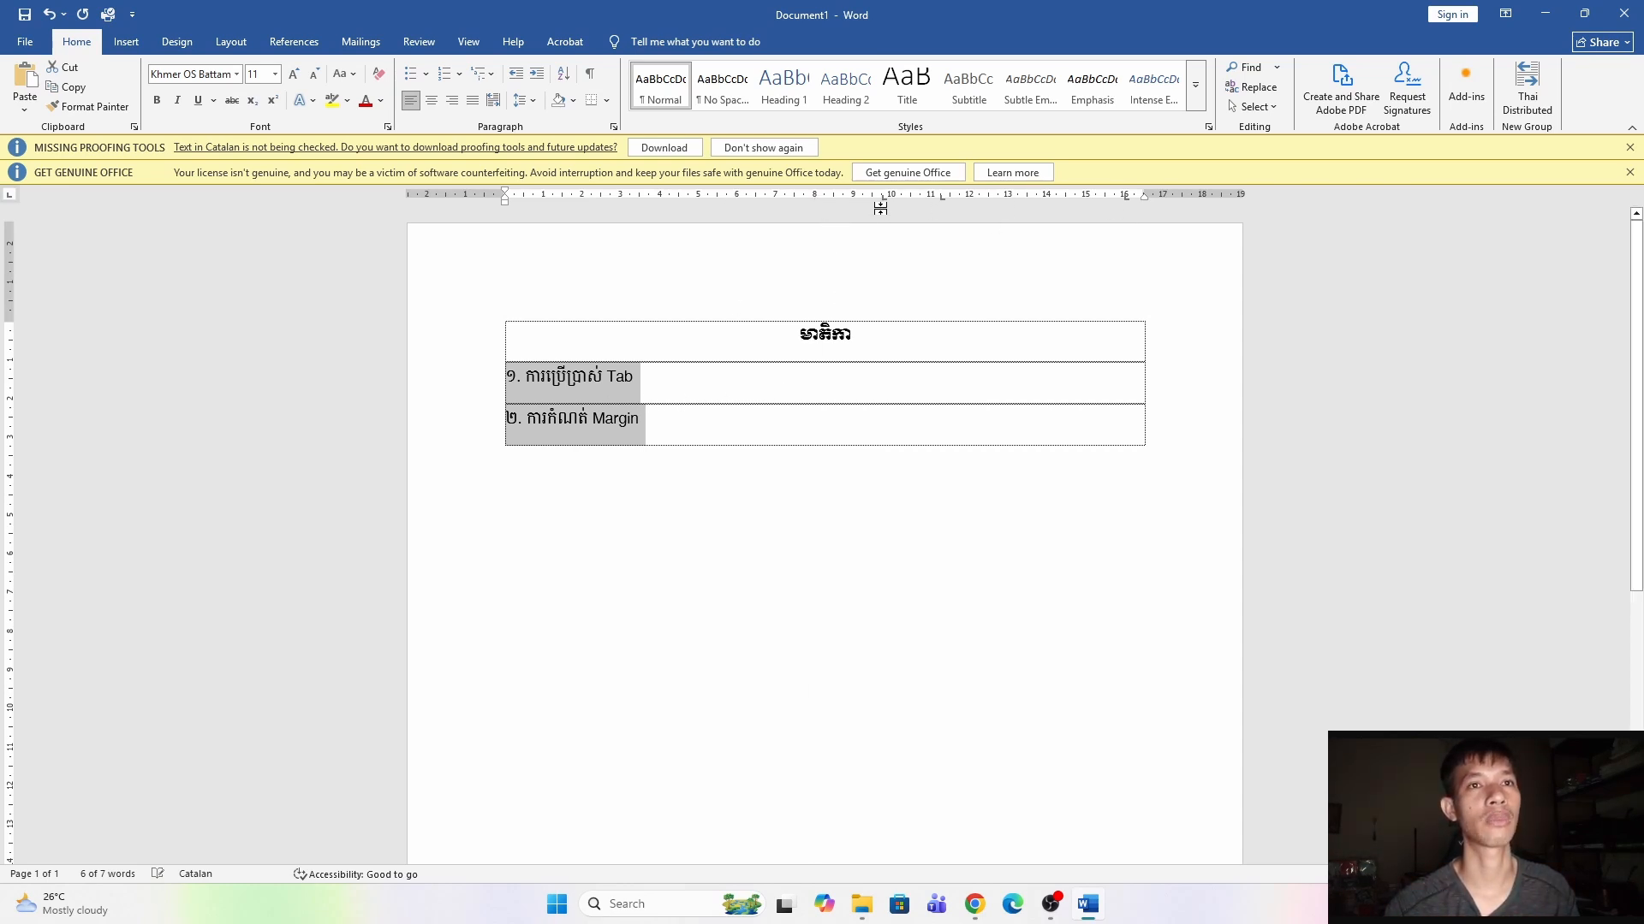
pyautogui.moveTo(882, 199); pyautogui.dragTo(942, 249)
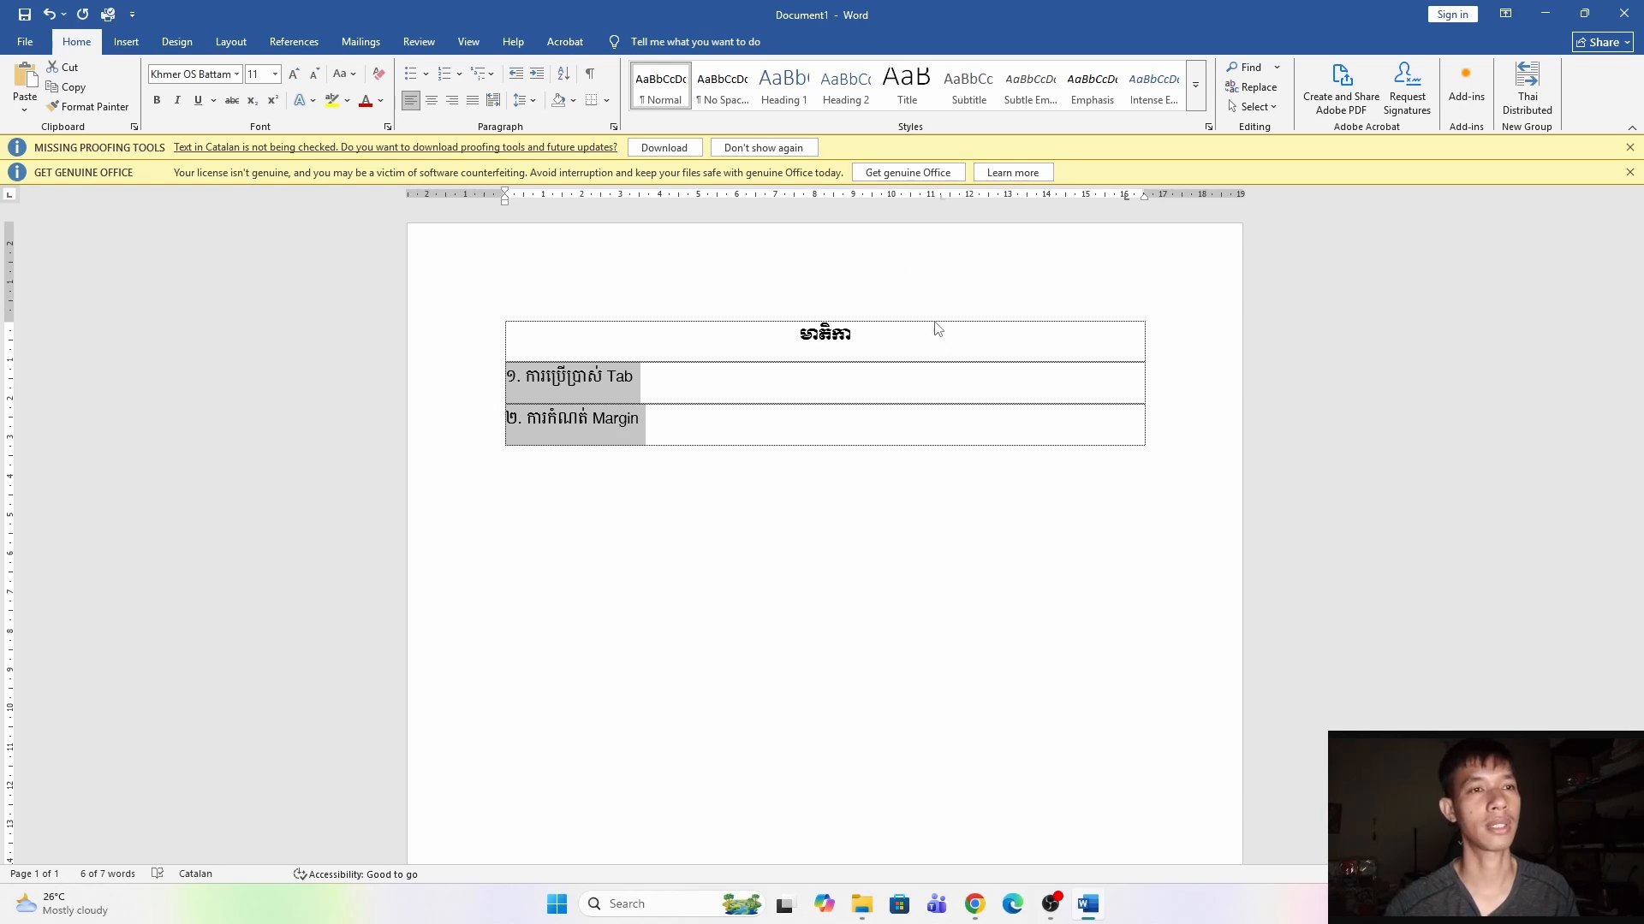
pyautogui.click(1127, 198)
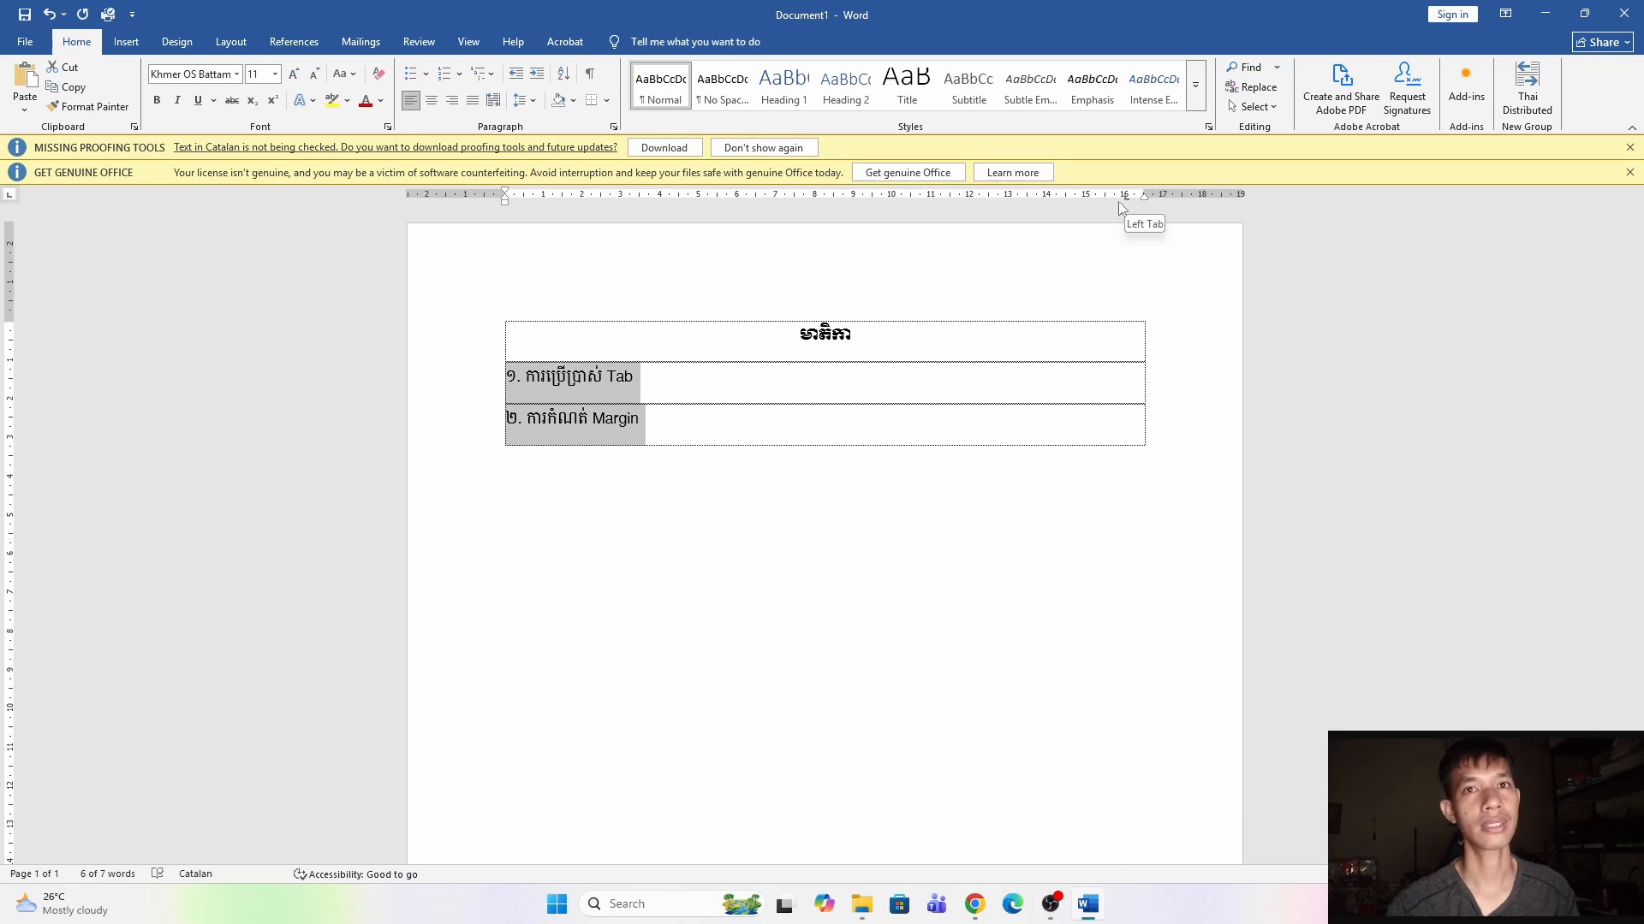
# In the first entry, set the 16 cm tab stop to right alignment with the dotted leader 2.
pyautogui.click(662, 387)
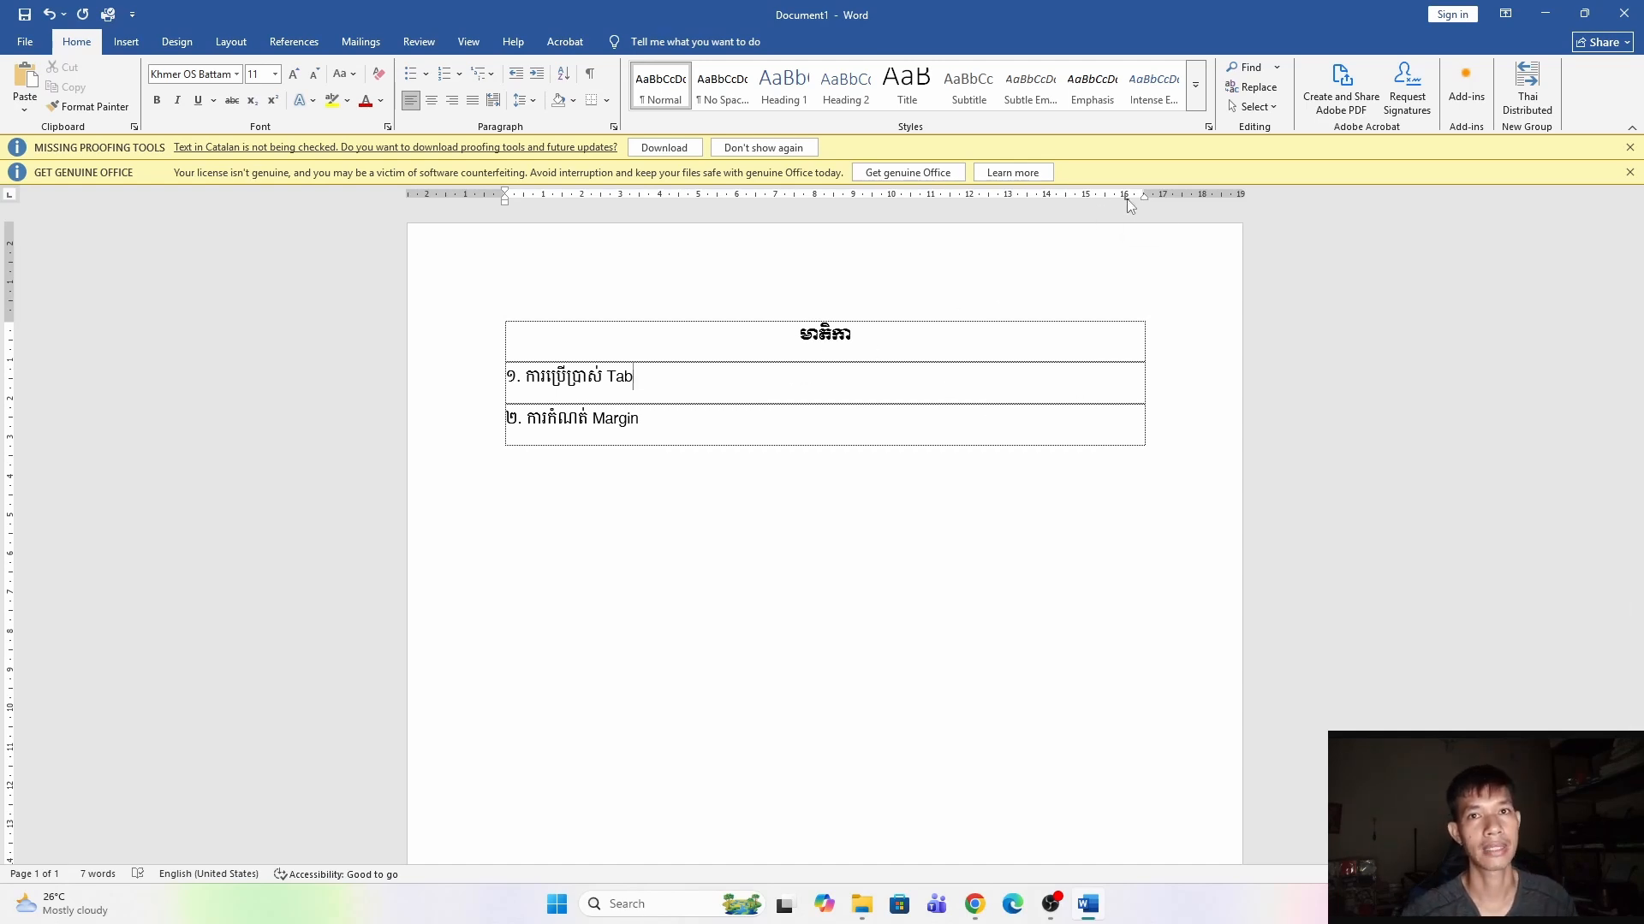
pyautogui.click(613, 126)
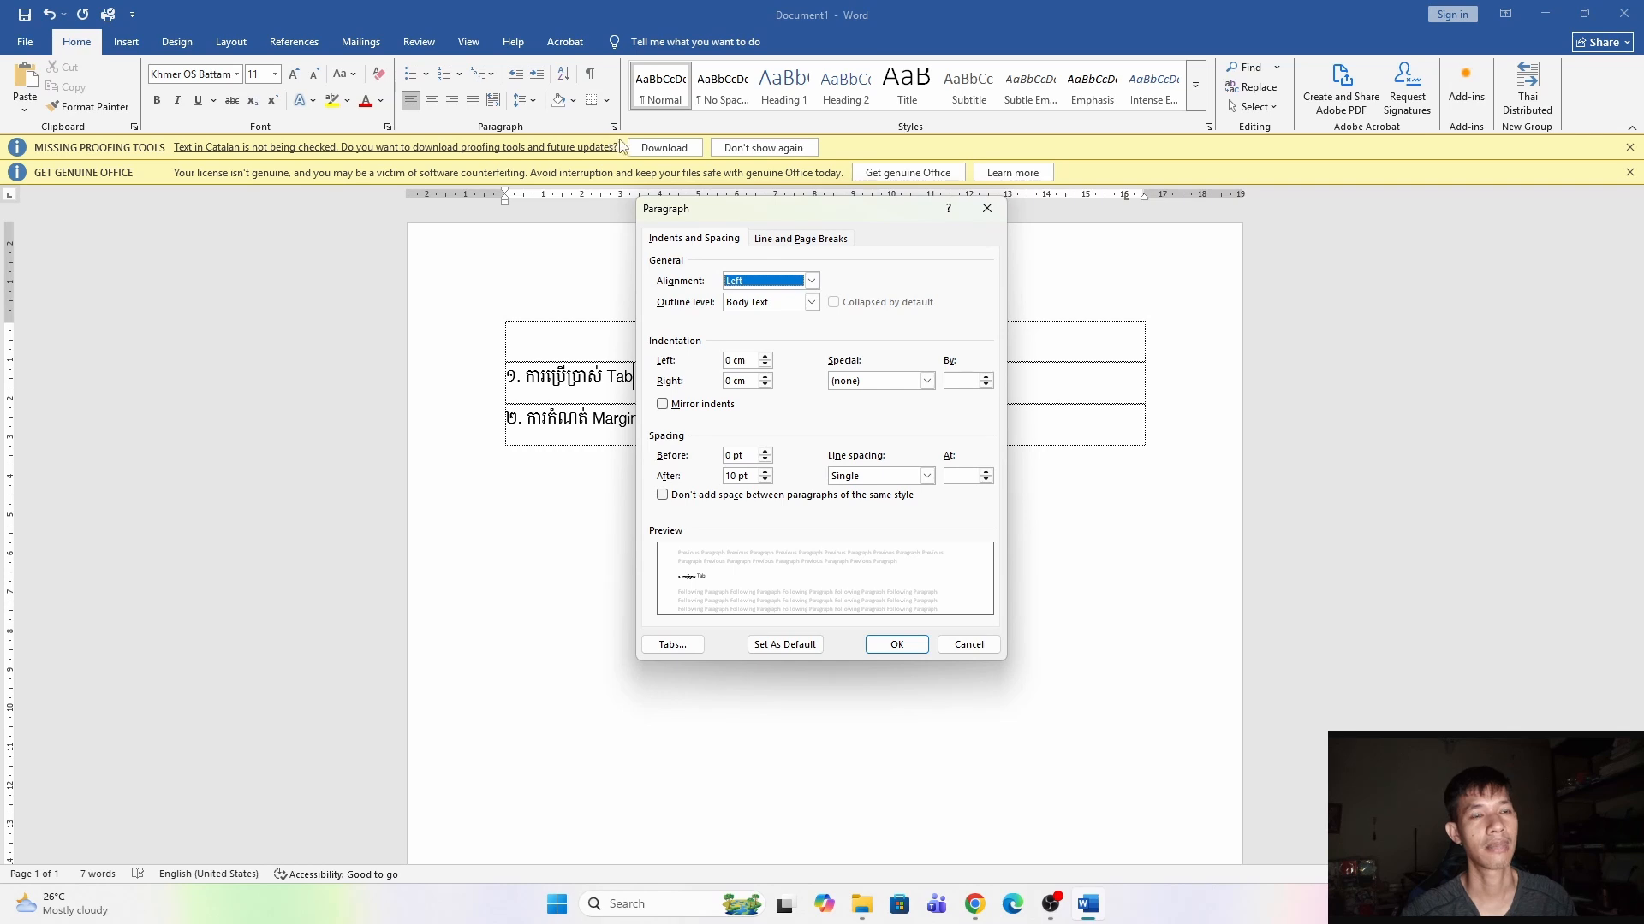
pyautogui.click(987, 208)
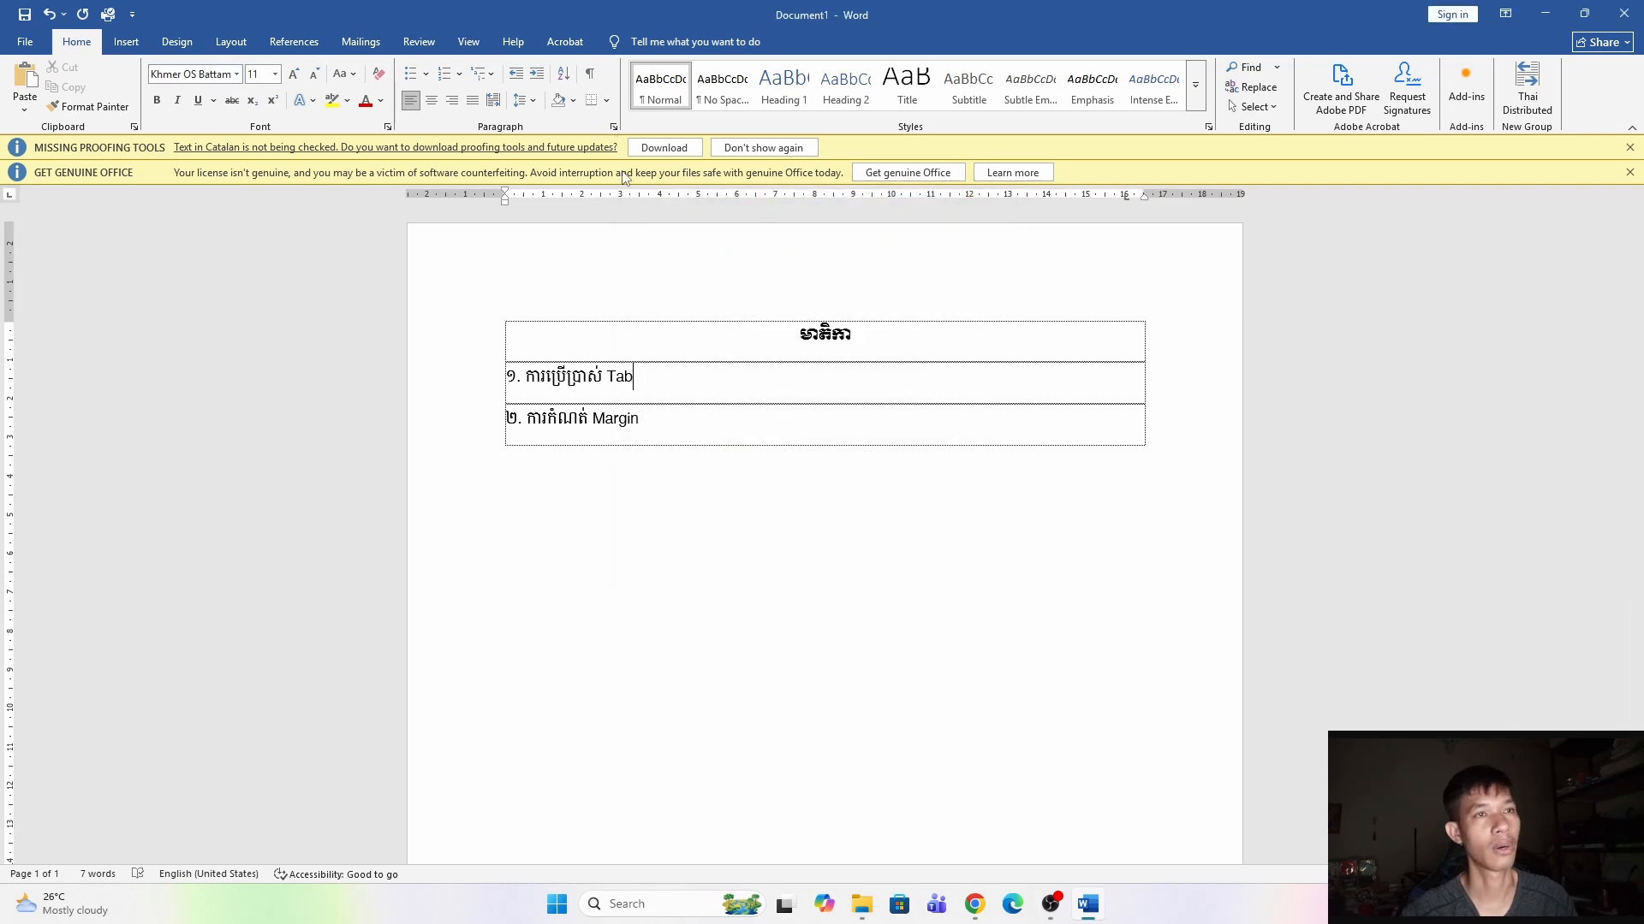
pyautogui.click(613, 126)
pyautogui.click(673, 648)
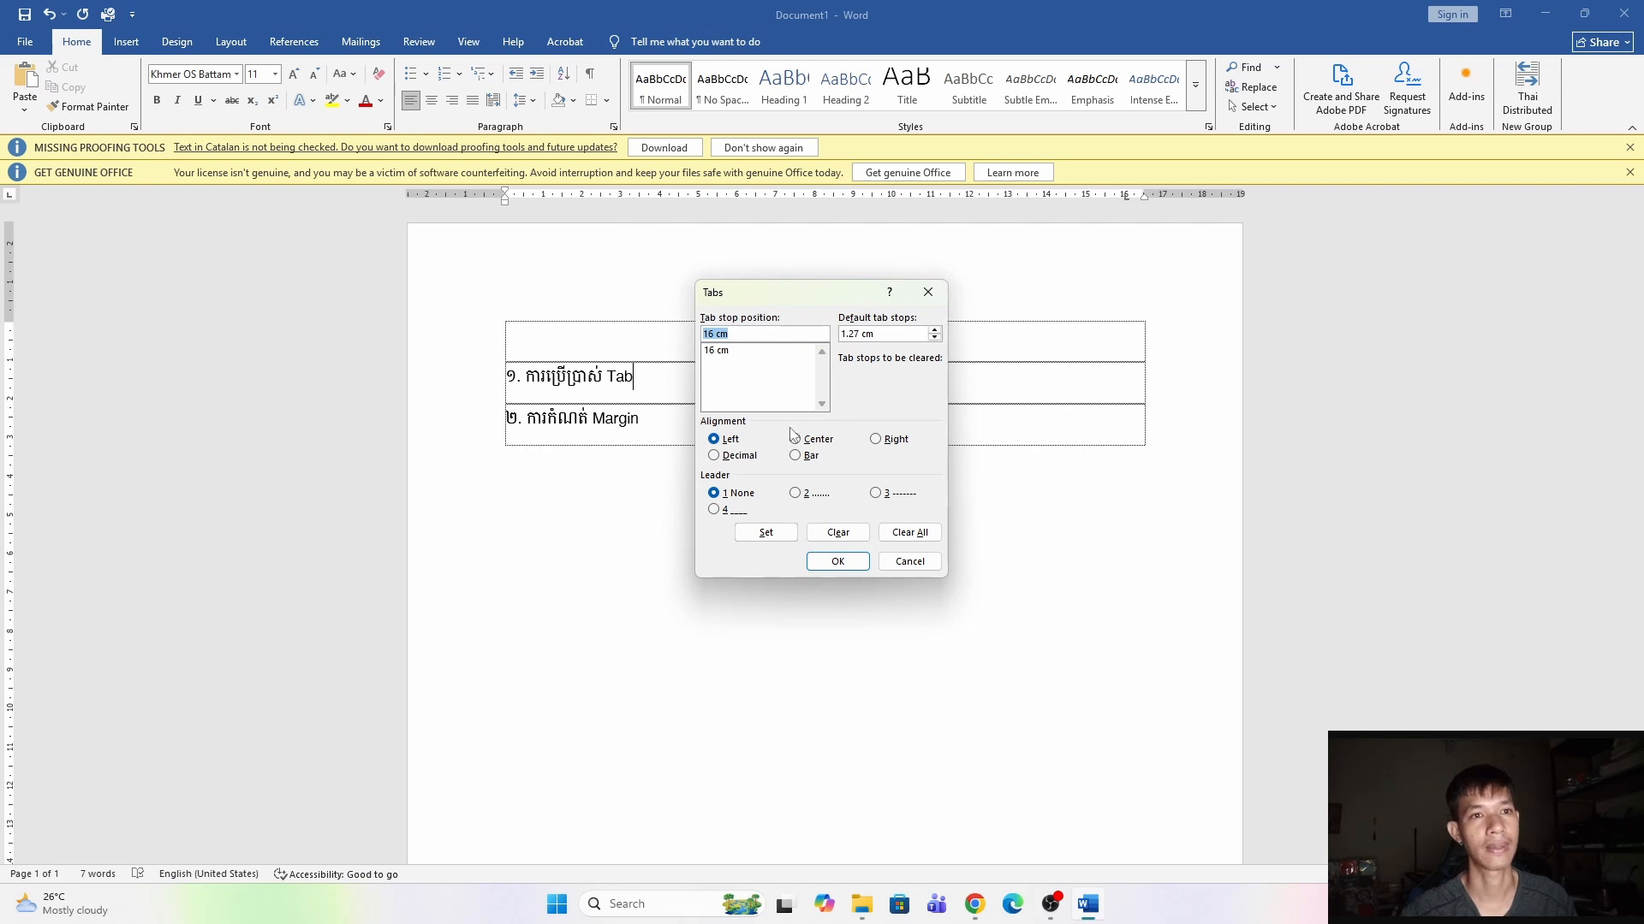
pyautogui.click(877, 440)
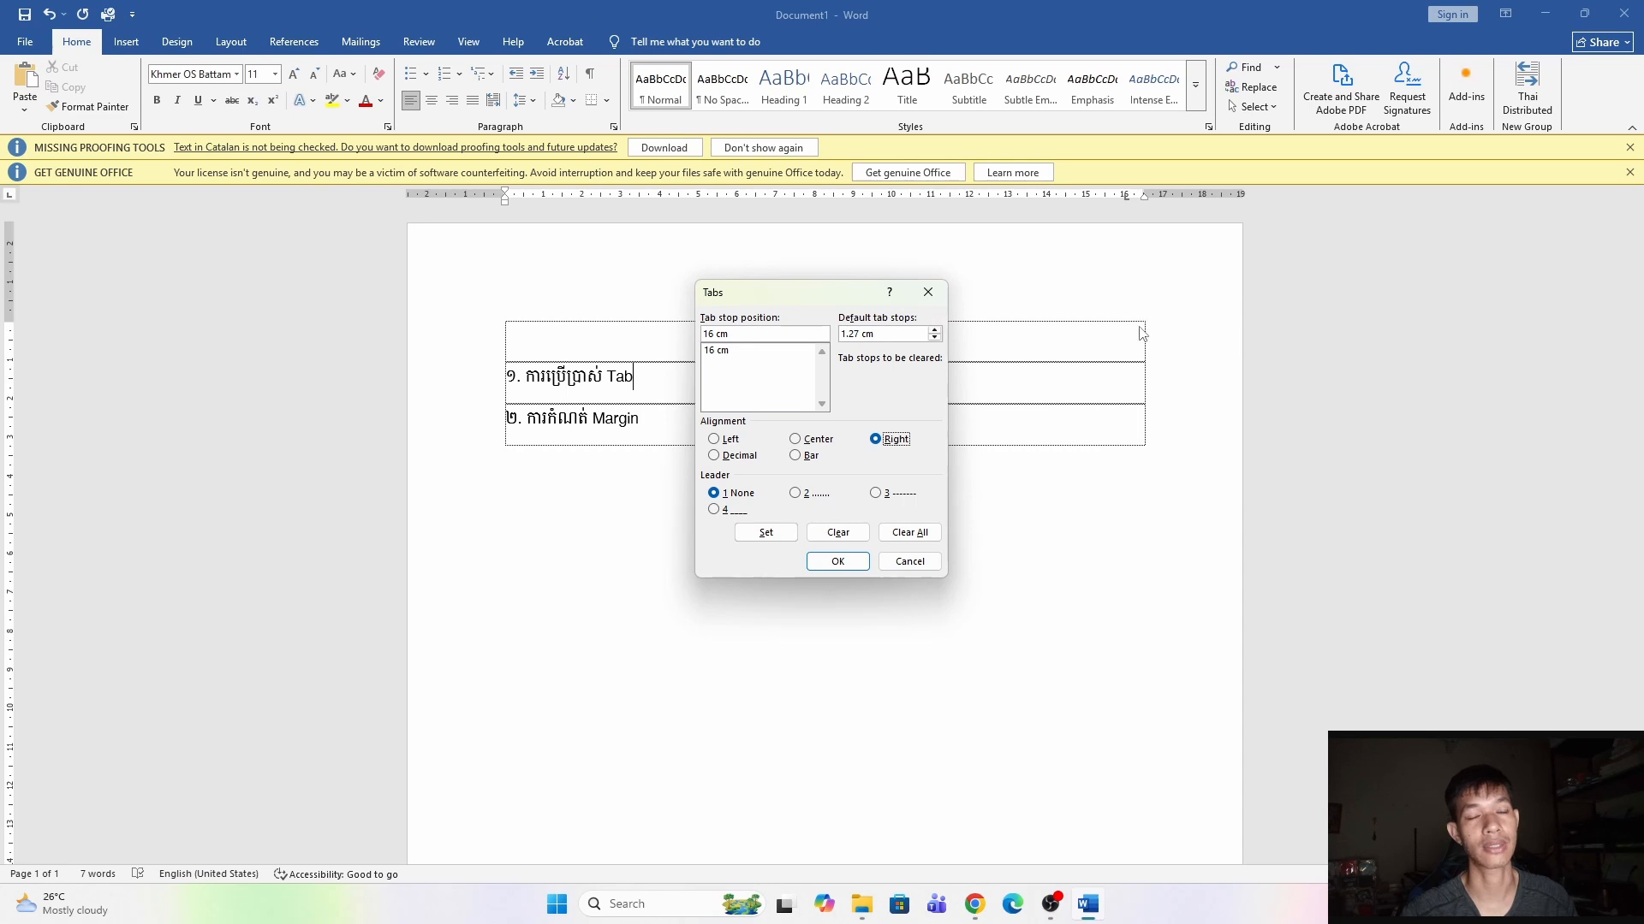
pyautogui.click(796, 494)
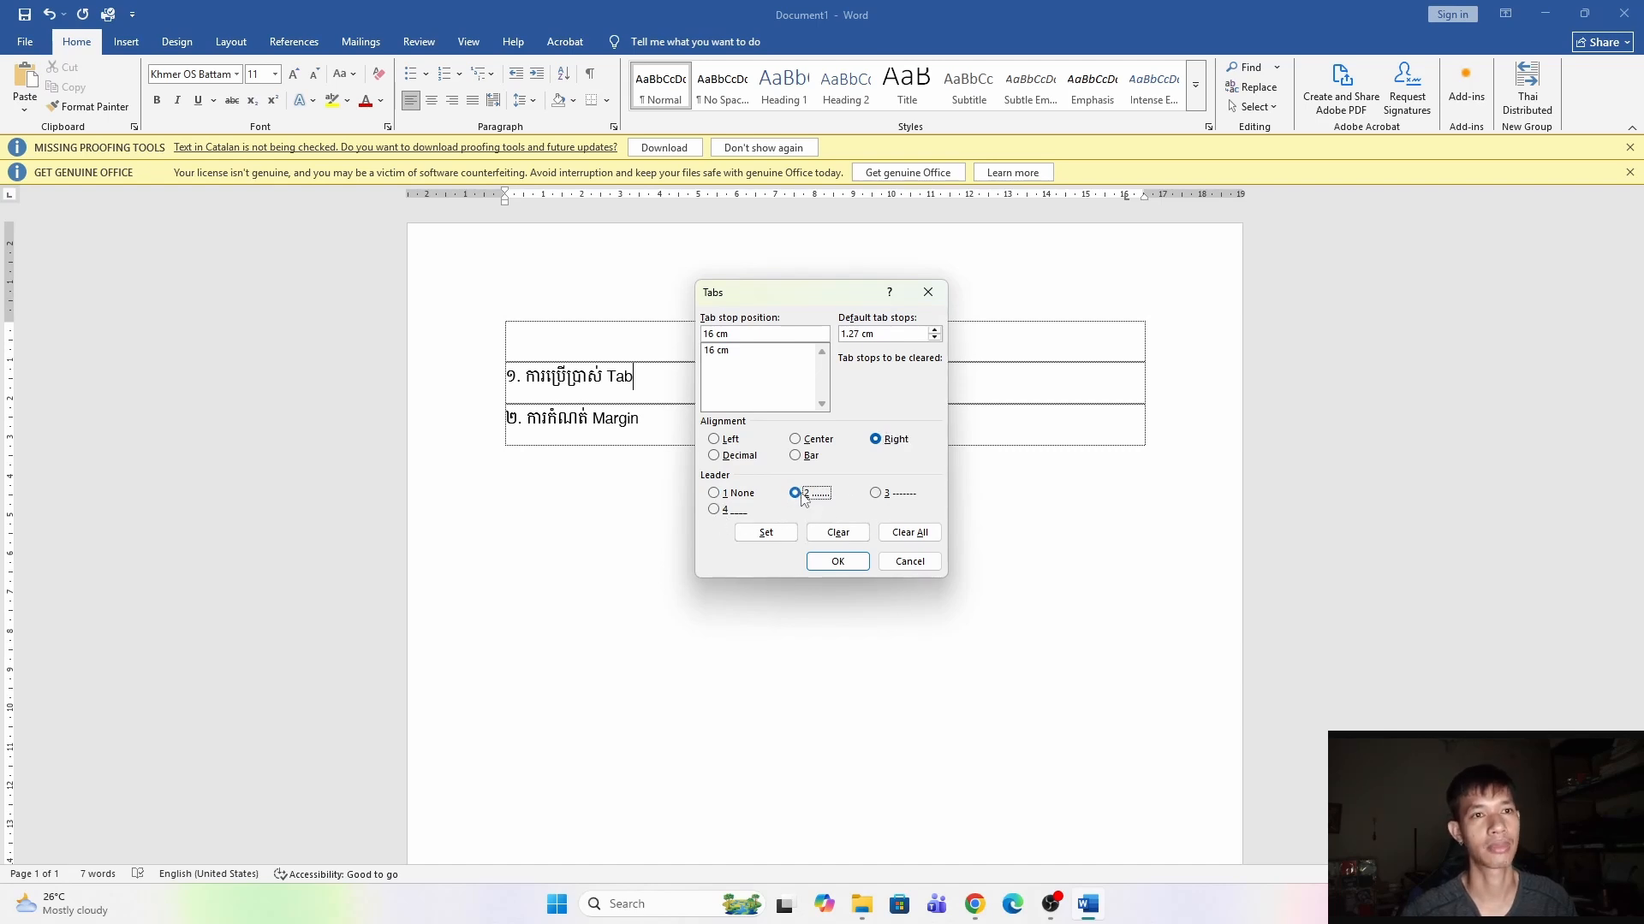
pyautogui.click(775, 535)
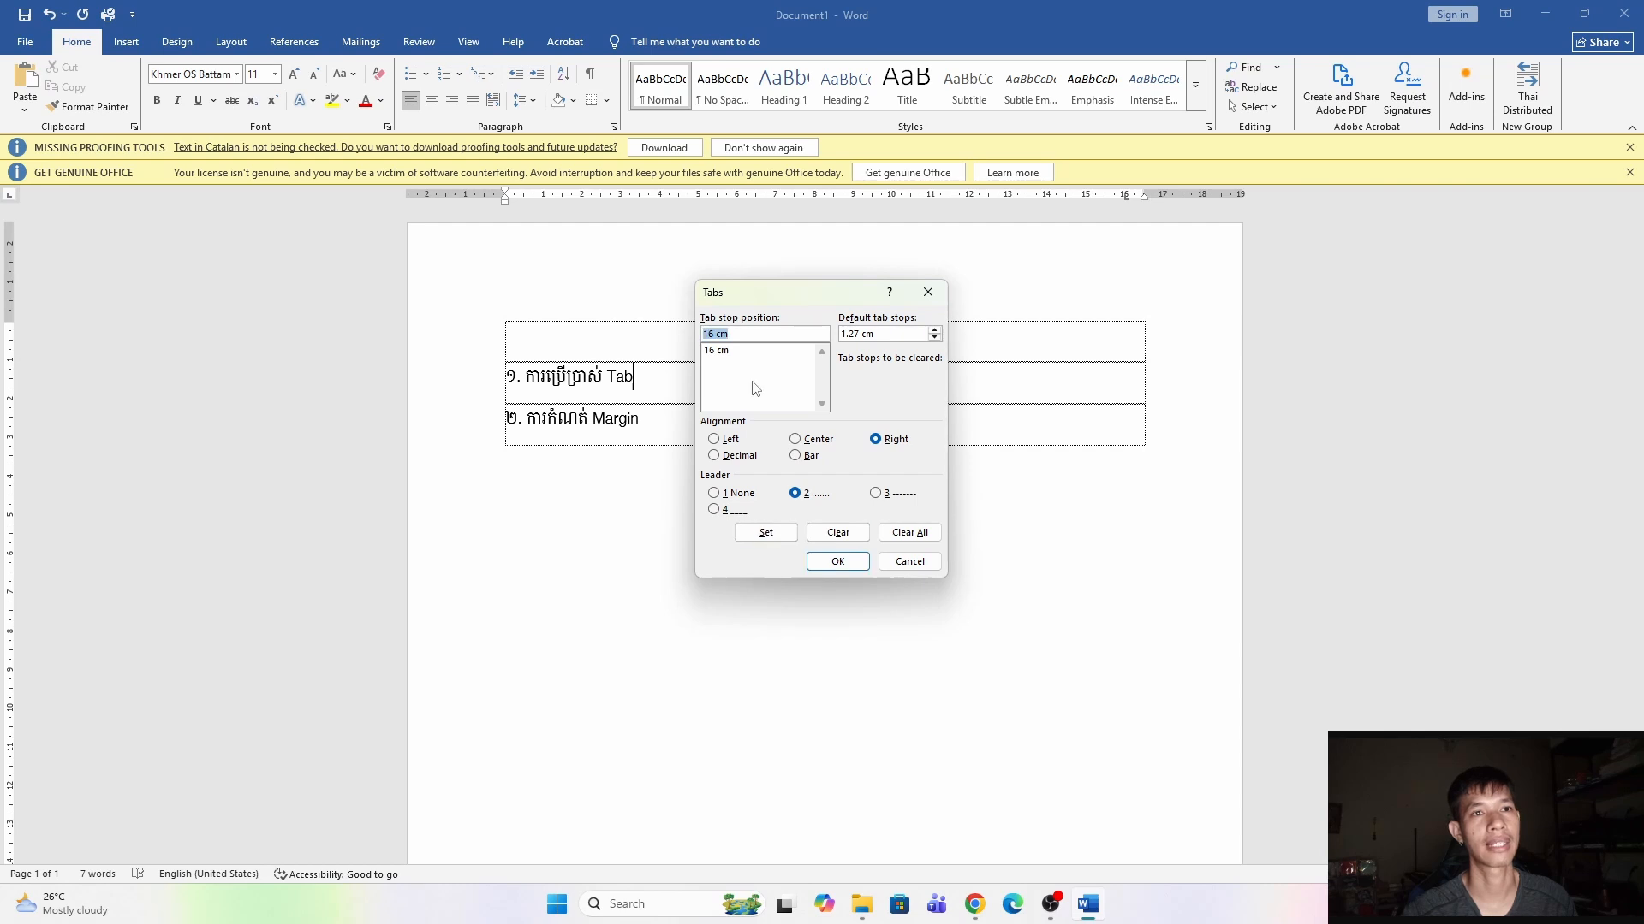
pyautogui.click(837, 561)
# Insert a tab after each entry's text to reach the 16 cm tab stop.
pyautogui.press('Tab')
pyautogui.click(650, 421)
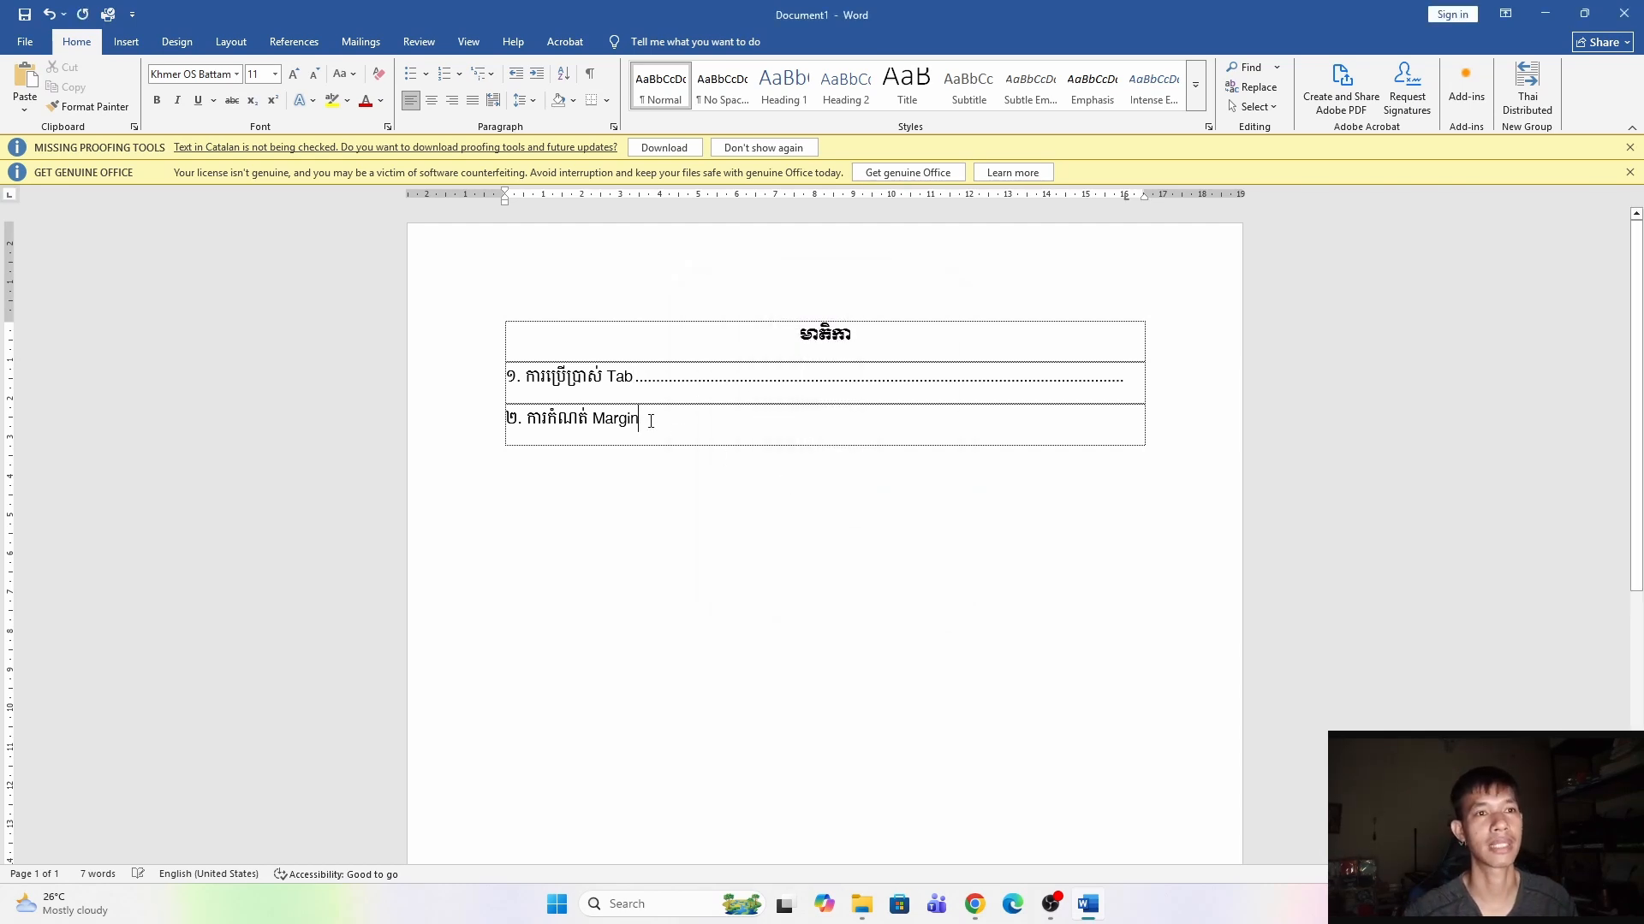
pyautogui.press('Tab')
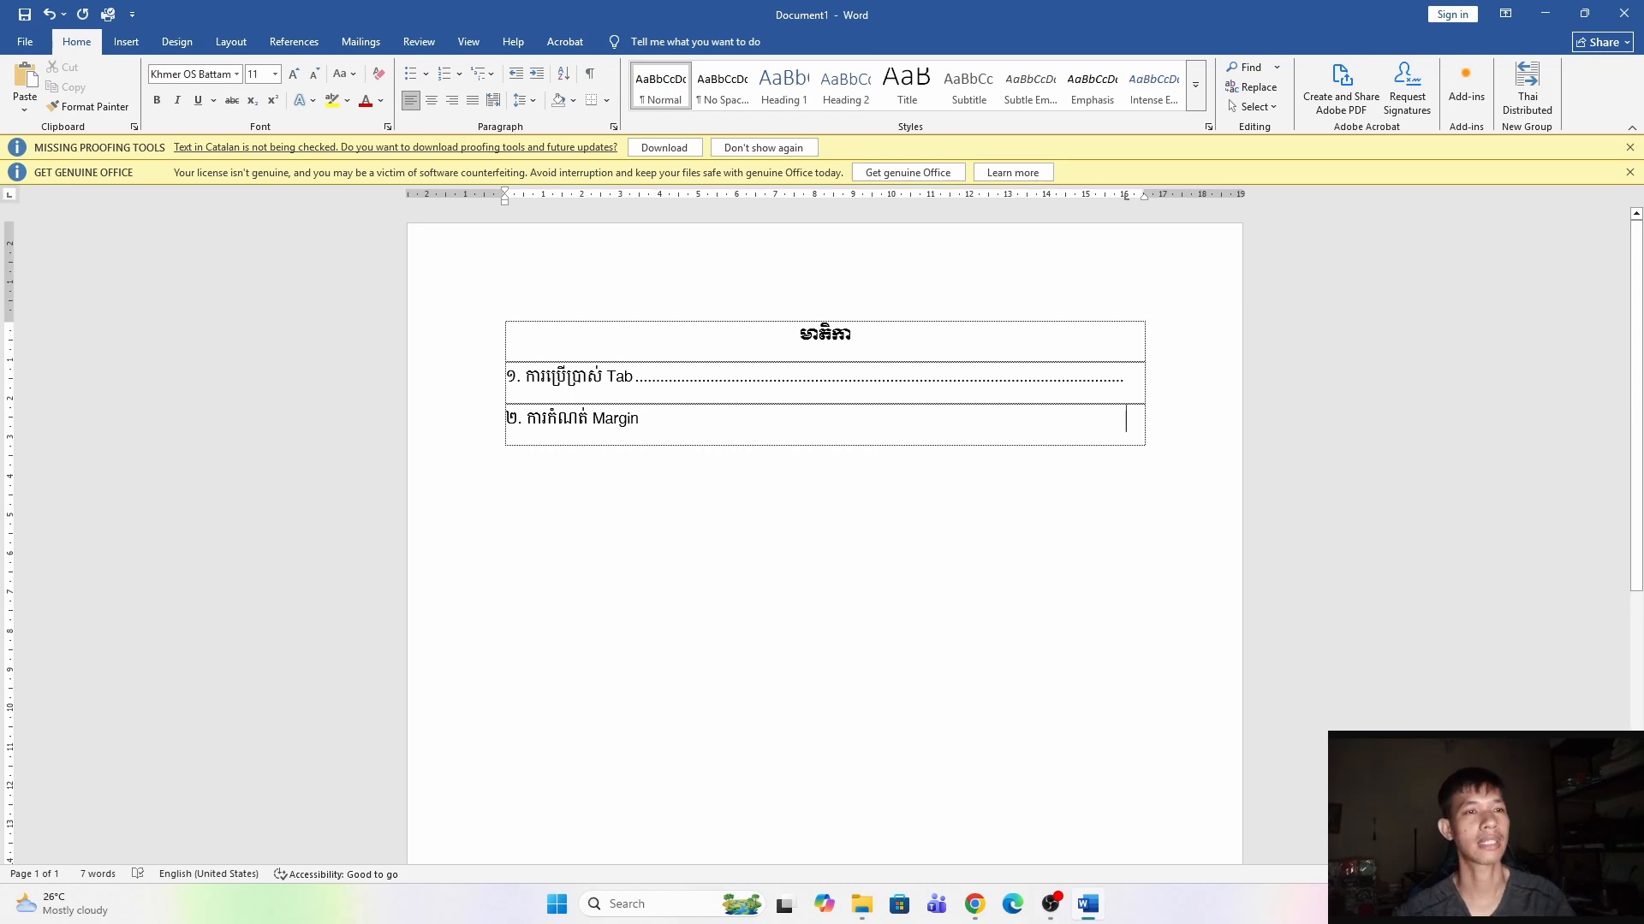
pyautogui.moveTo(658, 425); pyautogui.dragTo(525, 377)
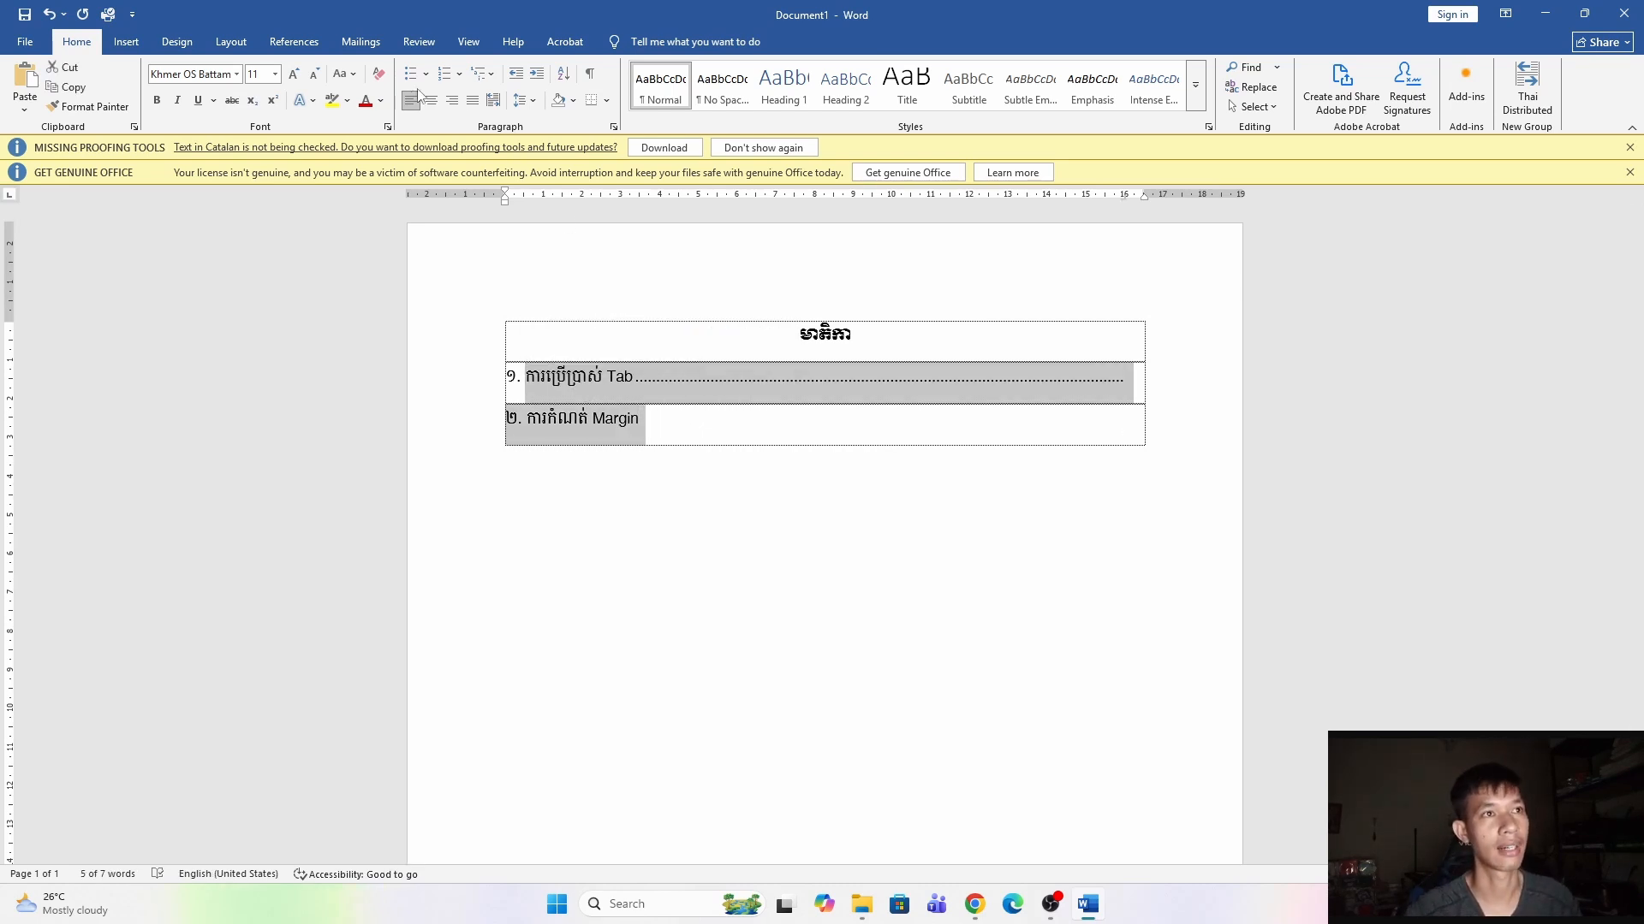
pyautogui.click(658, 425)
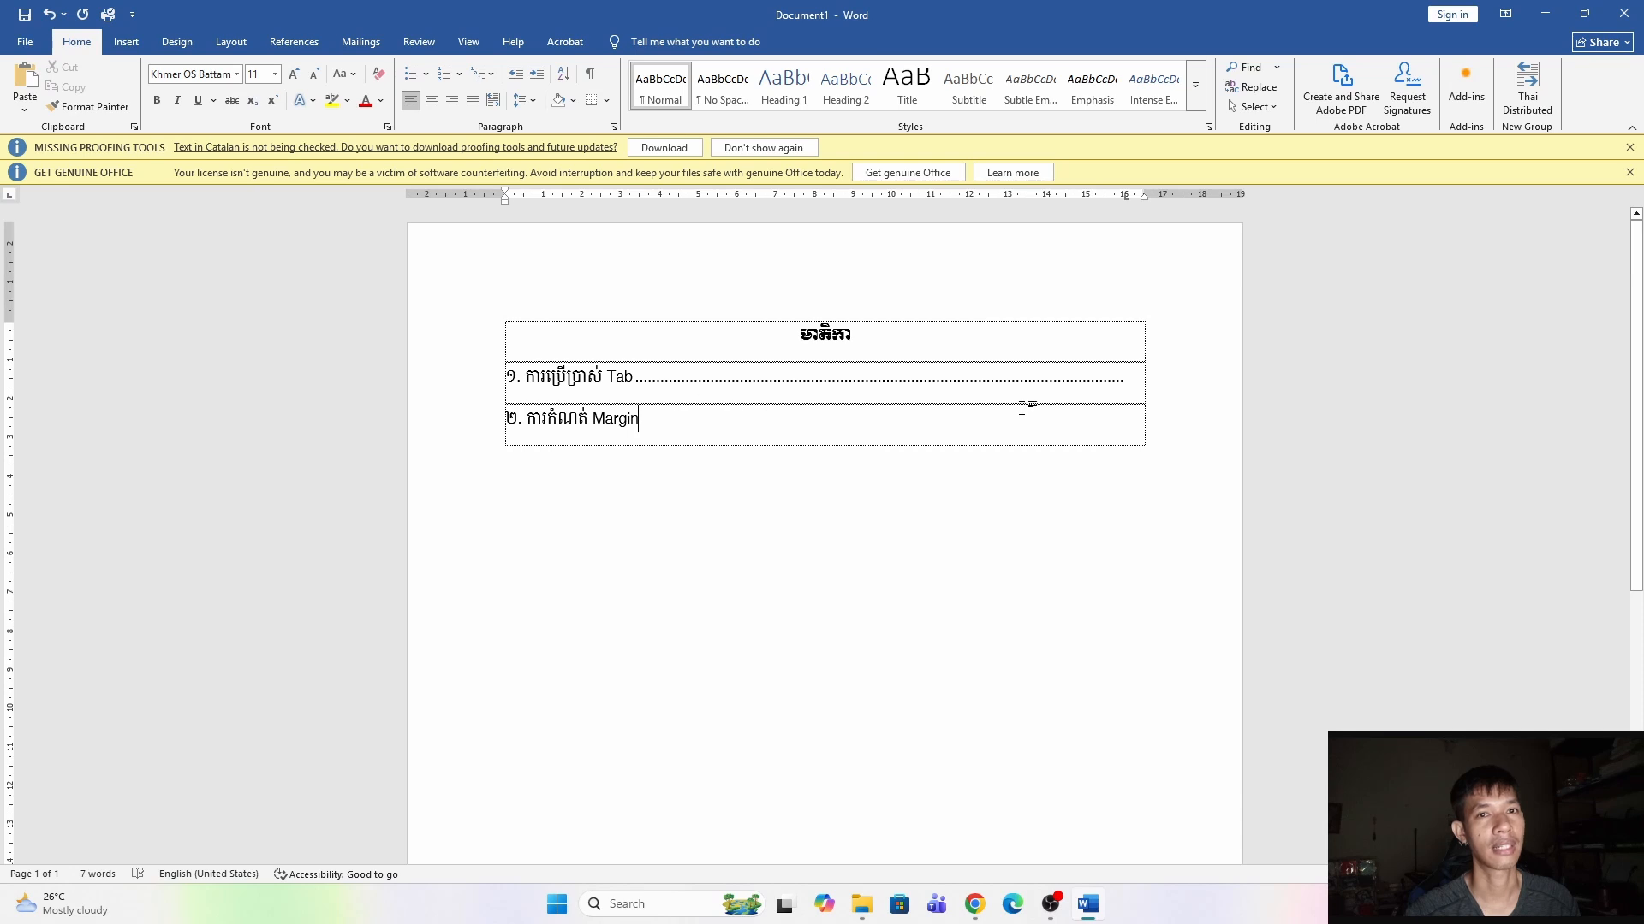
# In the second entry, set the 16 cm tab stop to right alignment with the dotted leader 2.
pyautogui.click(613, 127)
pyautogui.click(672, 644)
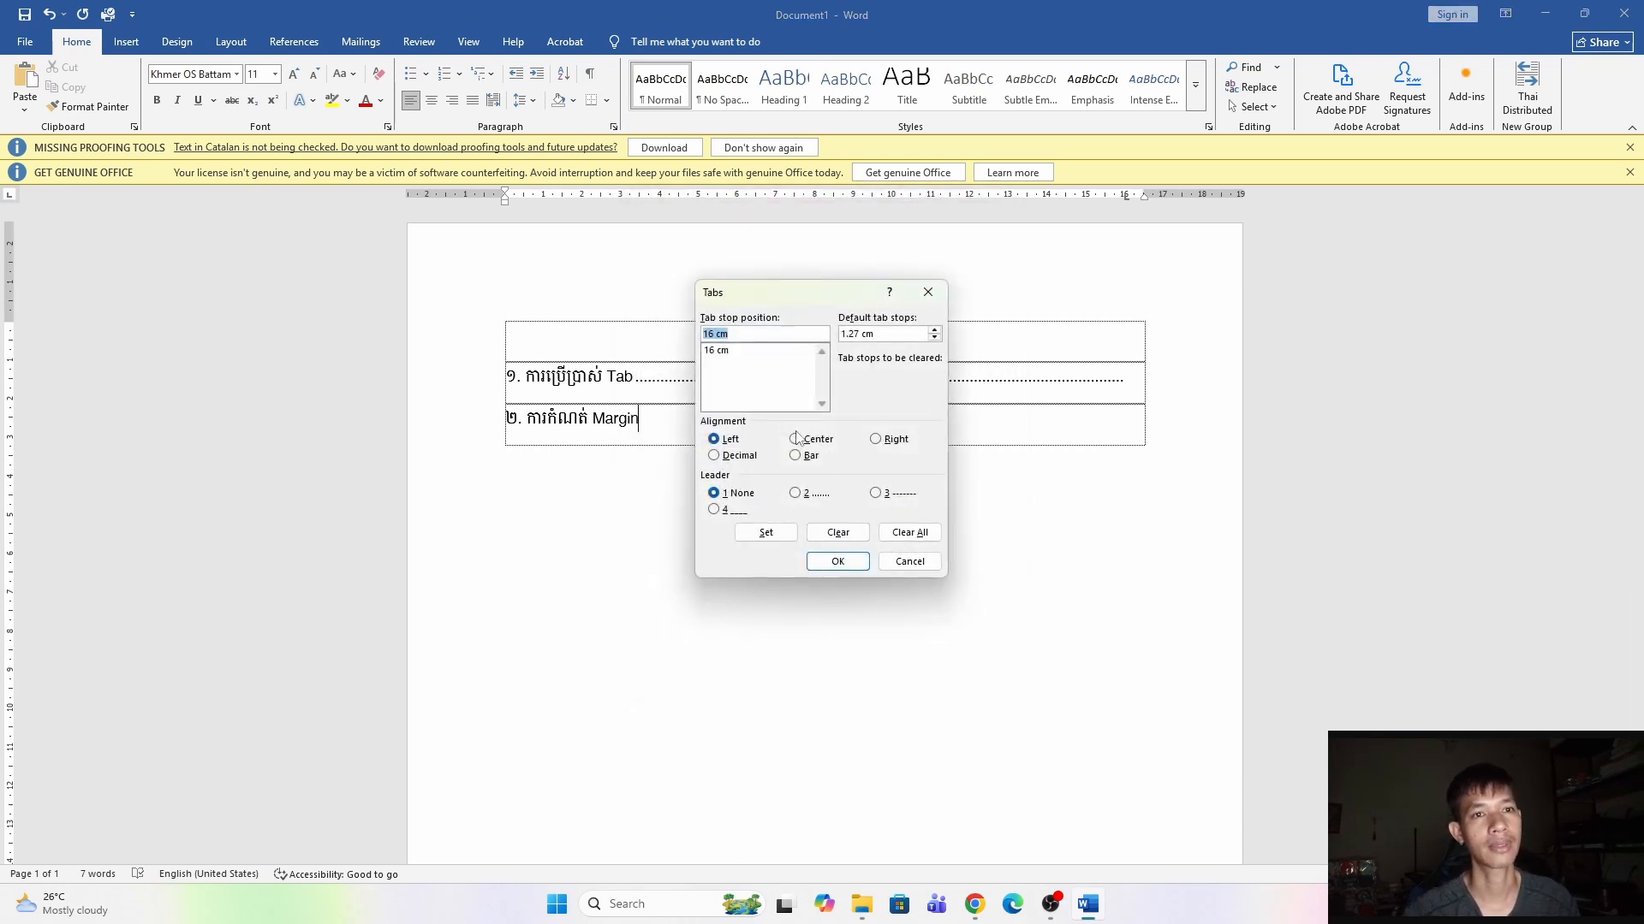
pyautogui.click(794, 493)
pyautogui.click(874, 439)
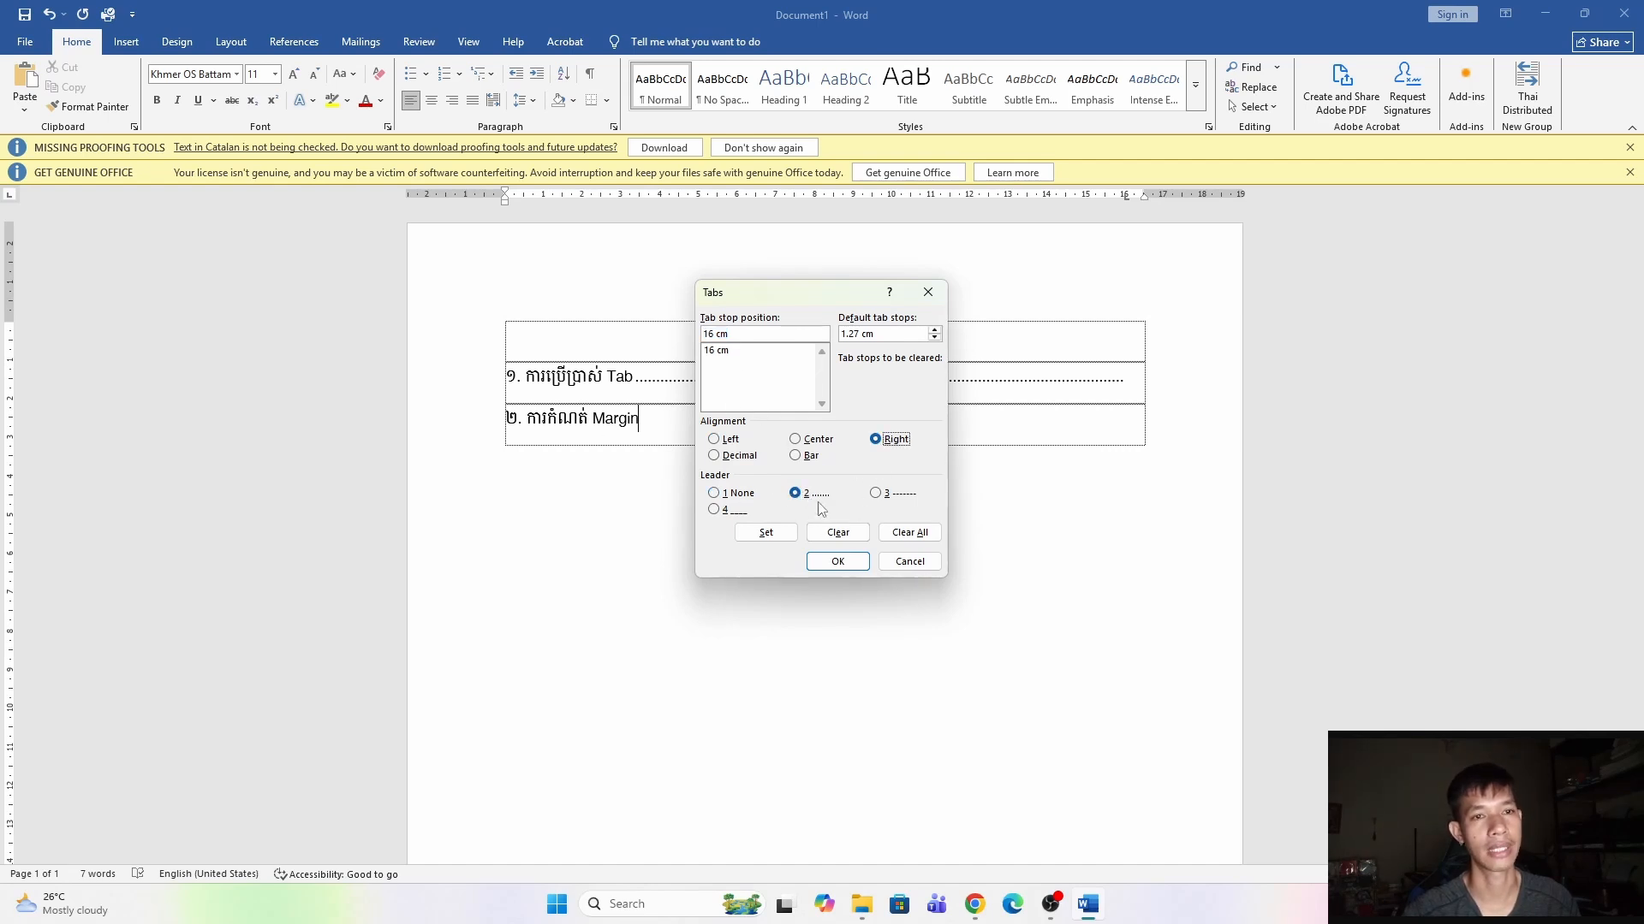
pyautogui.click(774, 536)
pyautogui.click(838, 562)
# Add the Khmer page numbers ១ and ២ at the tab stops of the first and second entries.
pyautogui.press('Tab')
pyautogui.write('2')
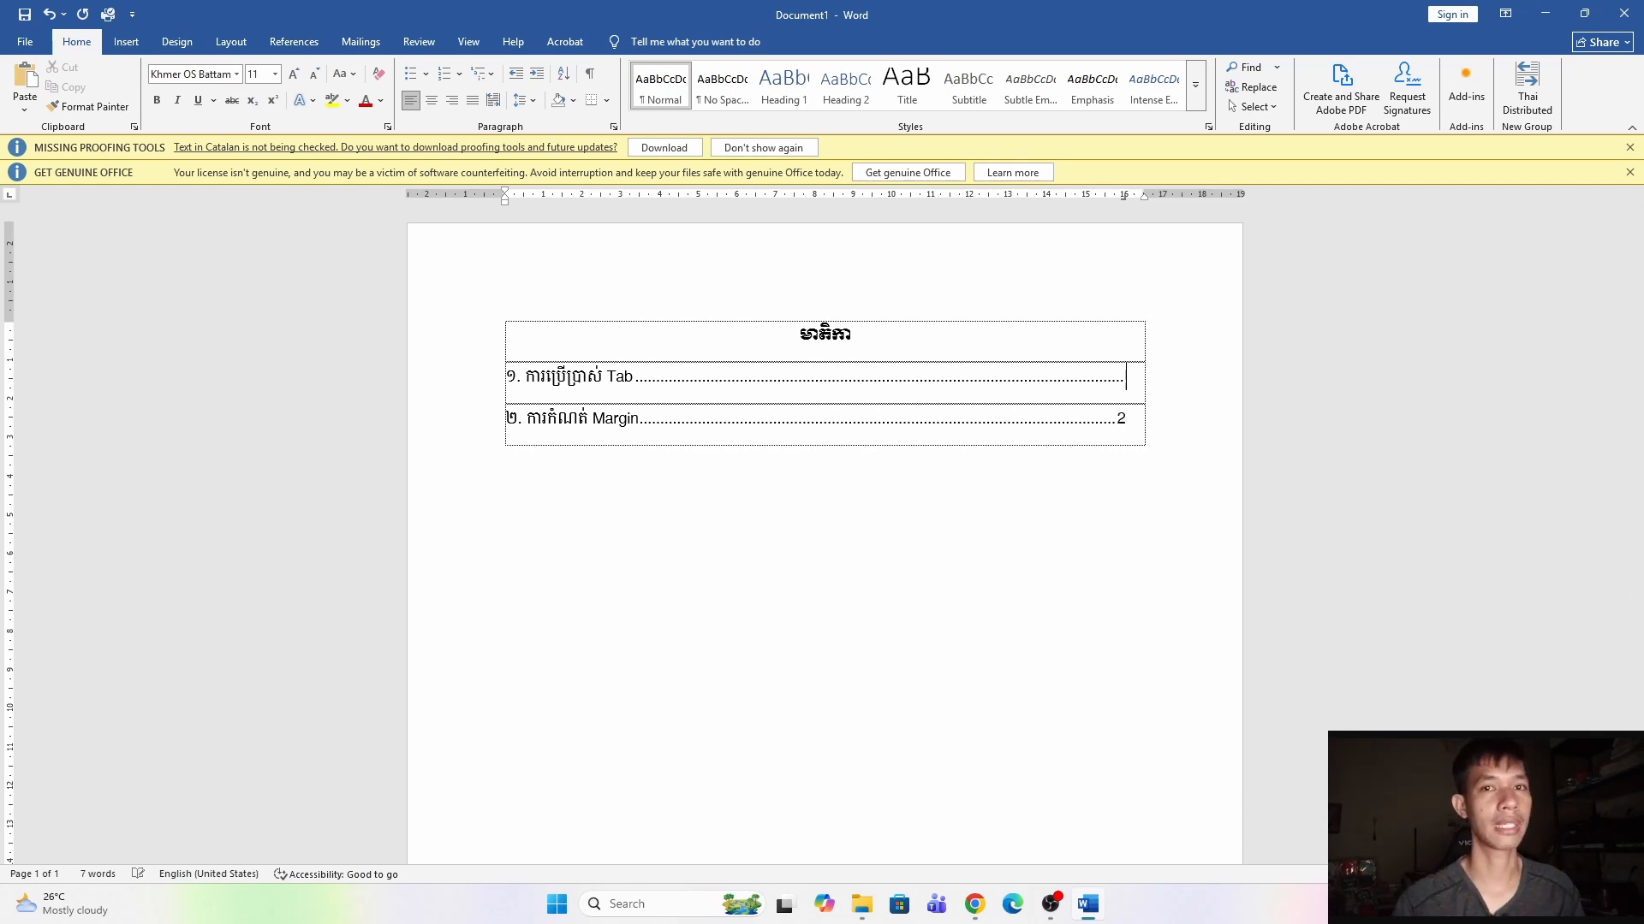
pyautogui.hotkey('shift', 'Left')
pyautogui.write('១')
pyautogui.press('Down')
pyautogui.hotkey('shift', 'Left')
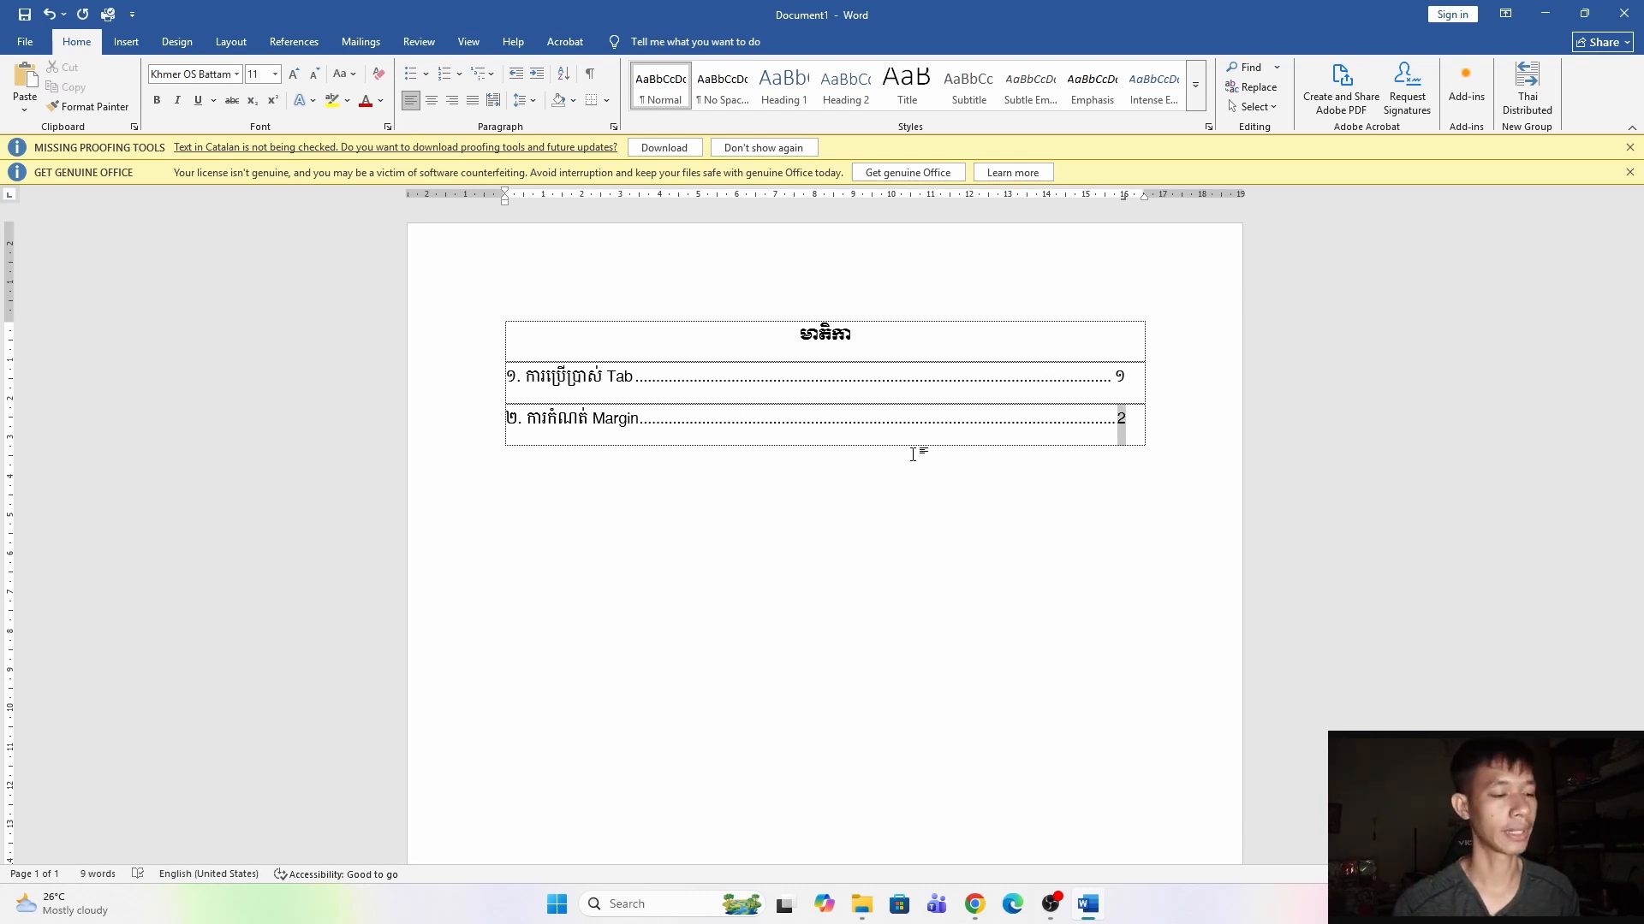
pyautogui.write('២')
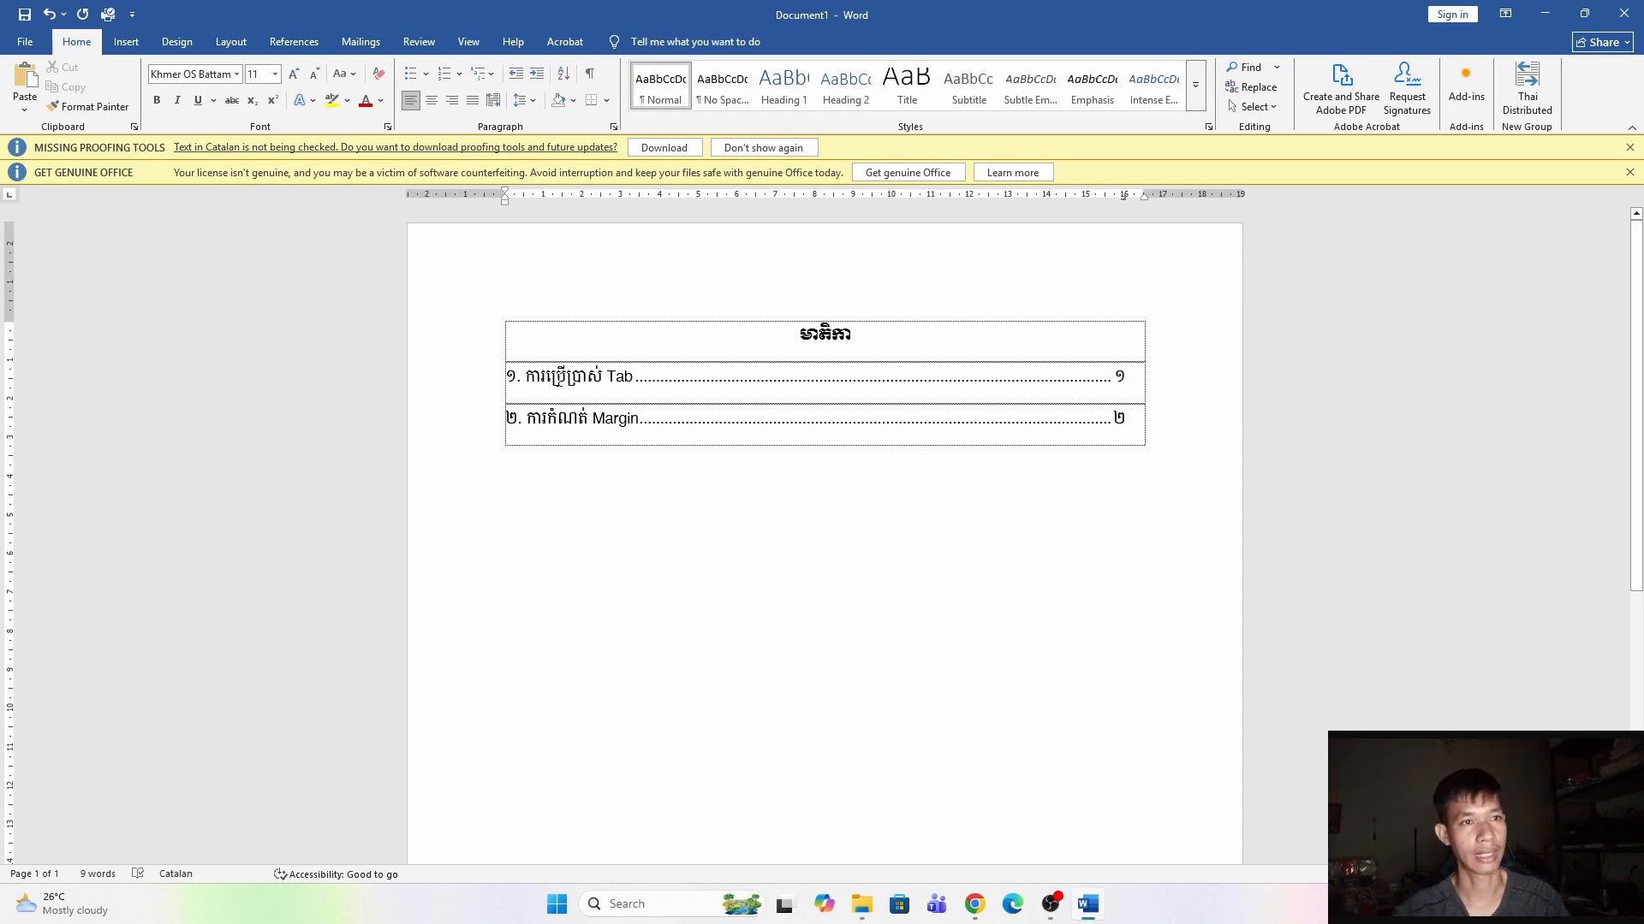
# Add a new table row, center it, and type ឈ្មោះអ្នក.
pyautogui.press('Tab')
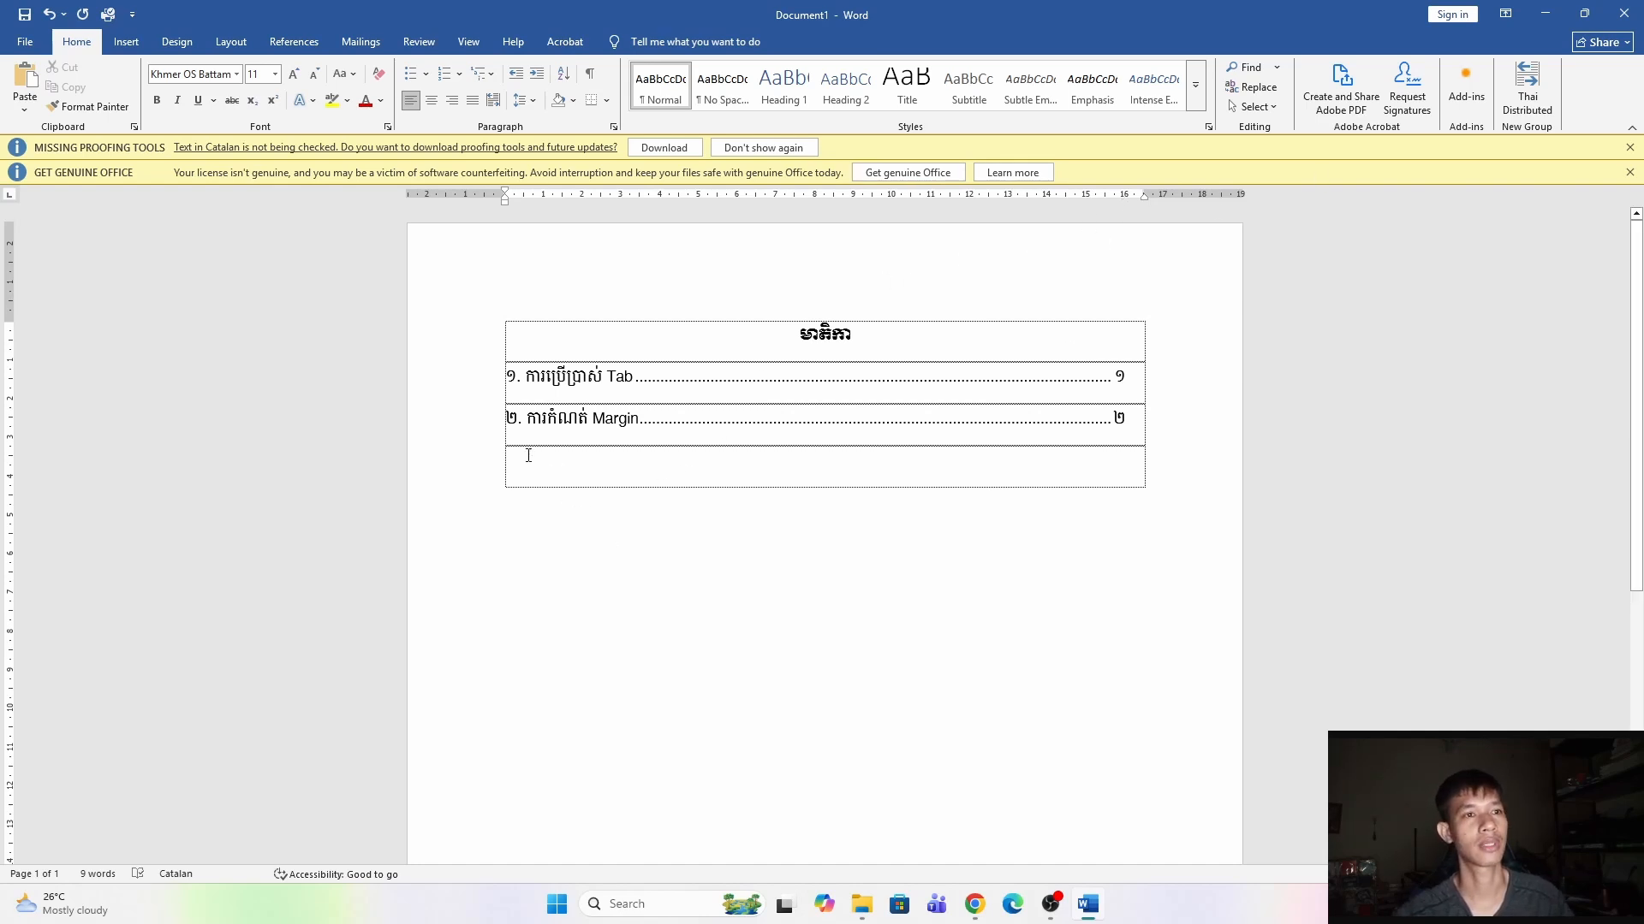
pyautogui.click(738, 486)
pyautogui.hotkey('ctrl', 'e')
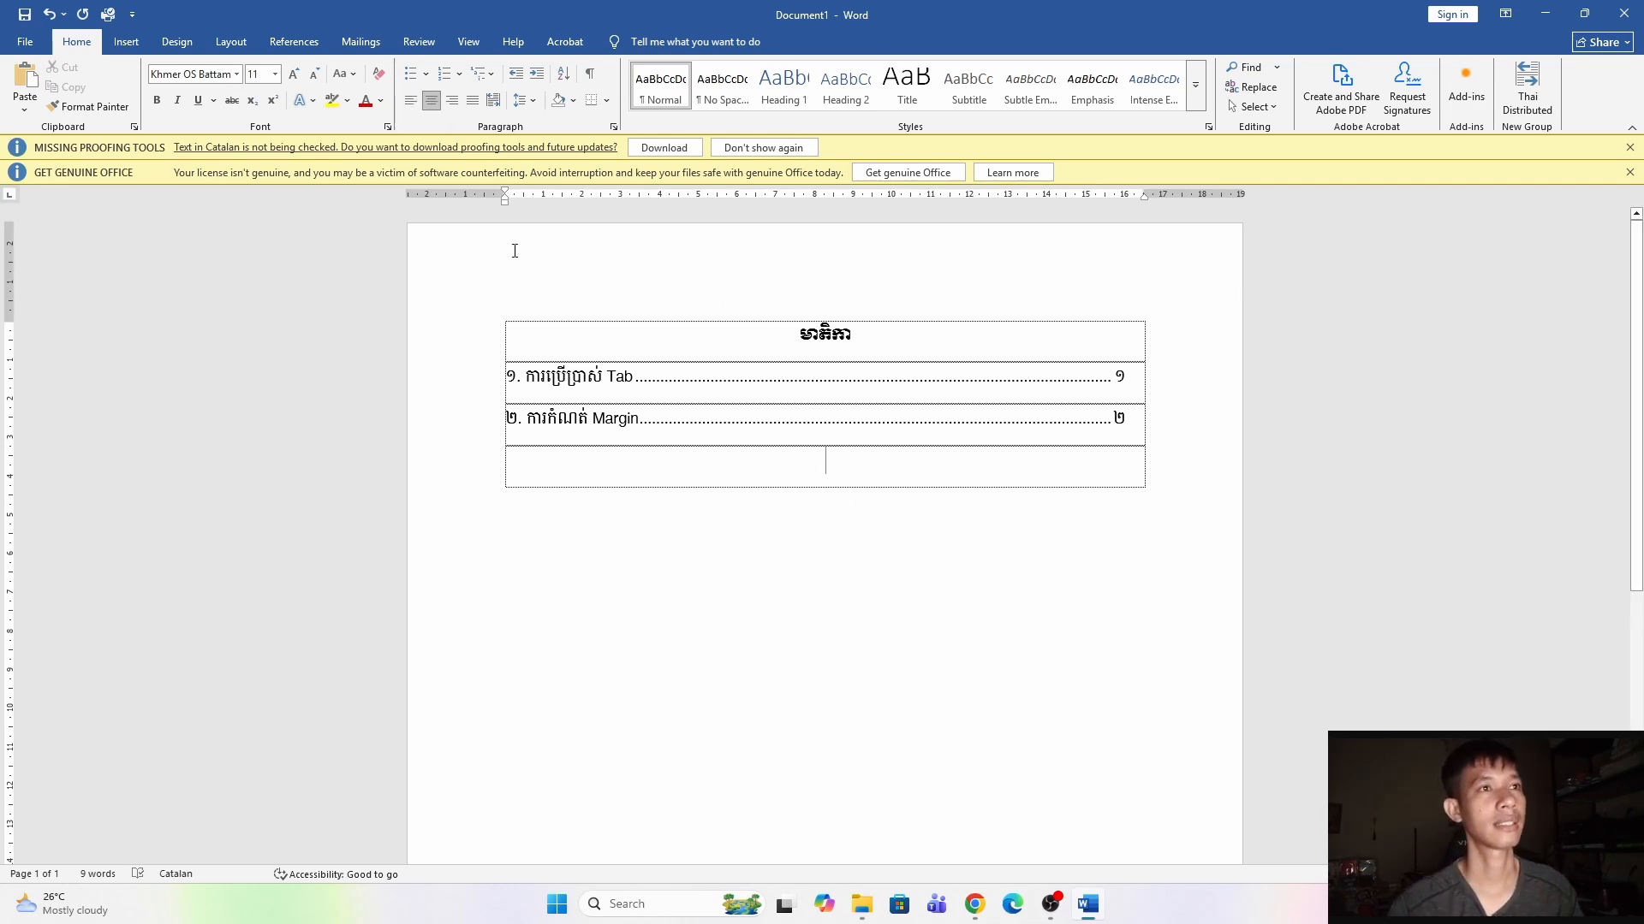
pyautogui.write('ឈ')
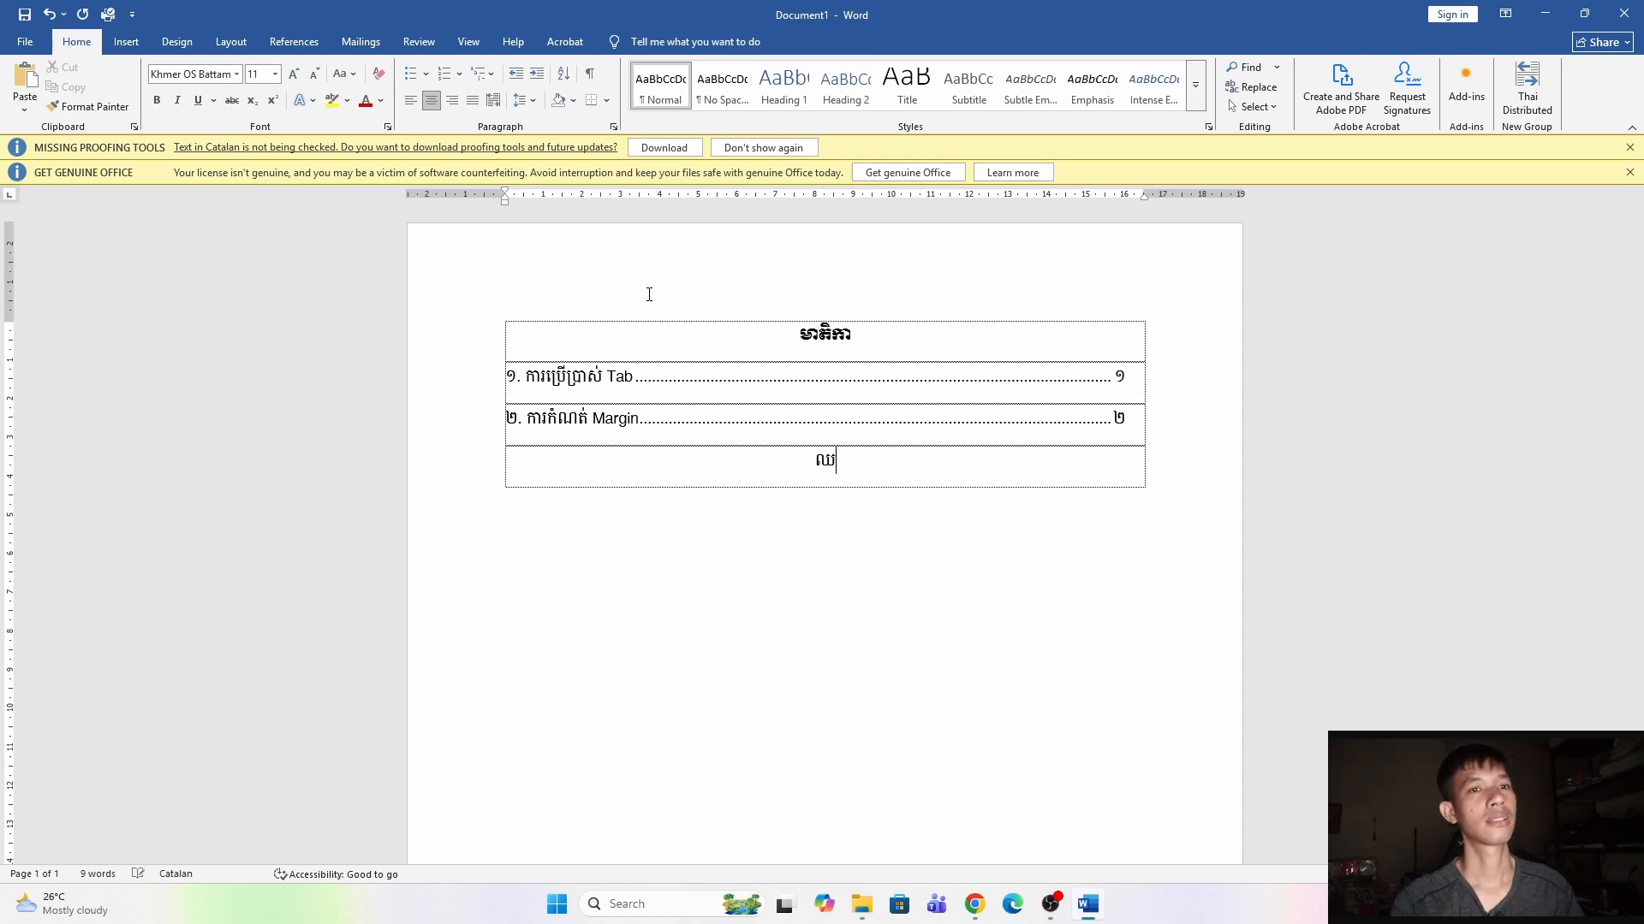
pyautogui.write('្មោះអ្នក')
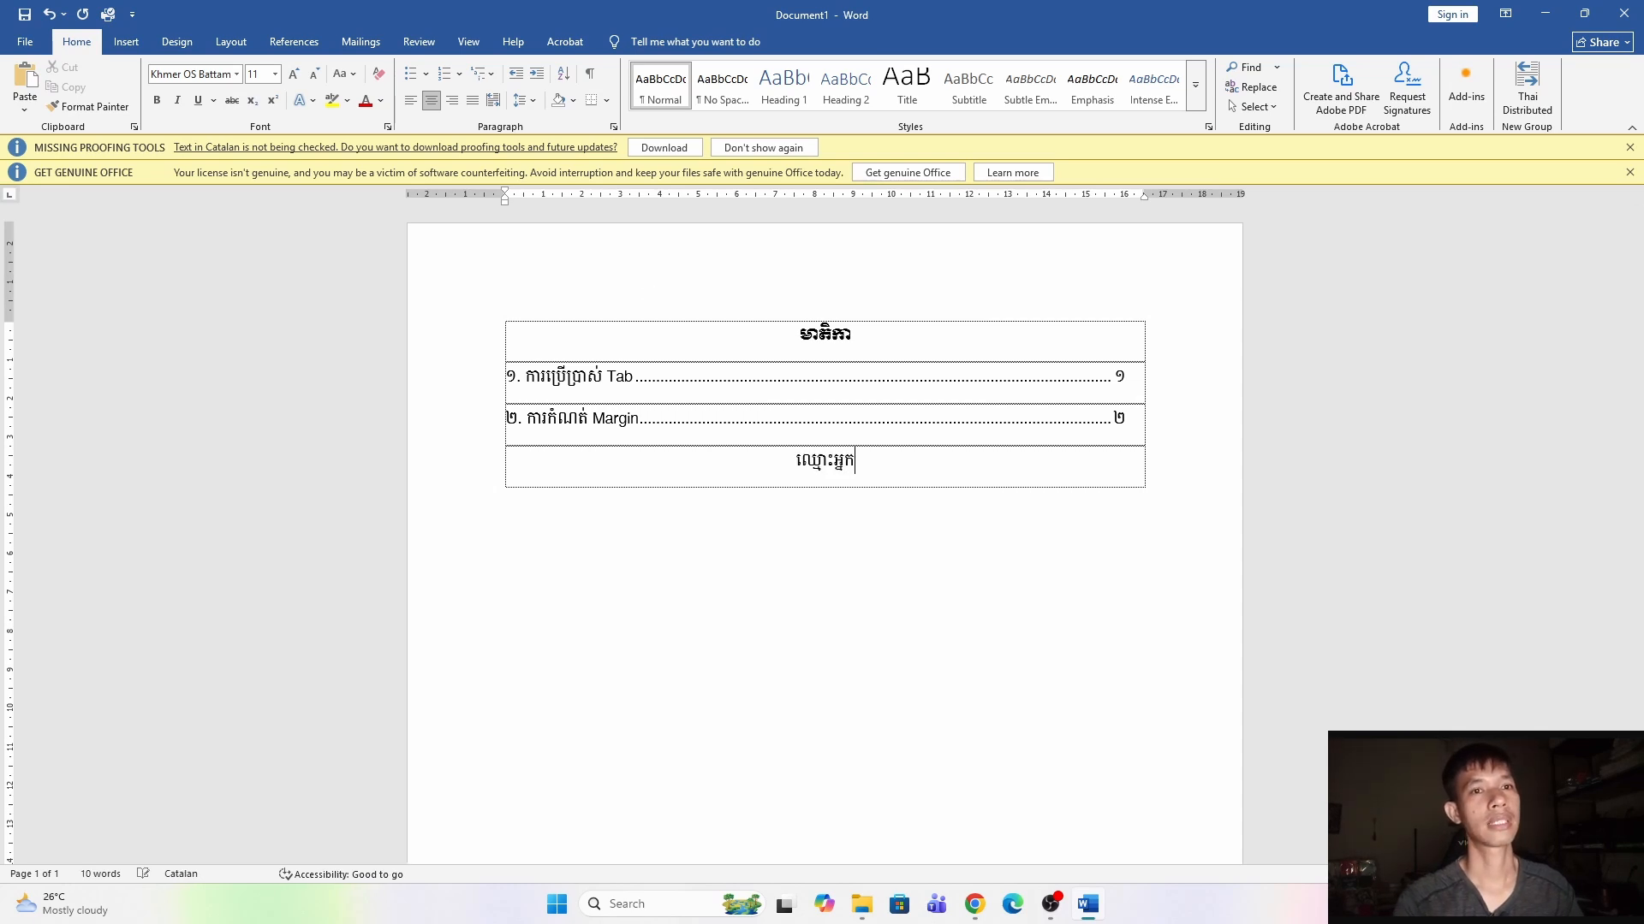
# Edit the new row's text so it reads អ្នកផ្ដើមបុណ្យ.
pyautogui.hotkey('shift', 'Left')
pyautogui.hotkey('shift', 'Left')
pyautogui.hotkey('shift', 'Left')
pyautogui.hotkey('shift', 'Left')
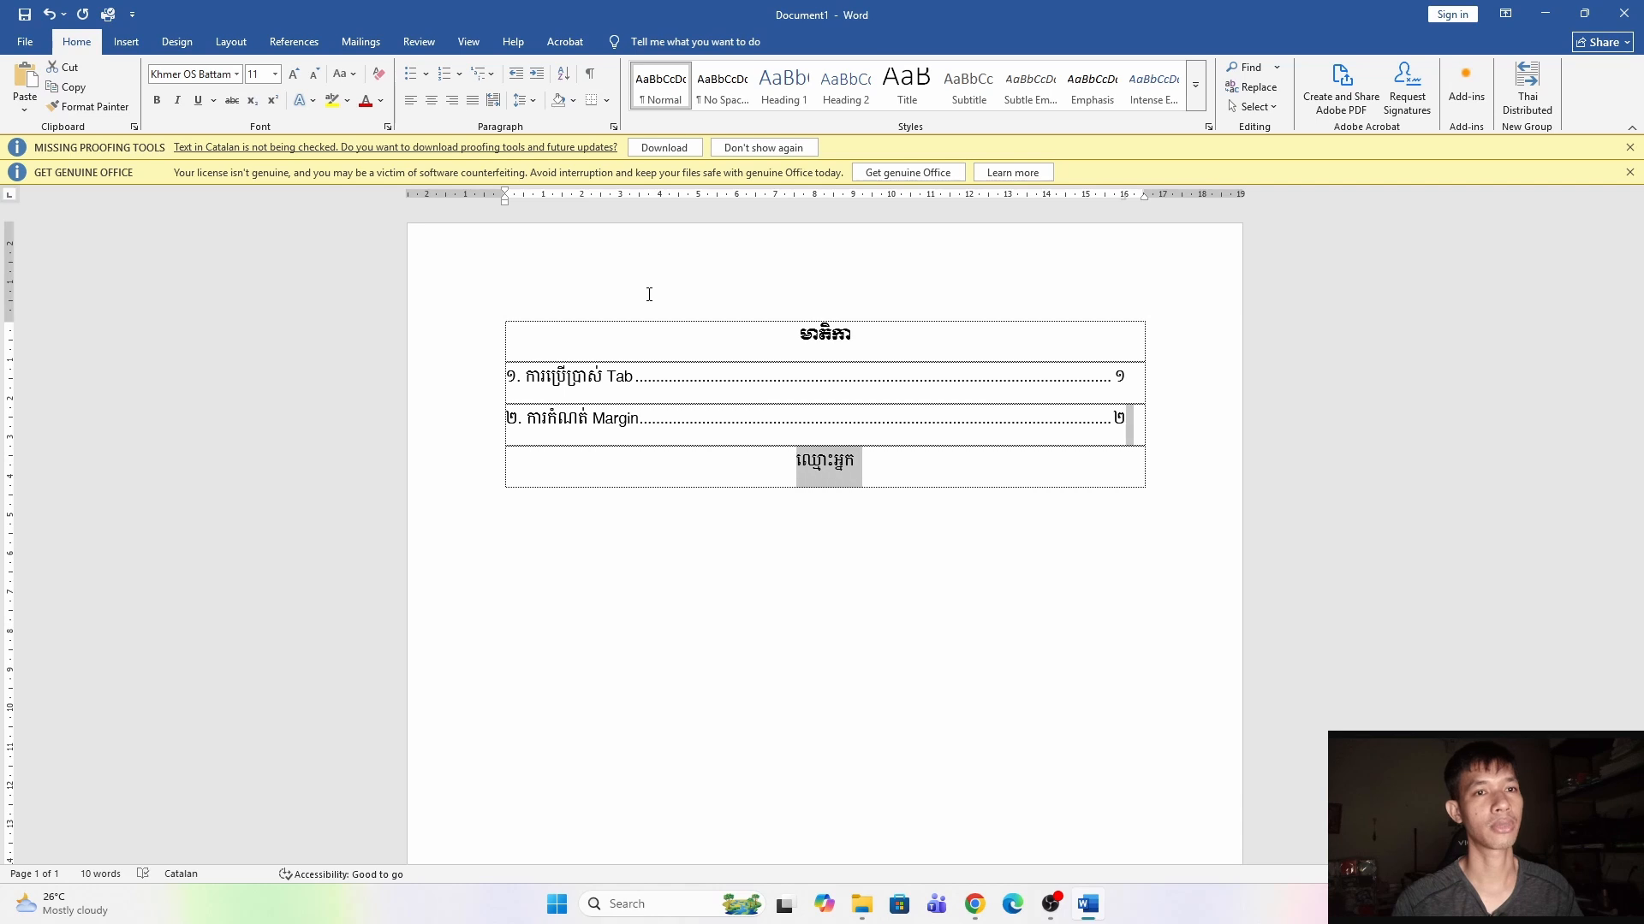
pyautogui.hotkey('shift', 'Right')
pyautogui.write('អ្នកជ')
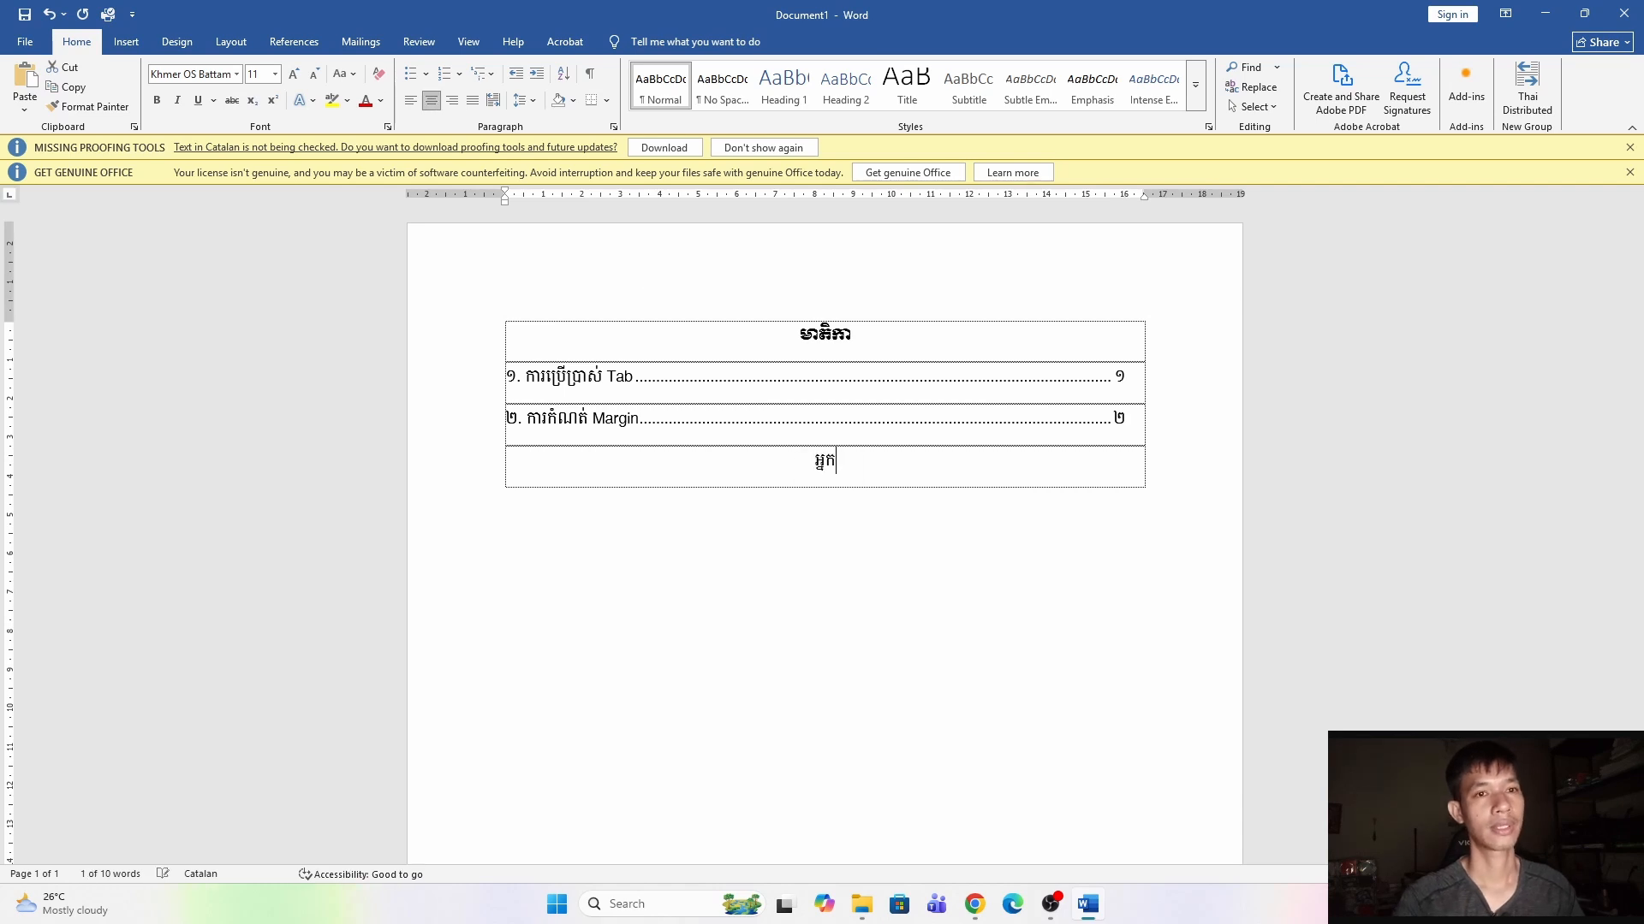
pyautogui.press('BackSpace')
pyautogui.write('បុណ្យ')
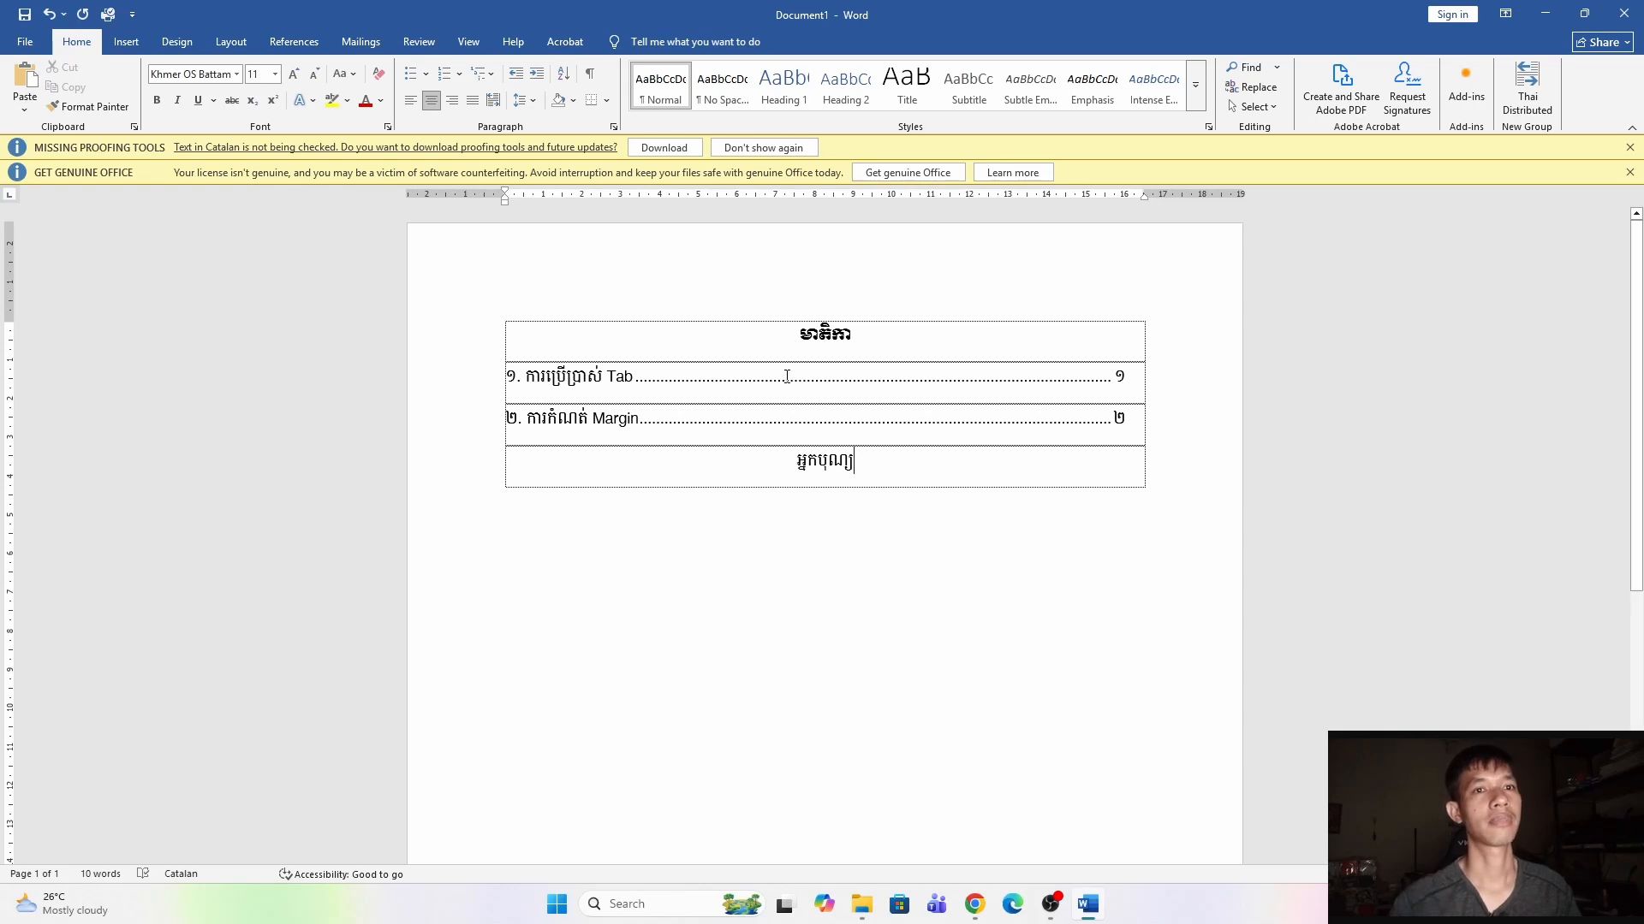
pyautogui.moveTo(868, 465); pyautogui.dragTo(794, 464)
pyautogui.click(822, 465)
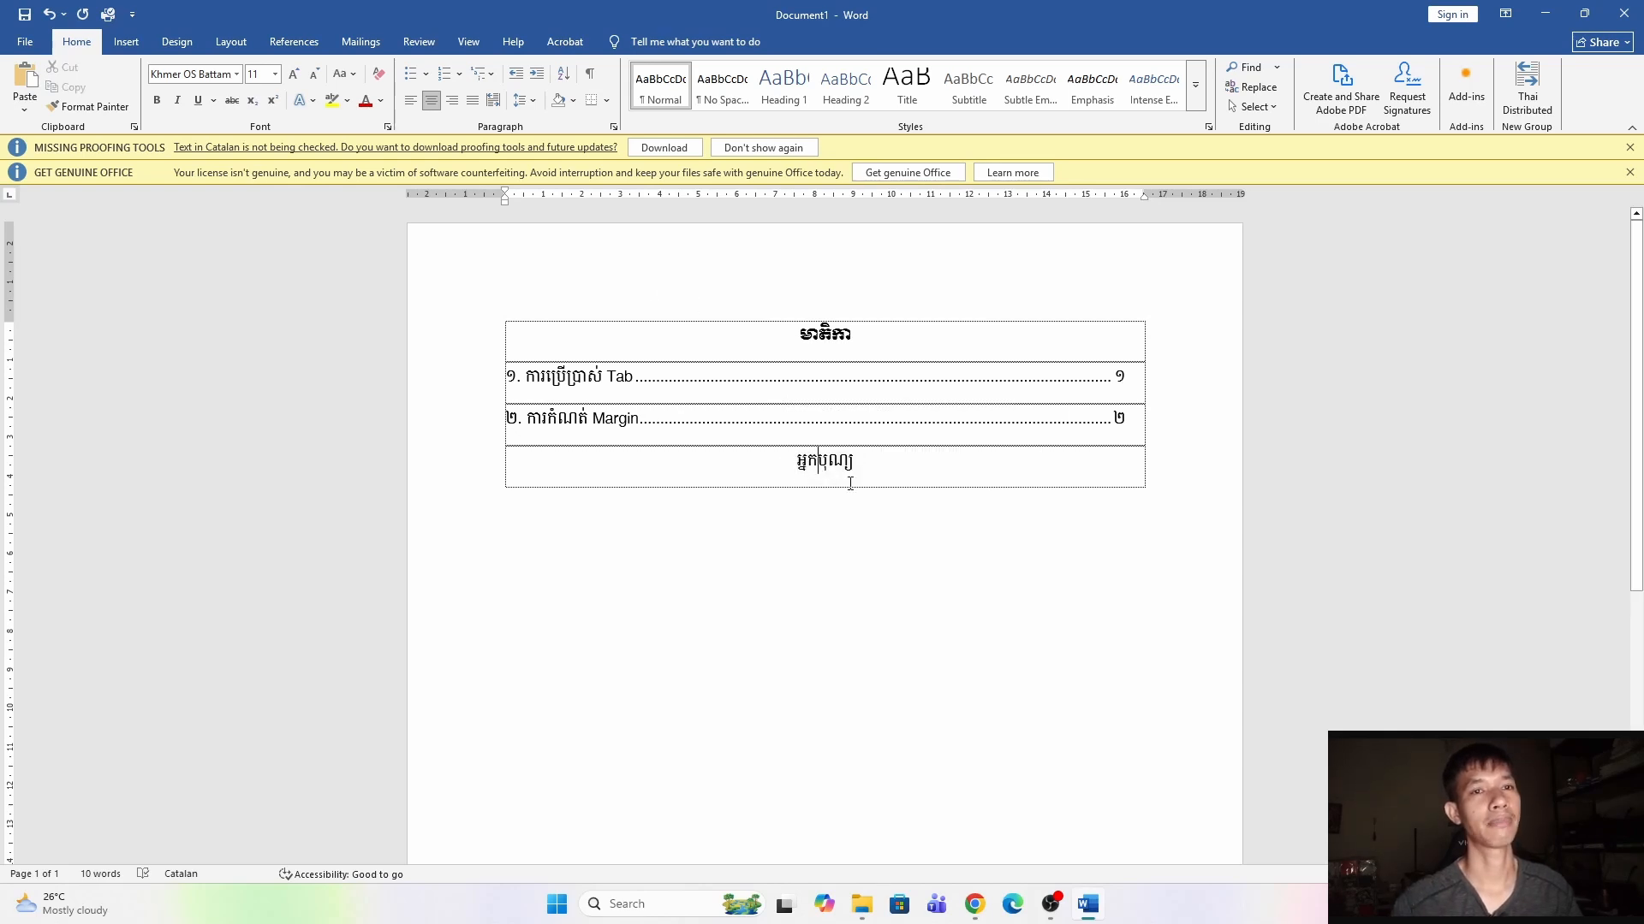
pyautogui.write('ផ្ដើម')
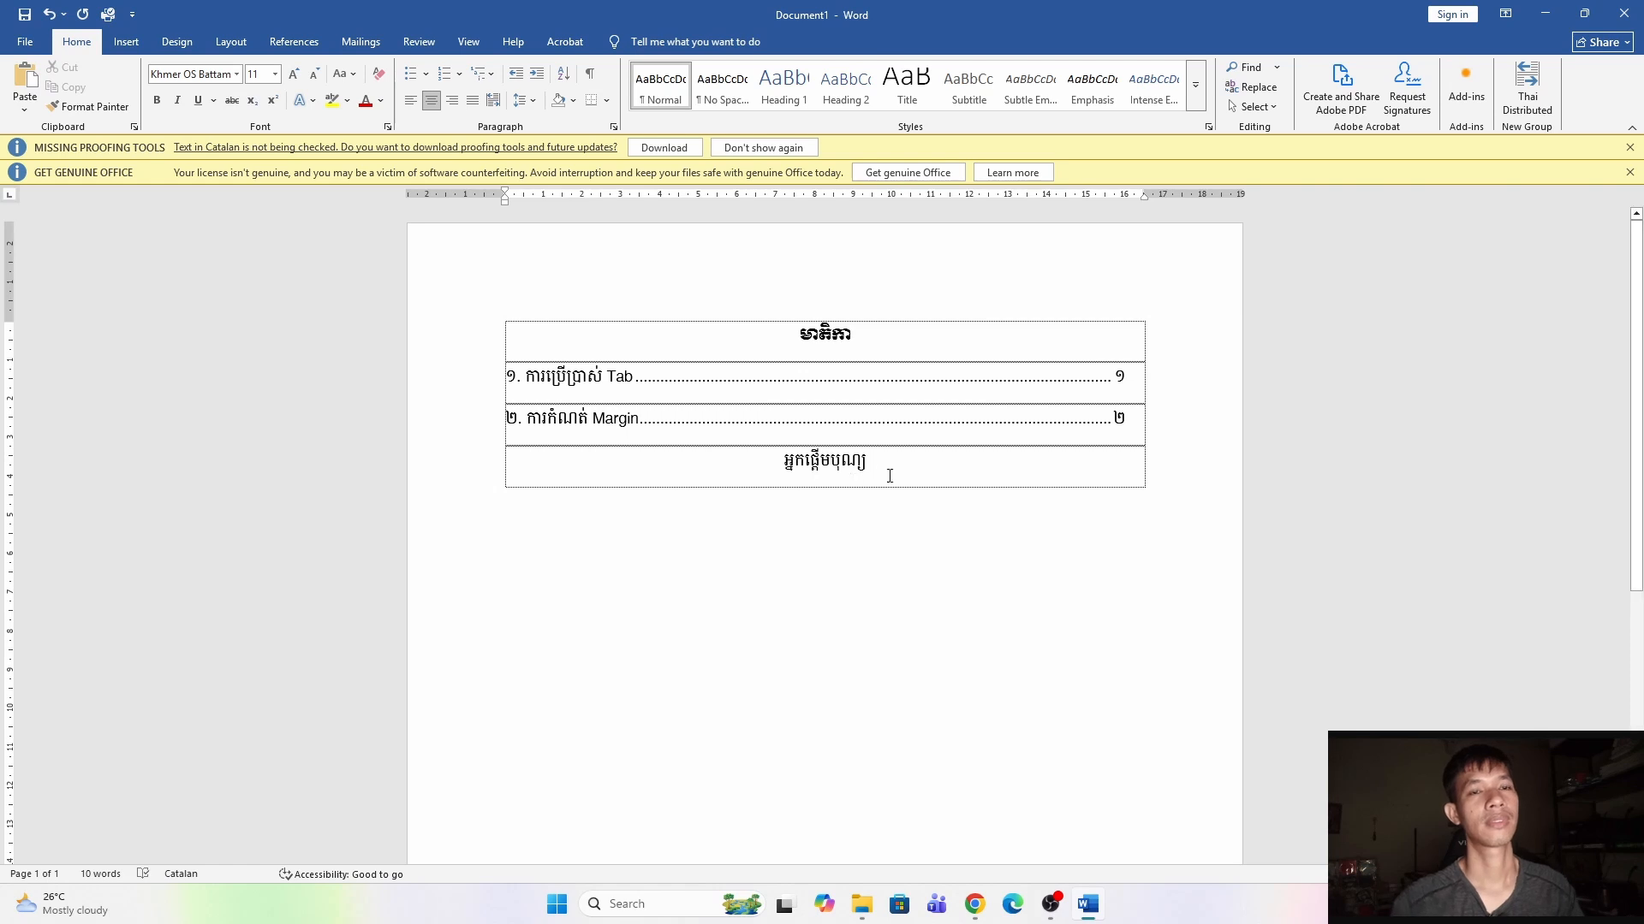
# Apply the Khmer OS Muol Light font to the អ្នកផ្ដើមបុណ្យ heading.
pyautogui.moveTo(891, 474); pyautogui.dragTo(772, 471)
pyautogui.click(236, 74)
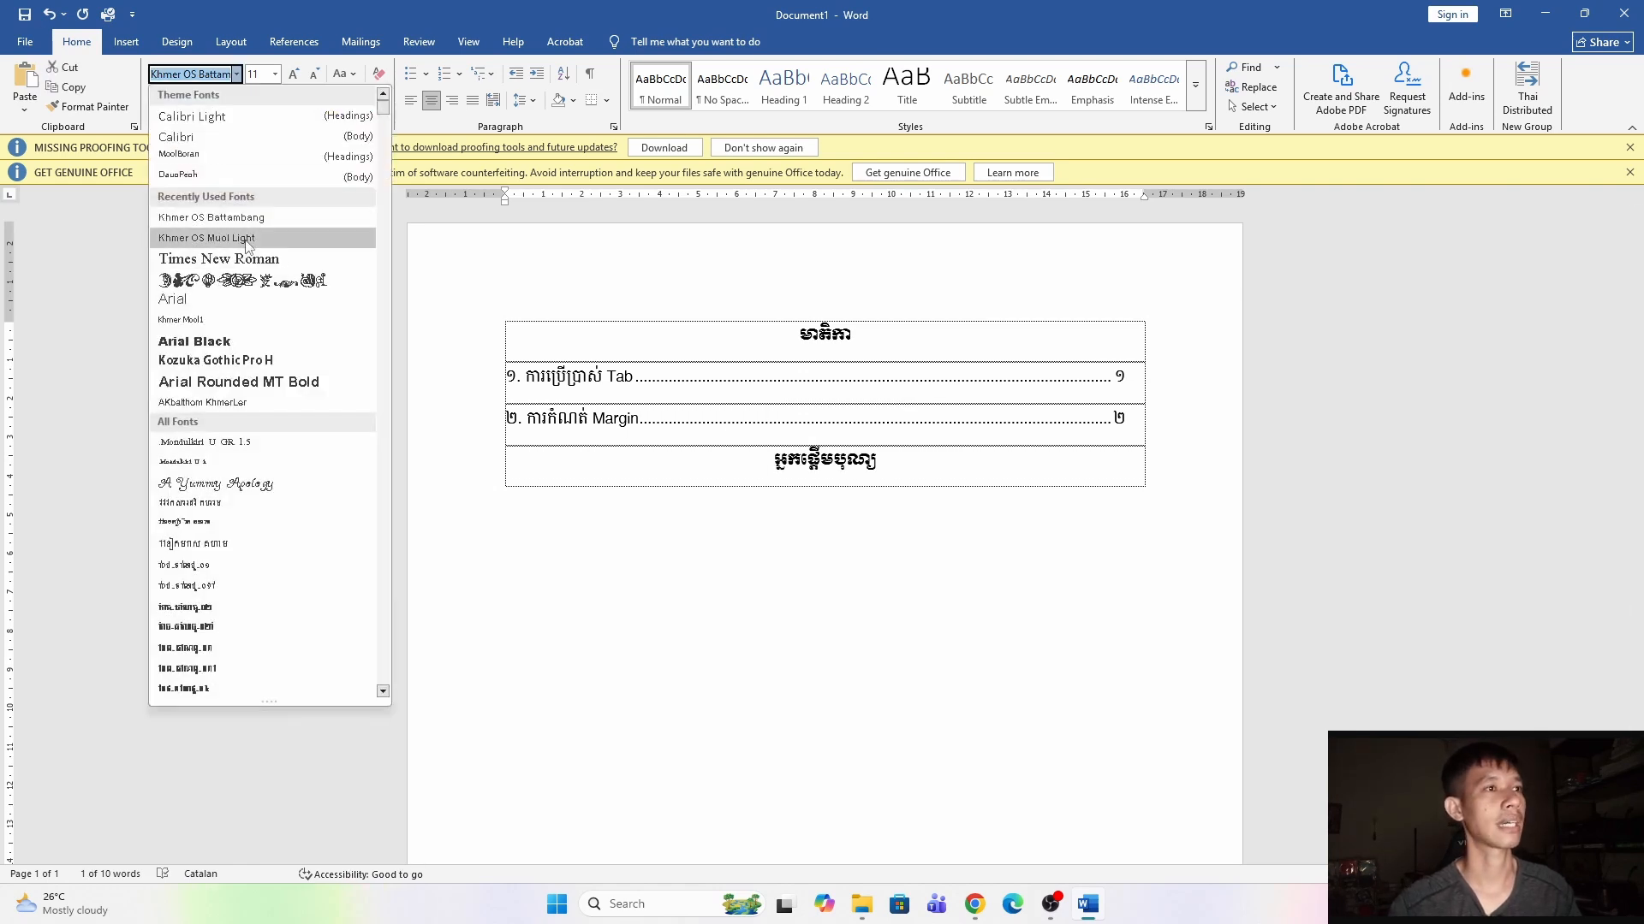
pyautogui.click(198, 229)
# Add another row below the heading, left-aligned and set to the Khmer OS Battambang font.
pyautogui.click(943, 465)
pyautogui.press('Tab')
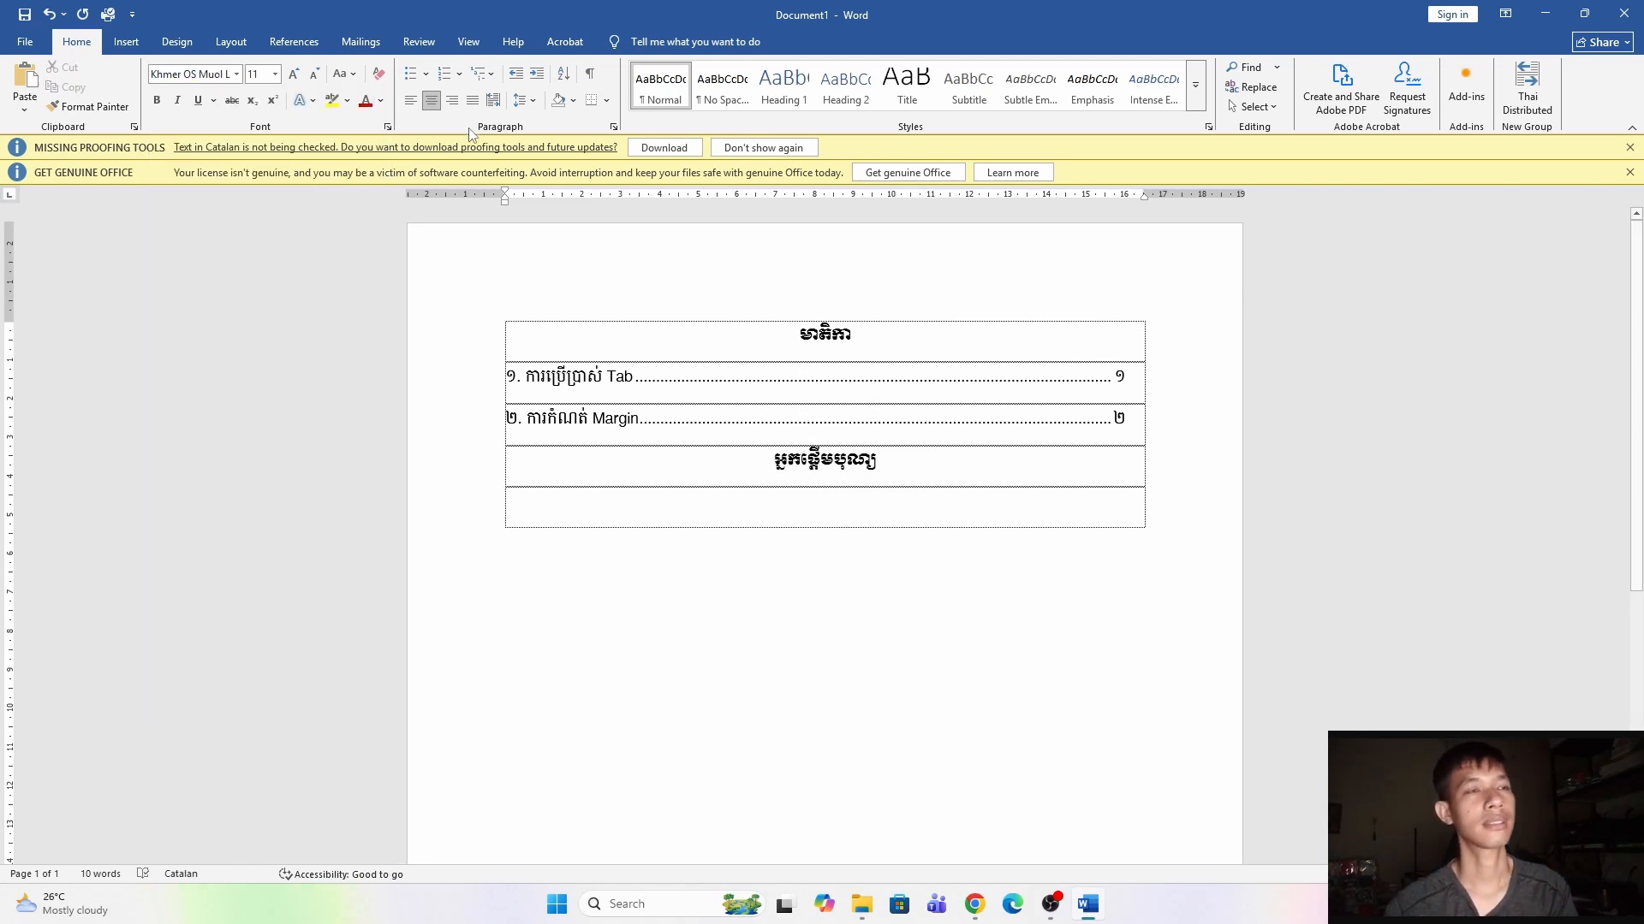
pyautogui.click(412, 101)
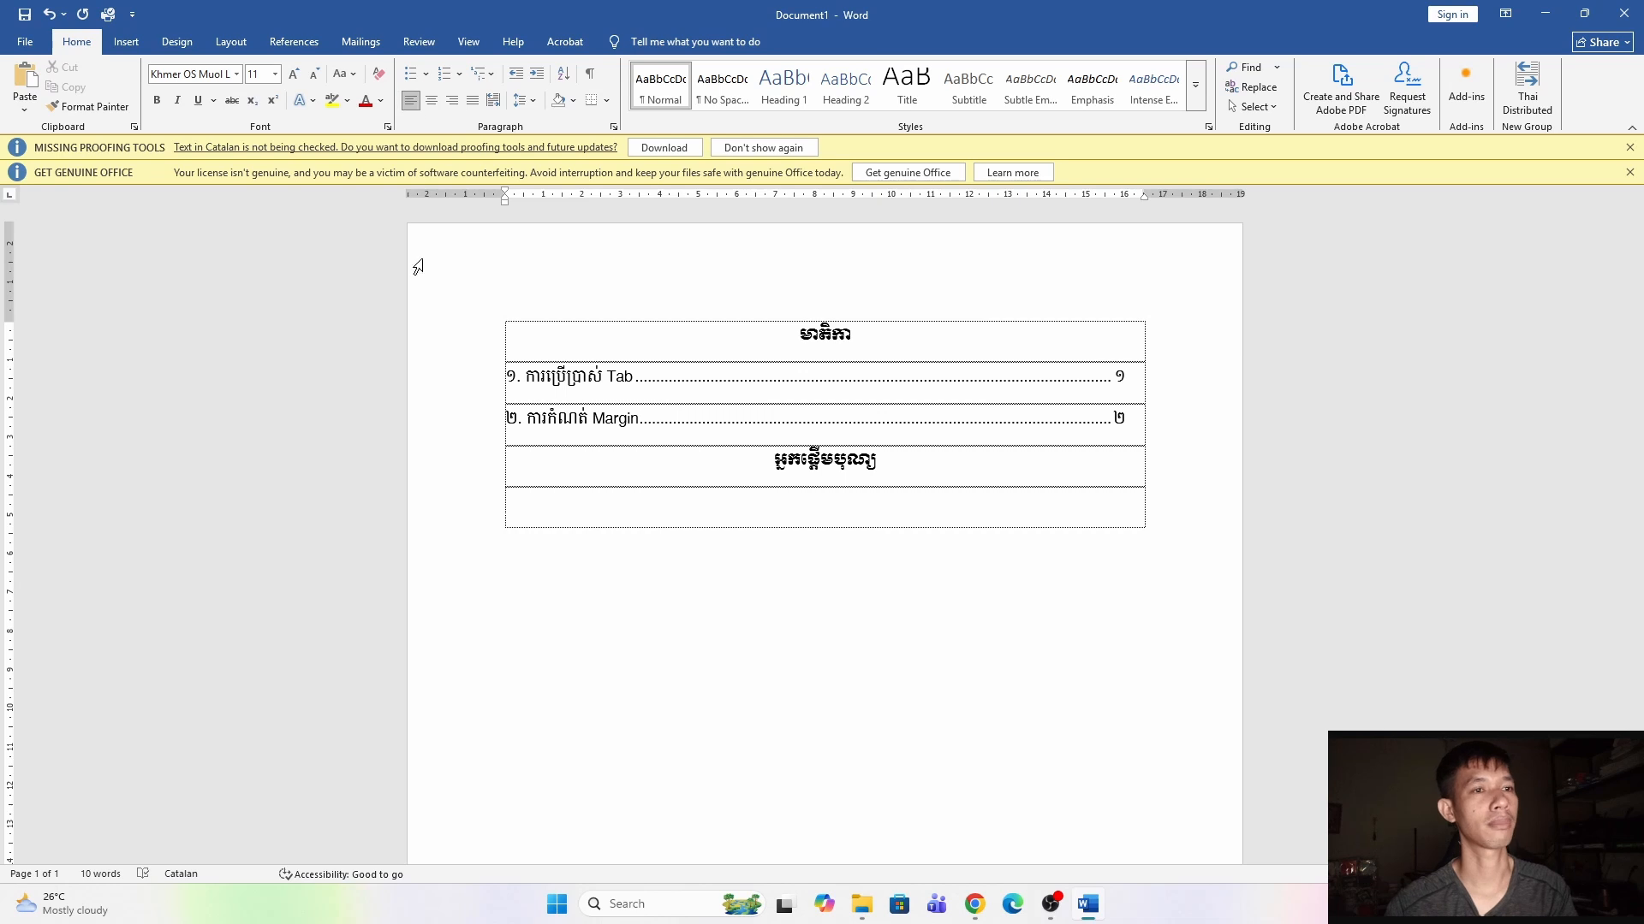
pyautogui.click(236, 73)
pyautogui.click(250, 240)
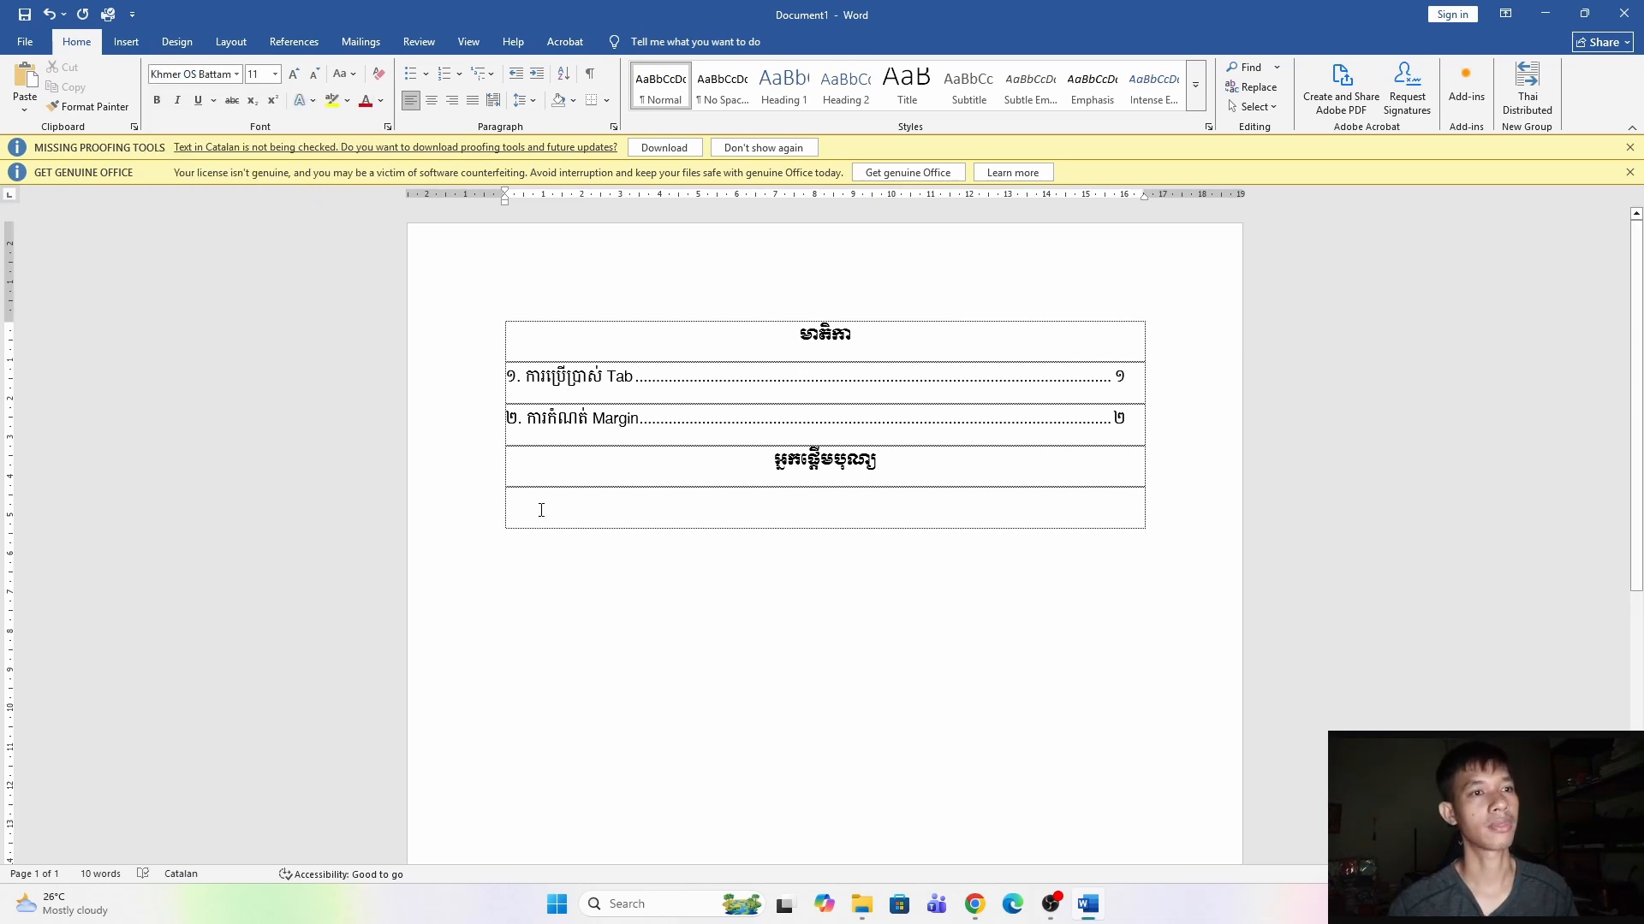
# Type the first donor's name followed by និង ភរិយា ព្រមទាំងបុត្រ, and add a new row.
pyautogui.write('លោក')
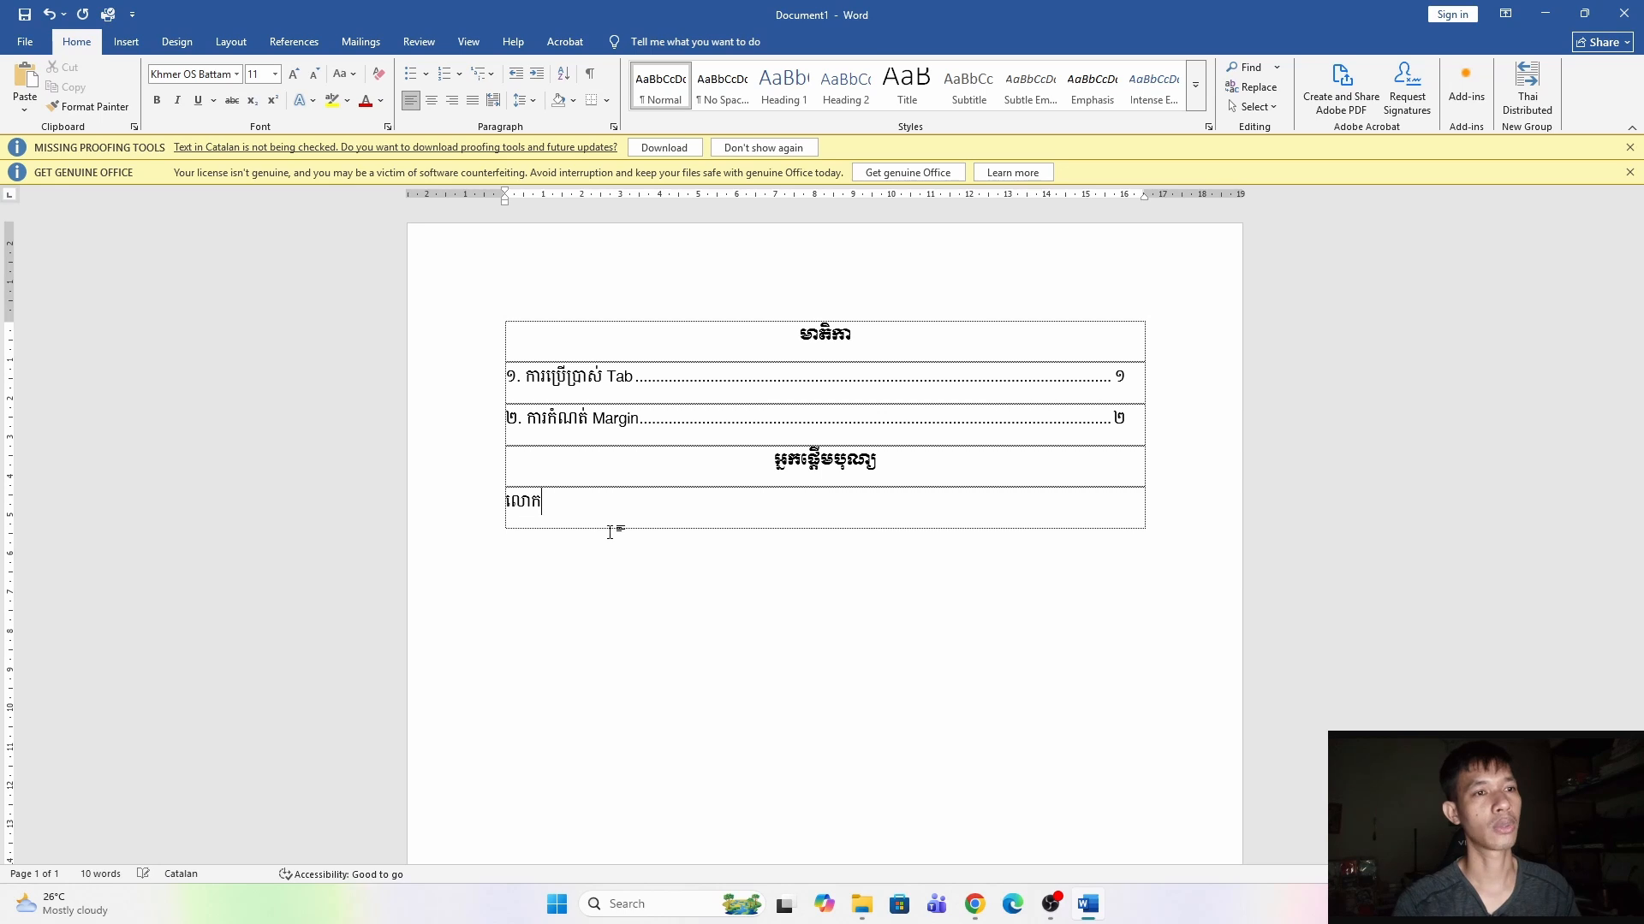
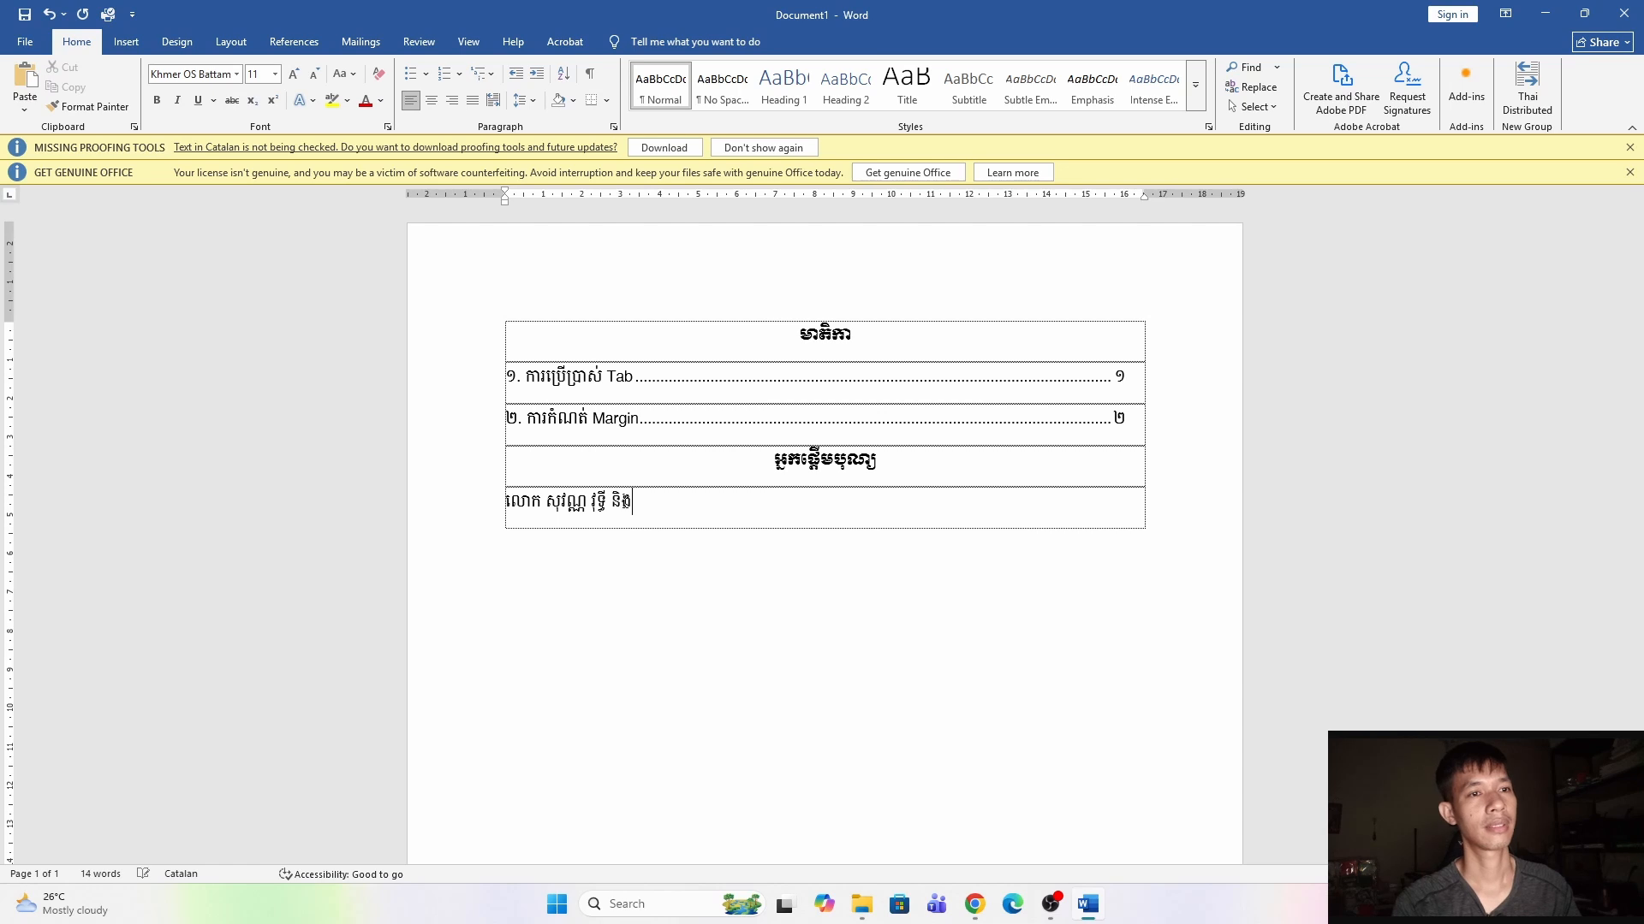
pyautogui.write('ភរិយា ')
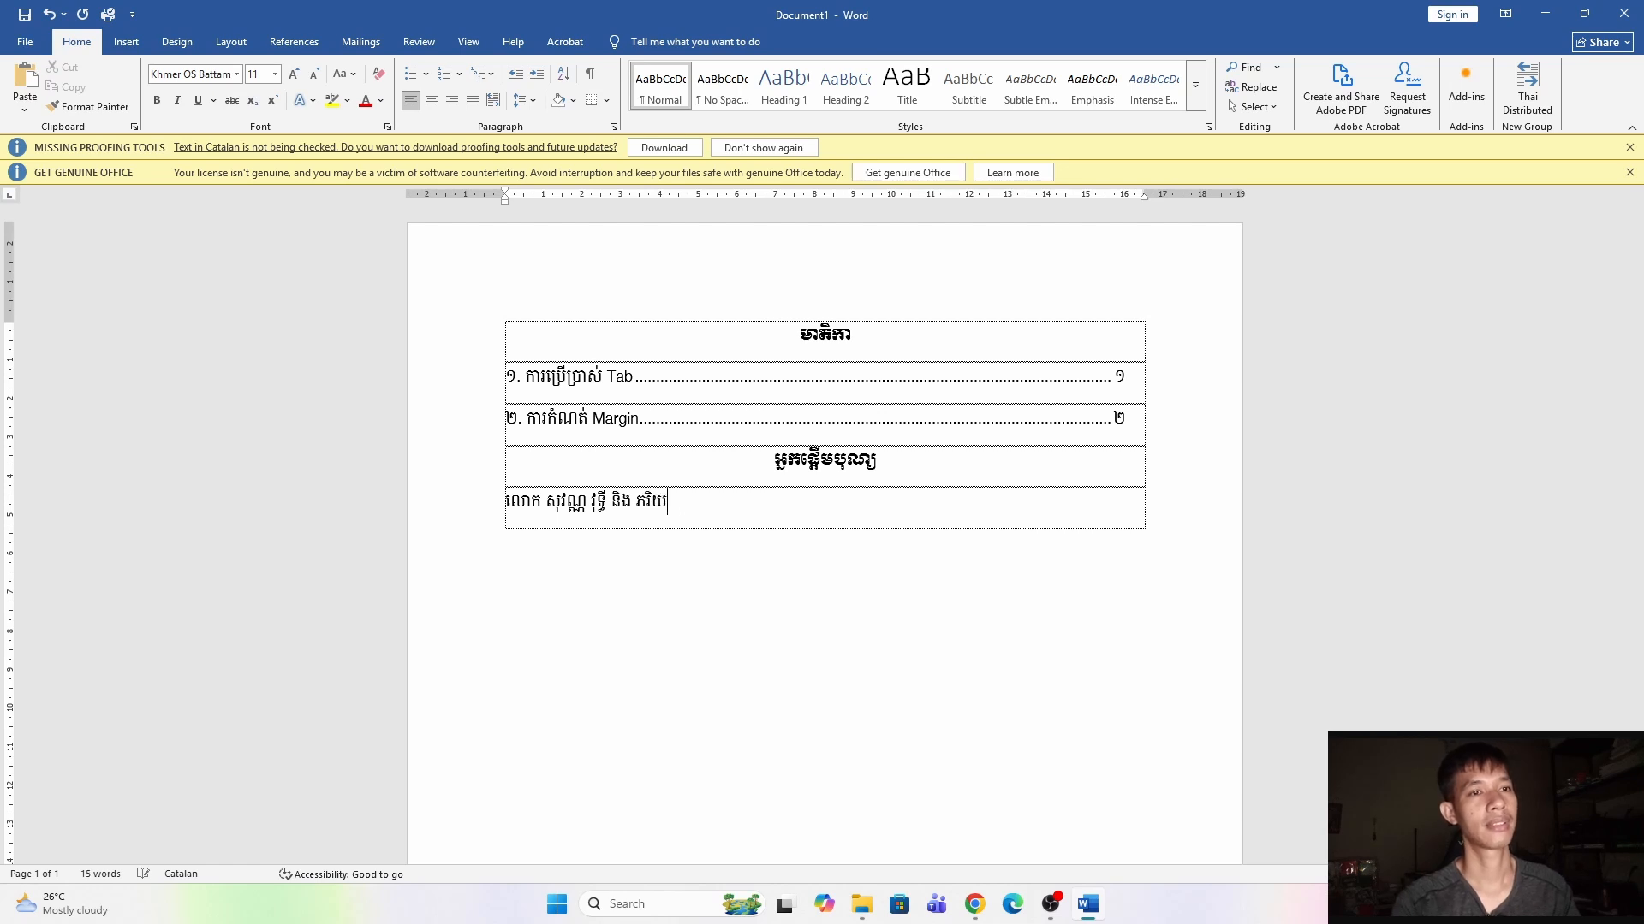
pyautogui.write('ព្រះមទុាំង')
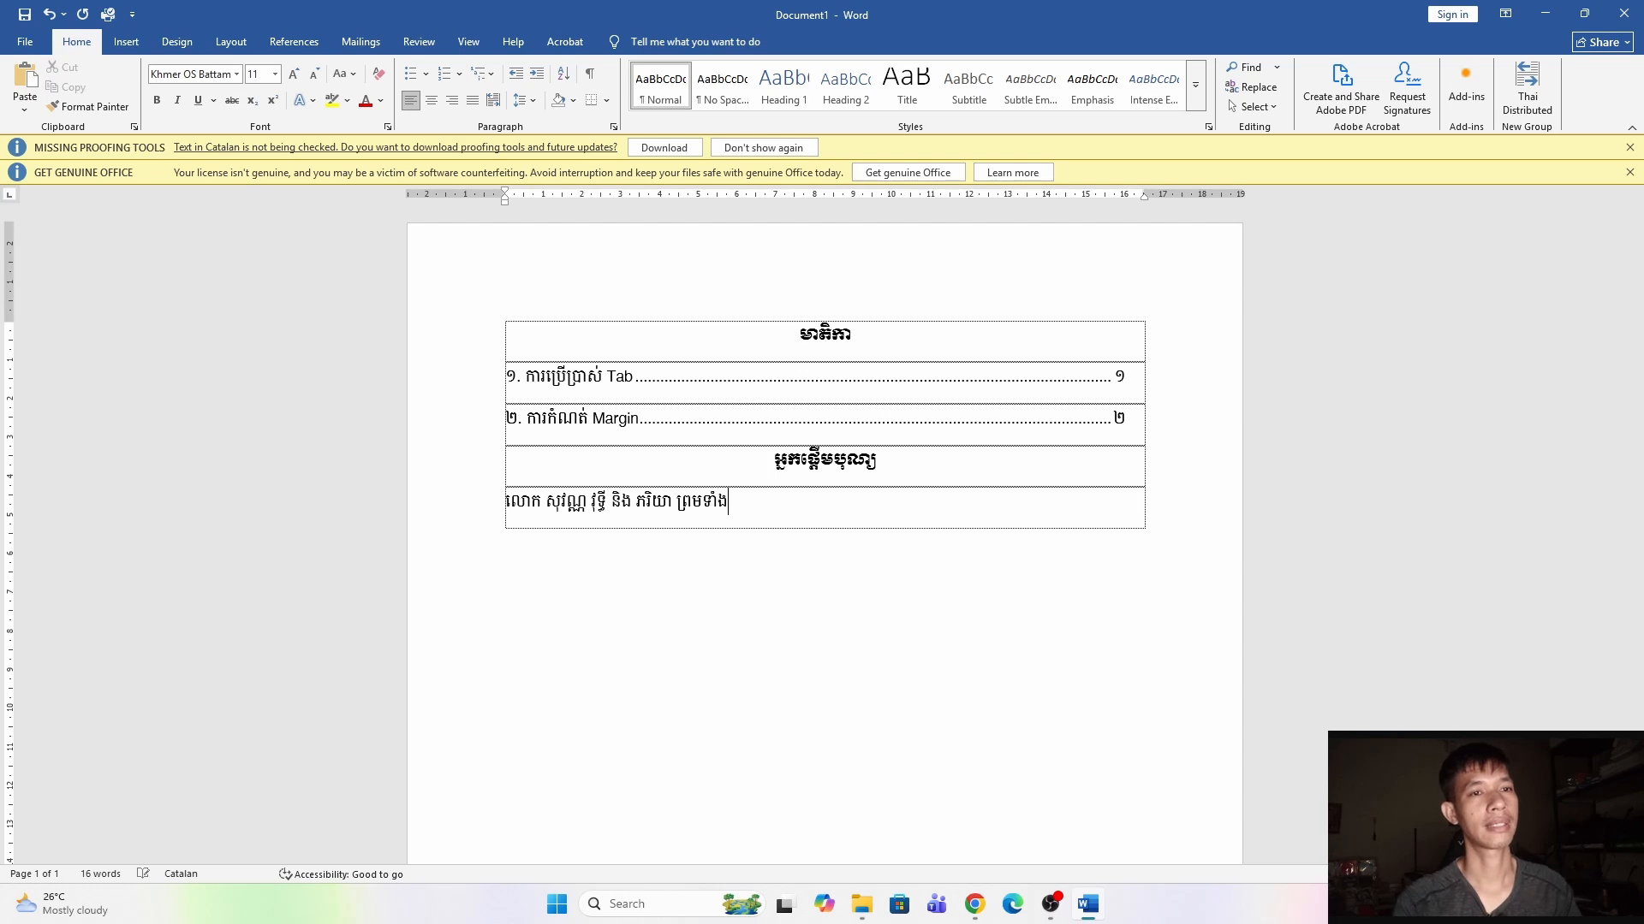
pyautogui.write('បុត្រ')
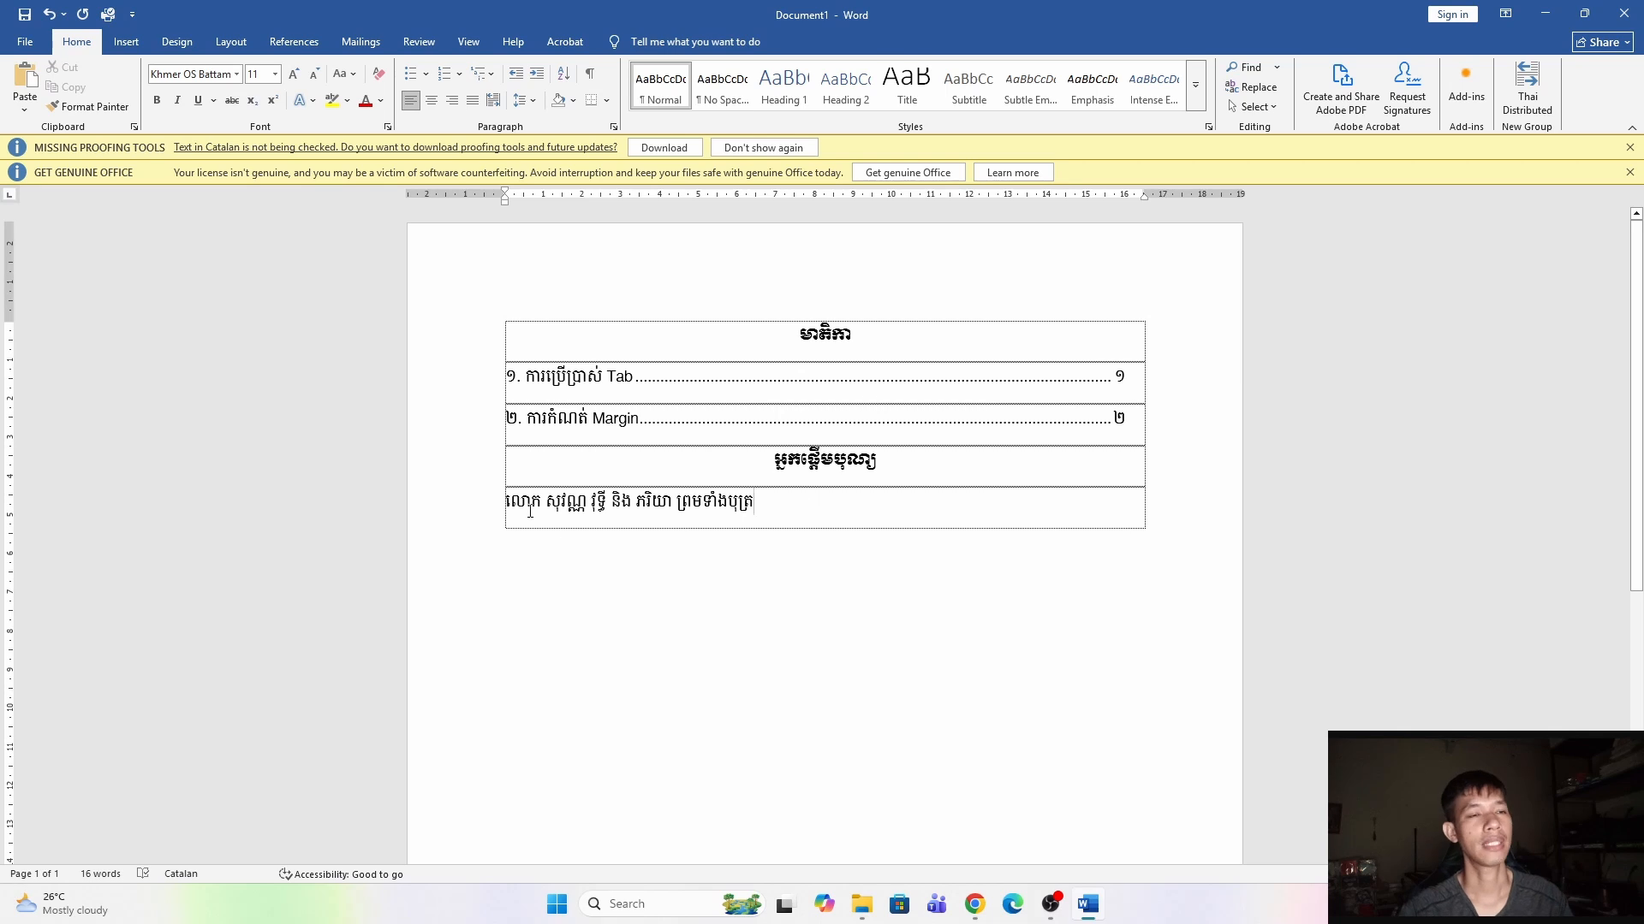
pyautogui.press('Tab')
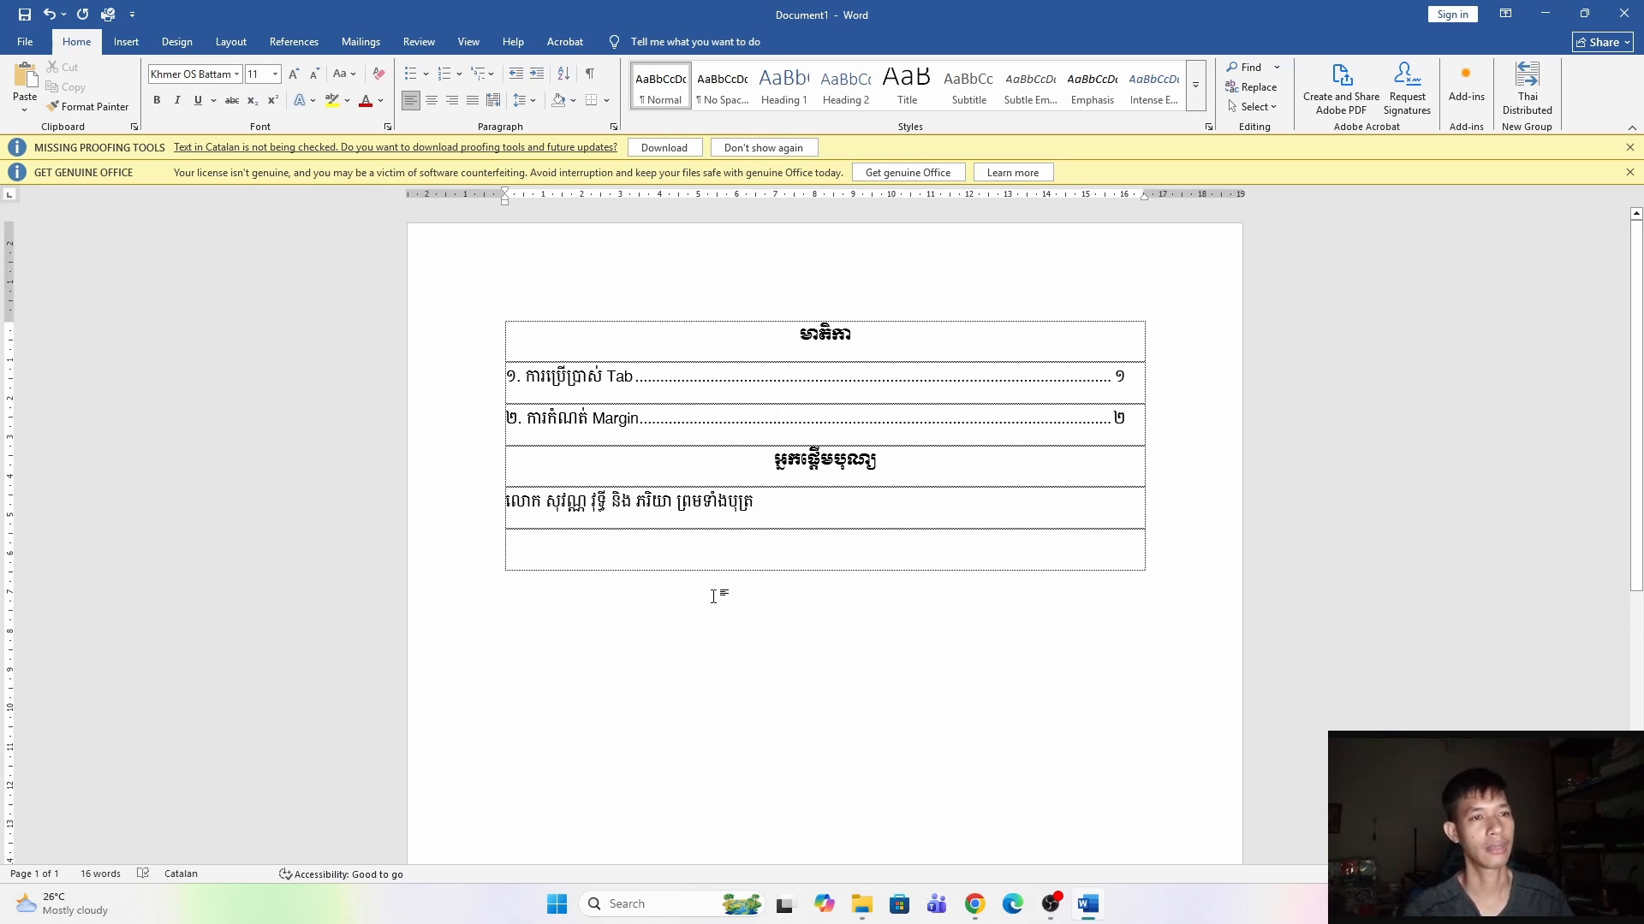
# Type the second donor's name followed by និង ភរិយា ព្រមកូនចៅ, and add a new row.
pyautogui.write('ល')
pyautogui.write('ោក')
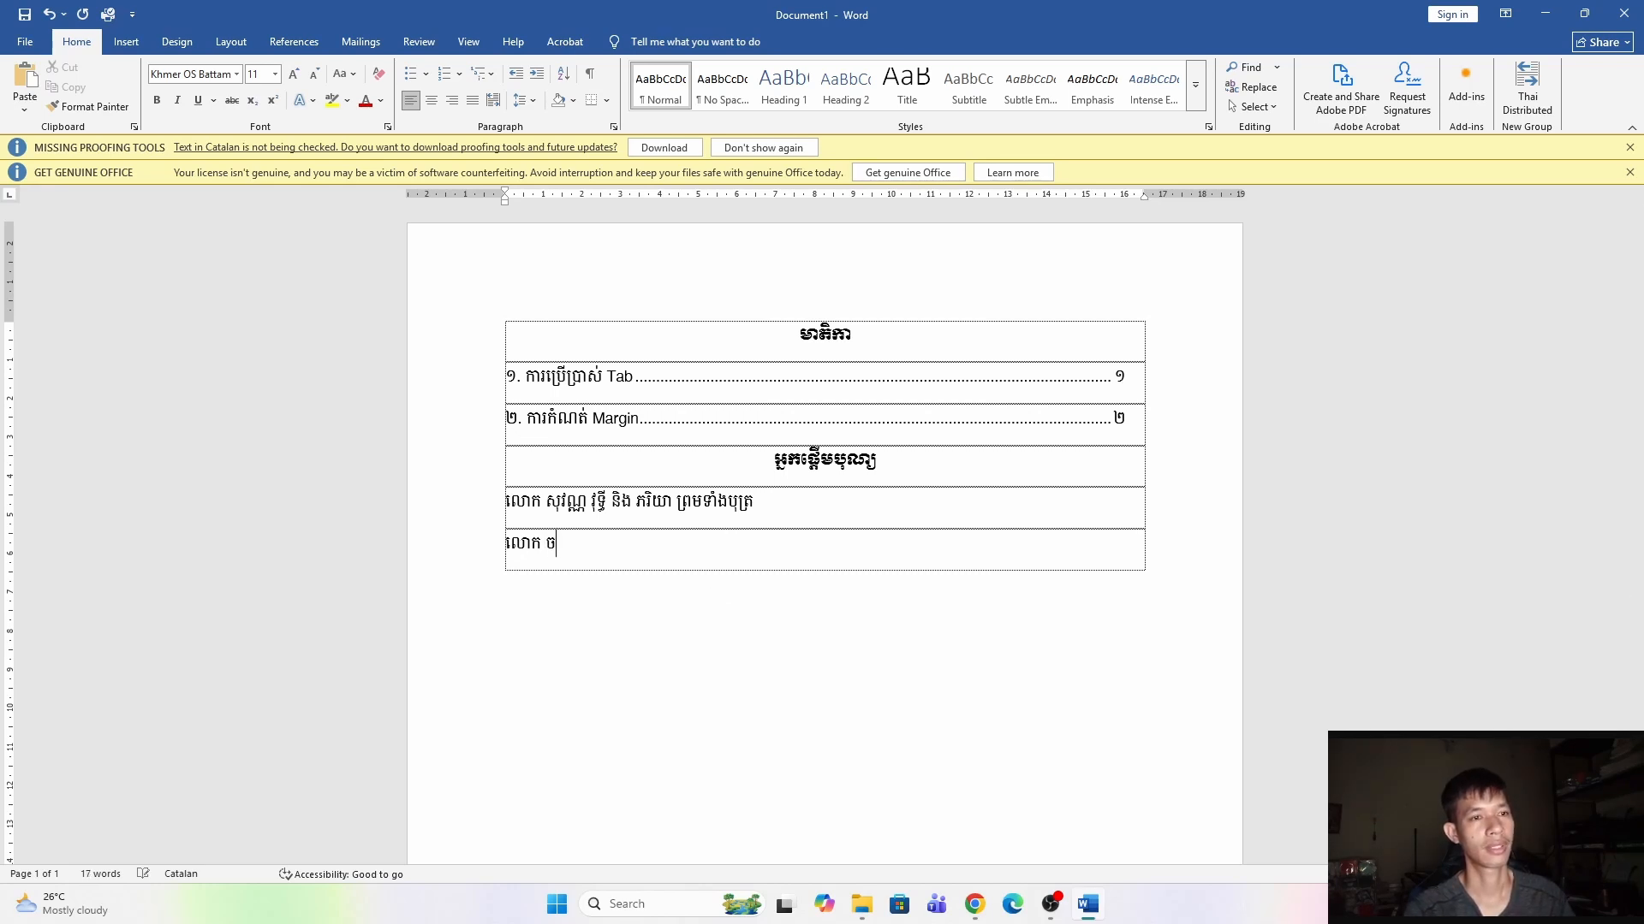
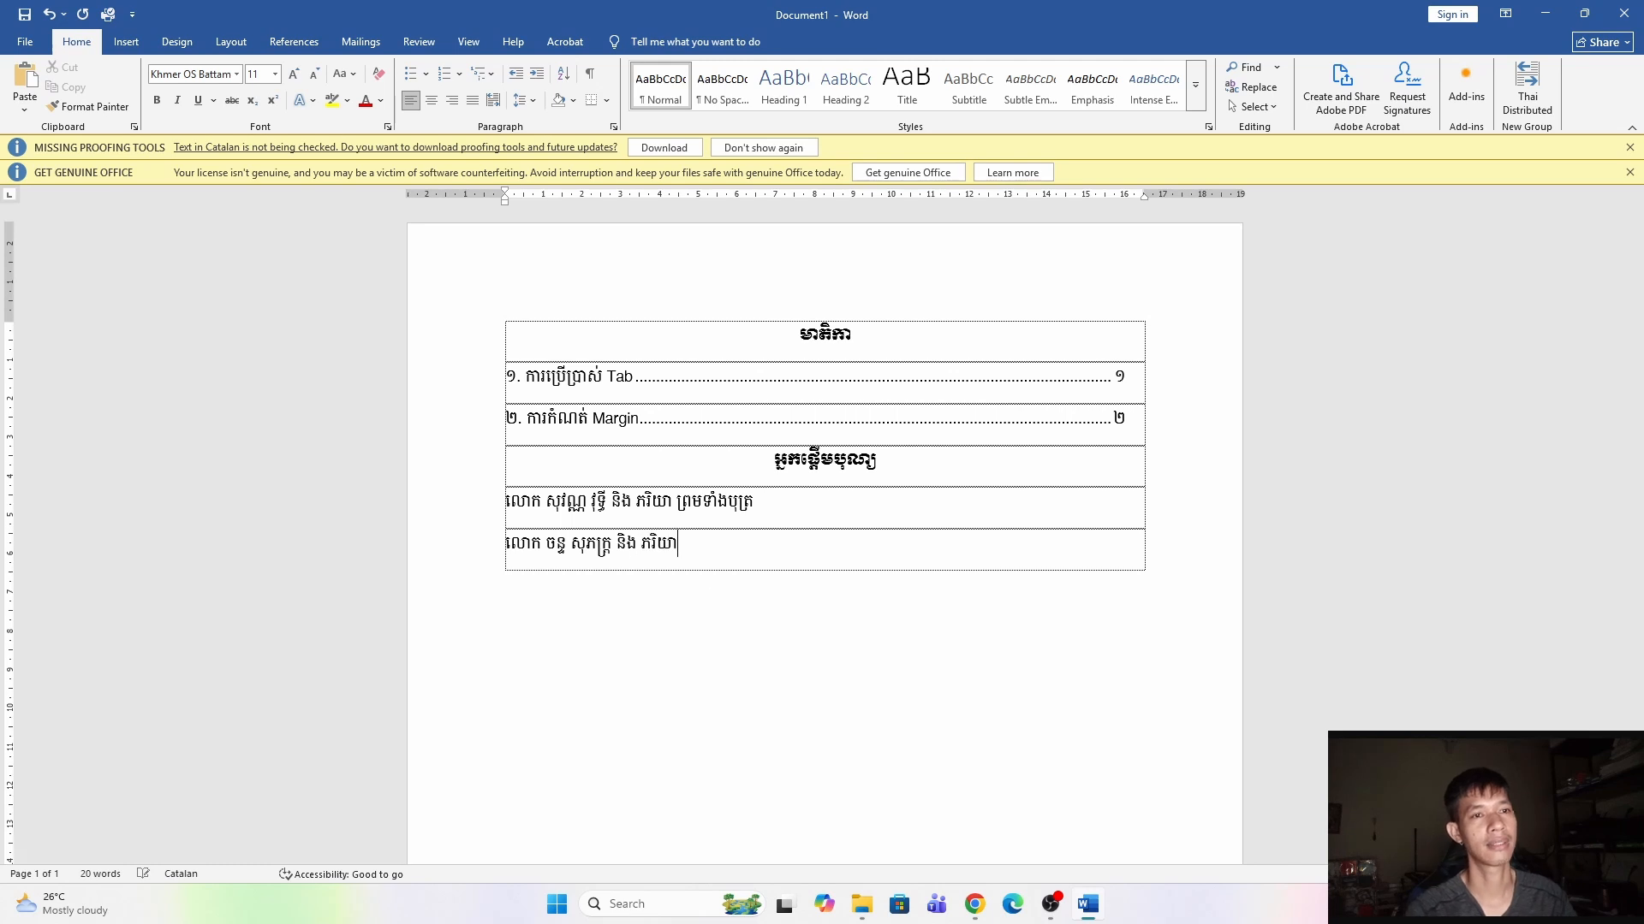
pyautogui.write(' ព្រម')
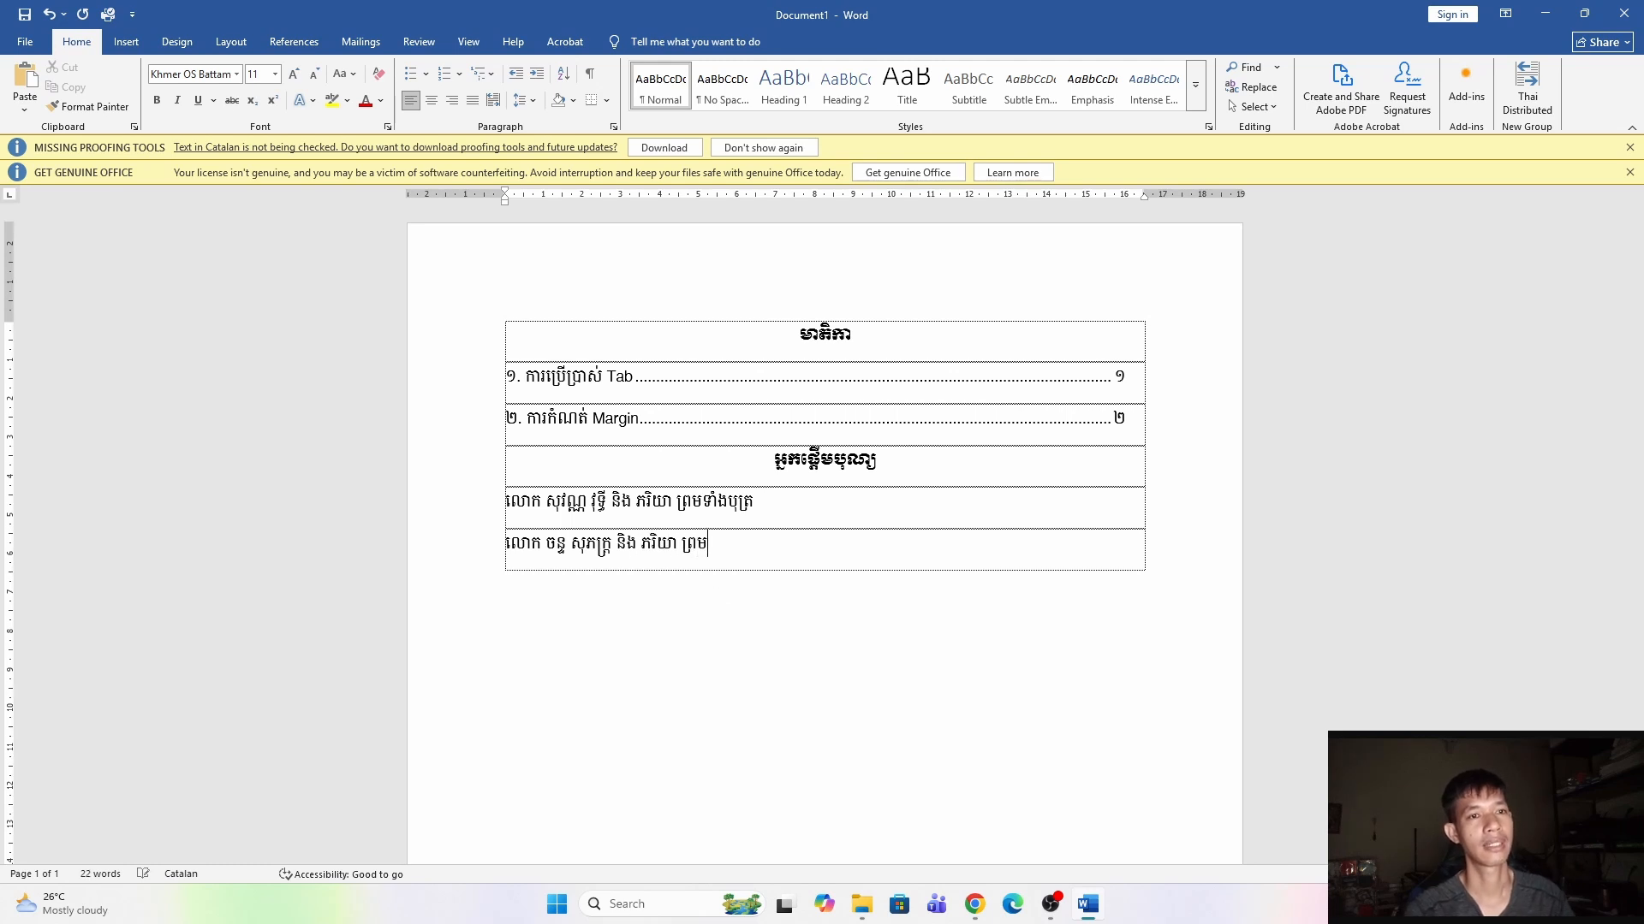
pyautogui.write('កូនចៅ')
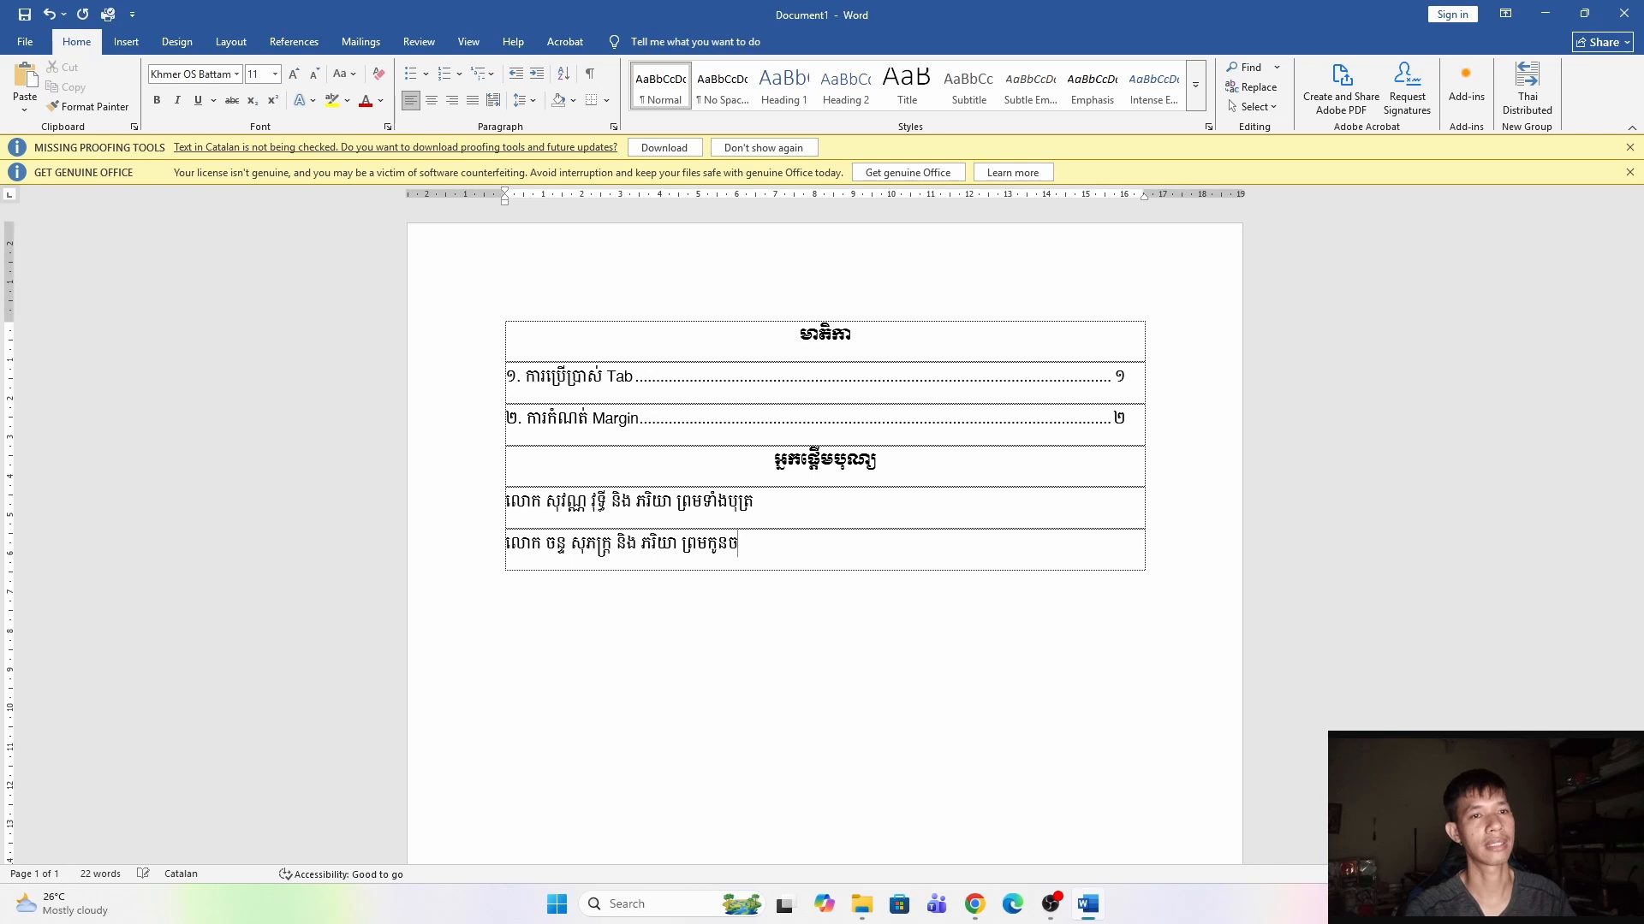
pyautogui.press('Tab')
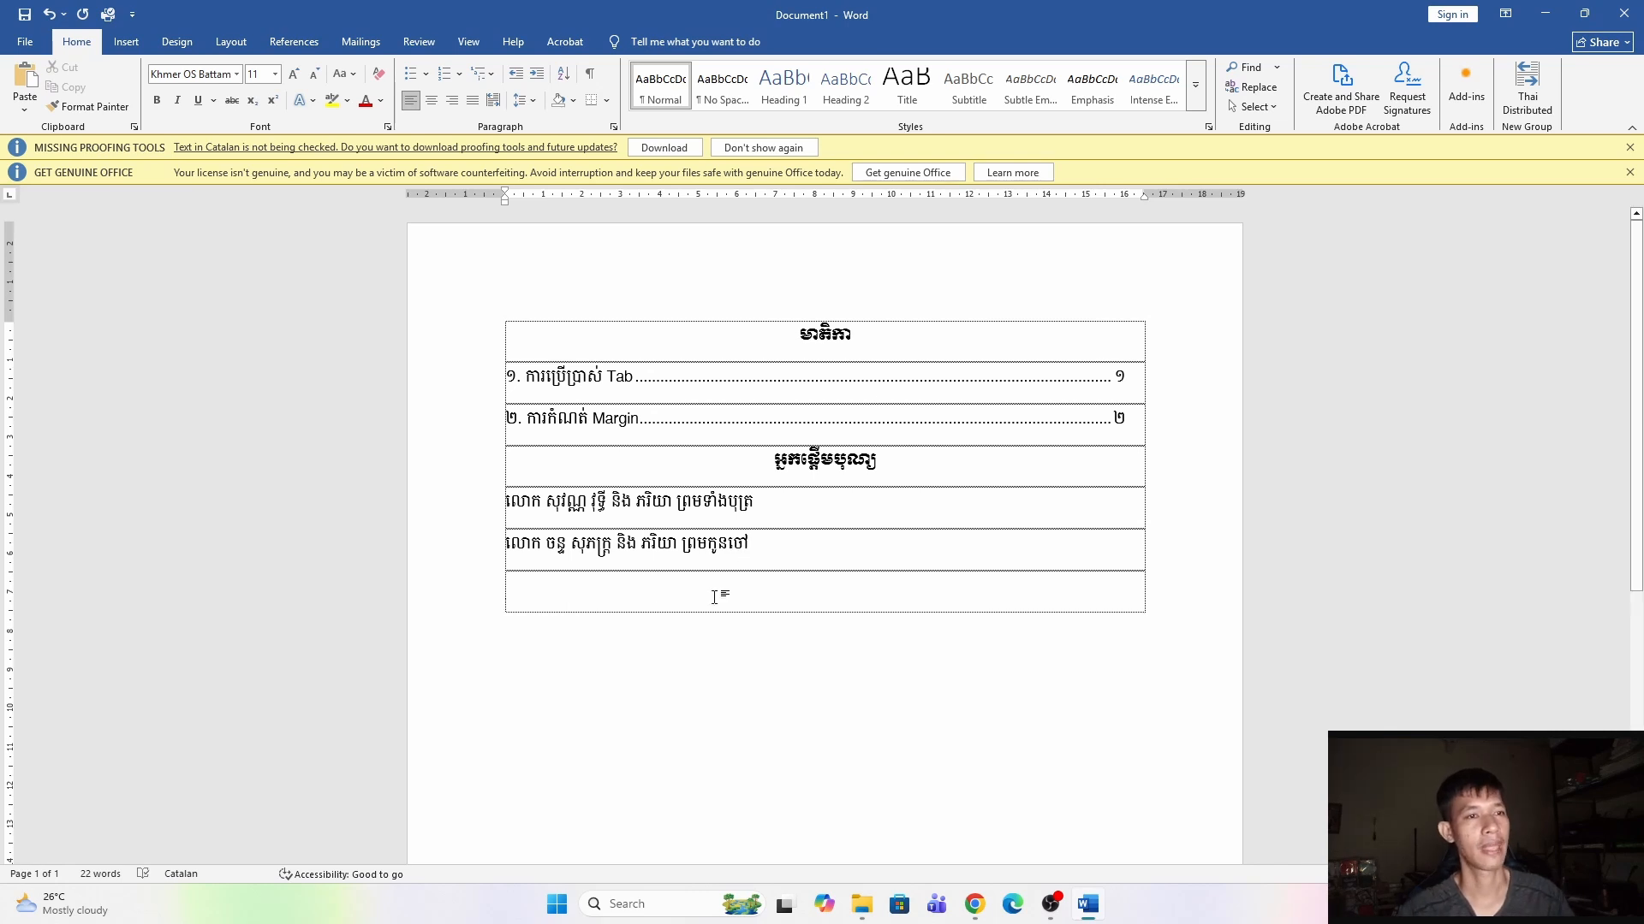
# Type លោកស្រី, the third donor's name and និង ស្វាមី ព្រមទាំងបុត្រ in the new row.
pyautogui.write('លោកស្រី ')
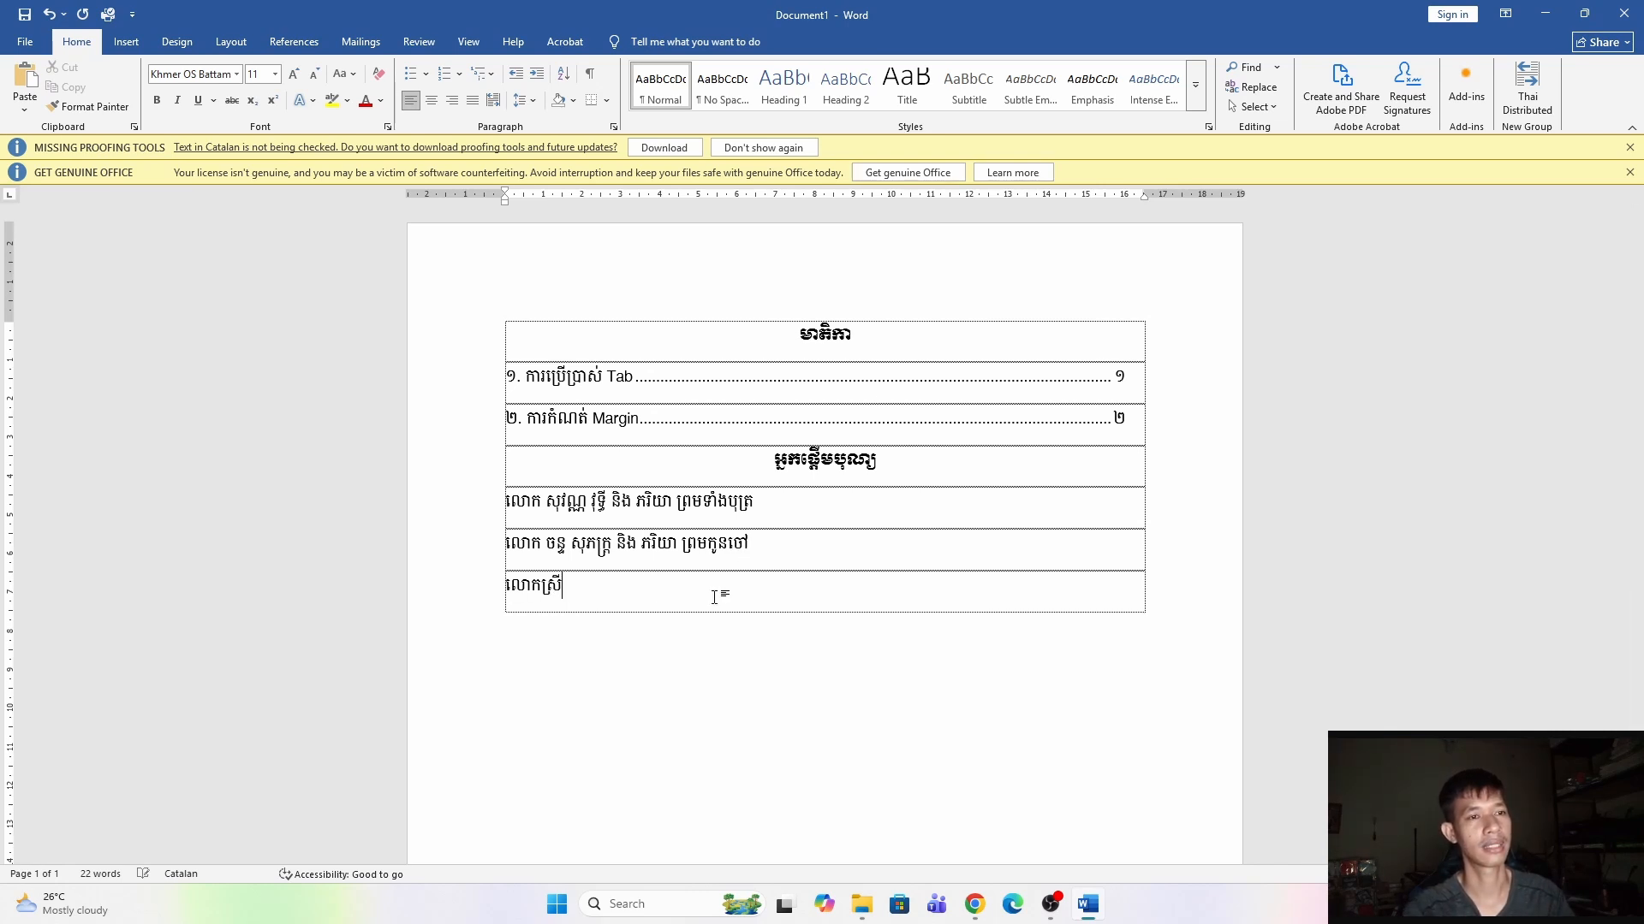
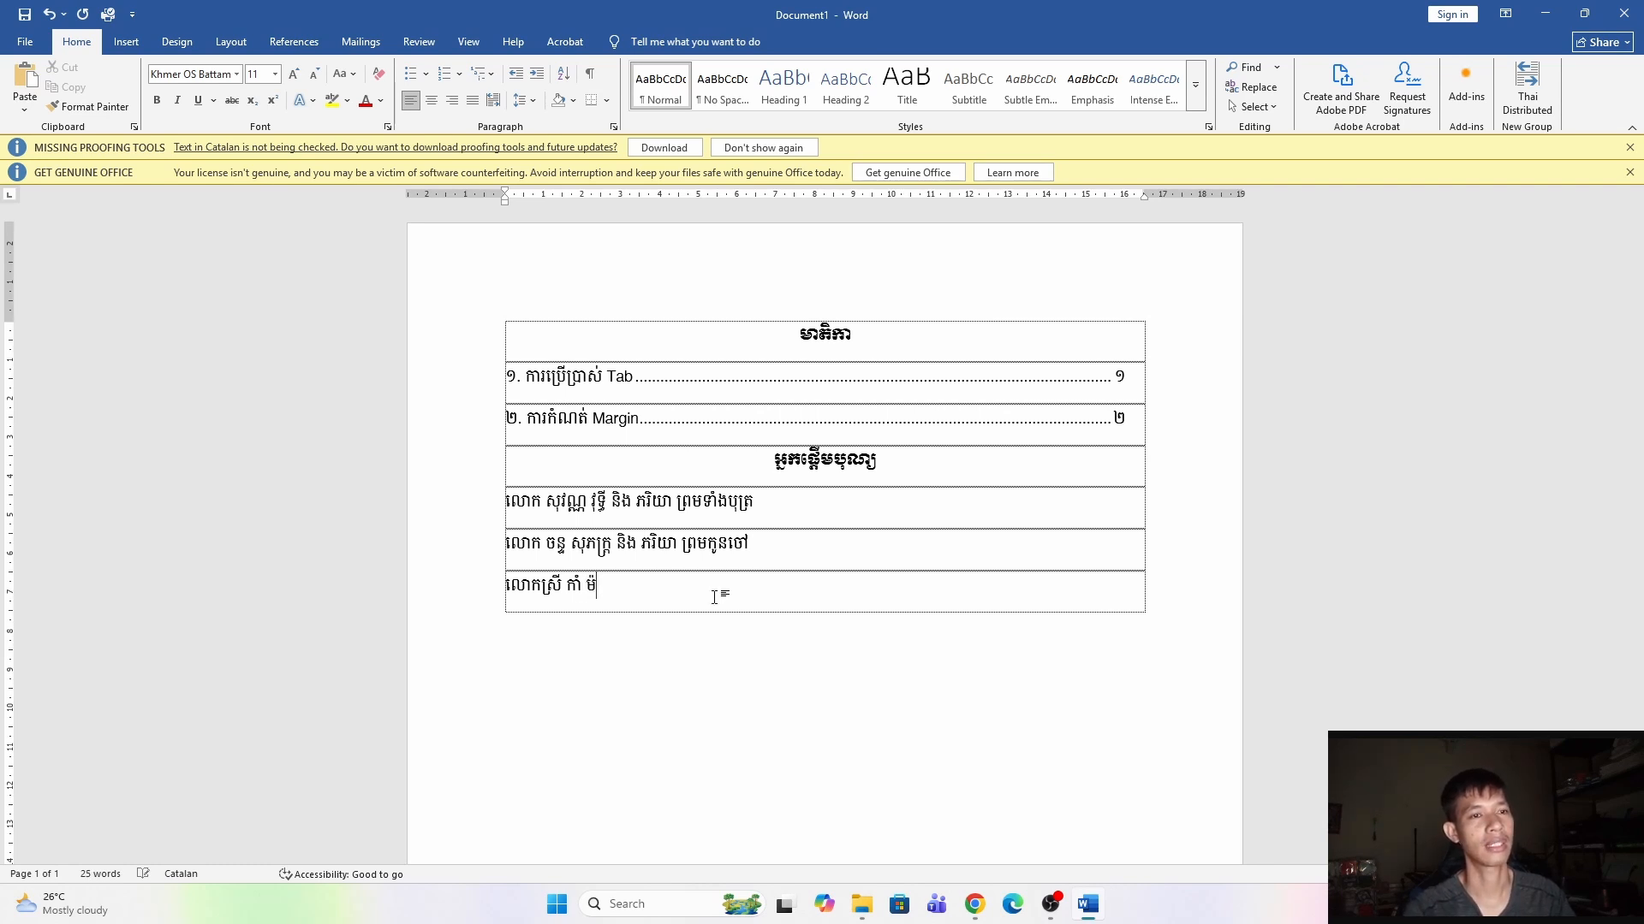
pyautogui.write('ី និង')
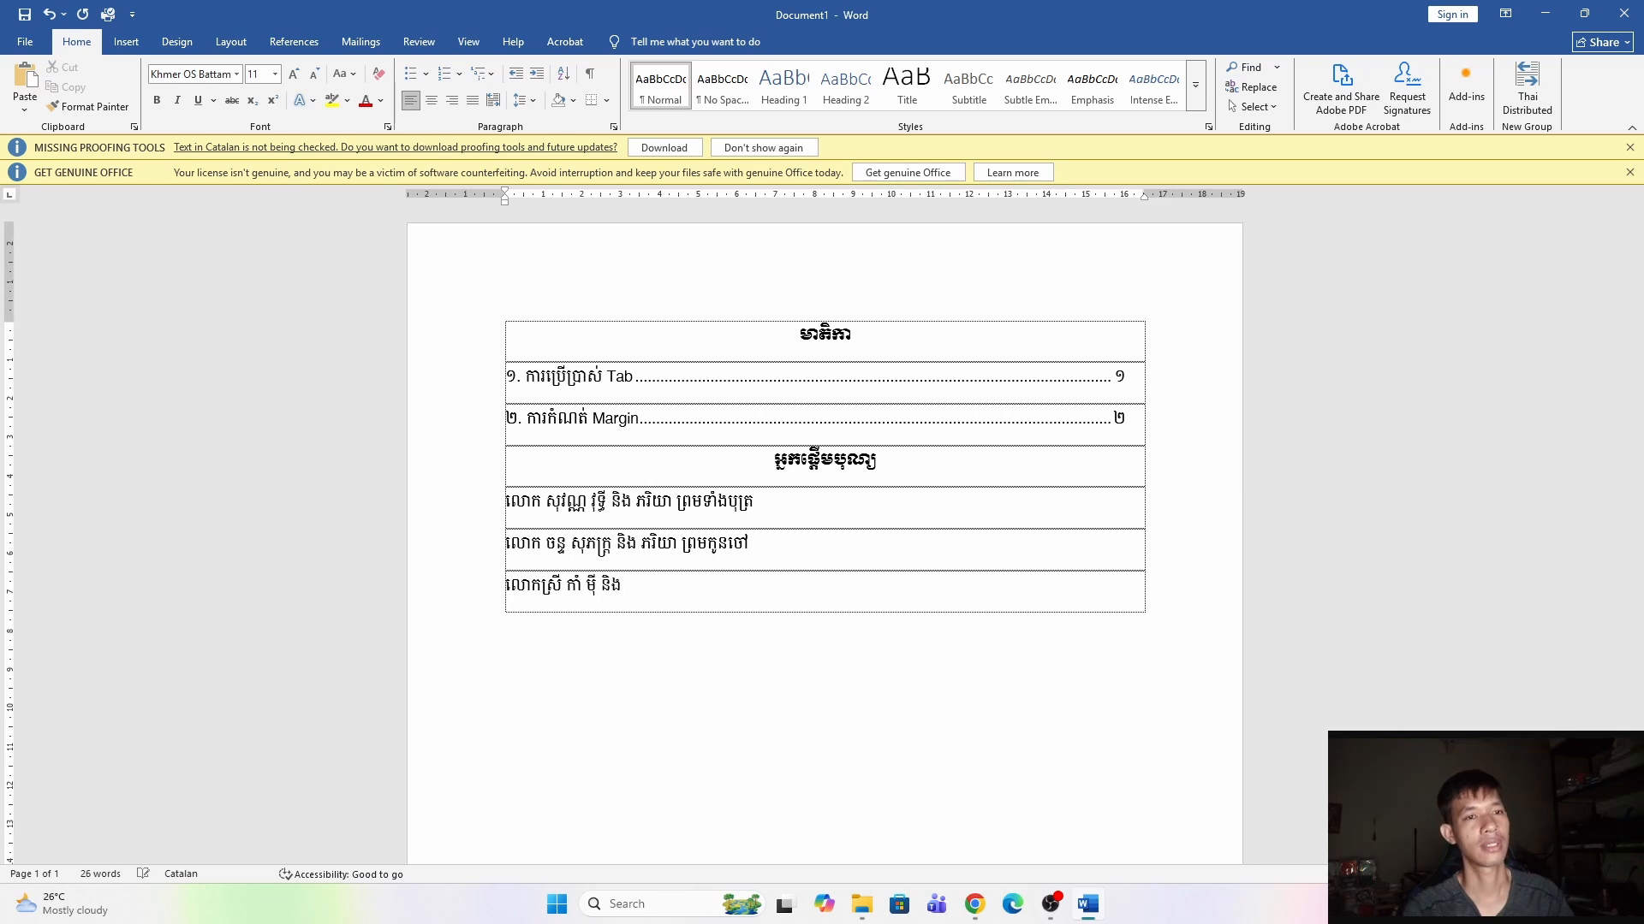
pyautogui.write(' ស្វាមី')
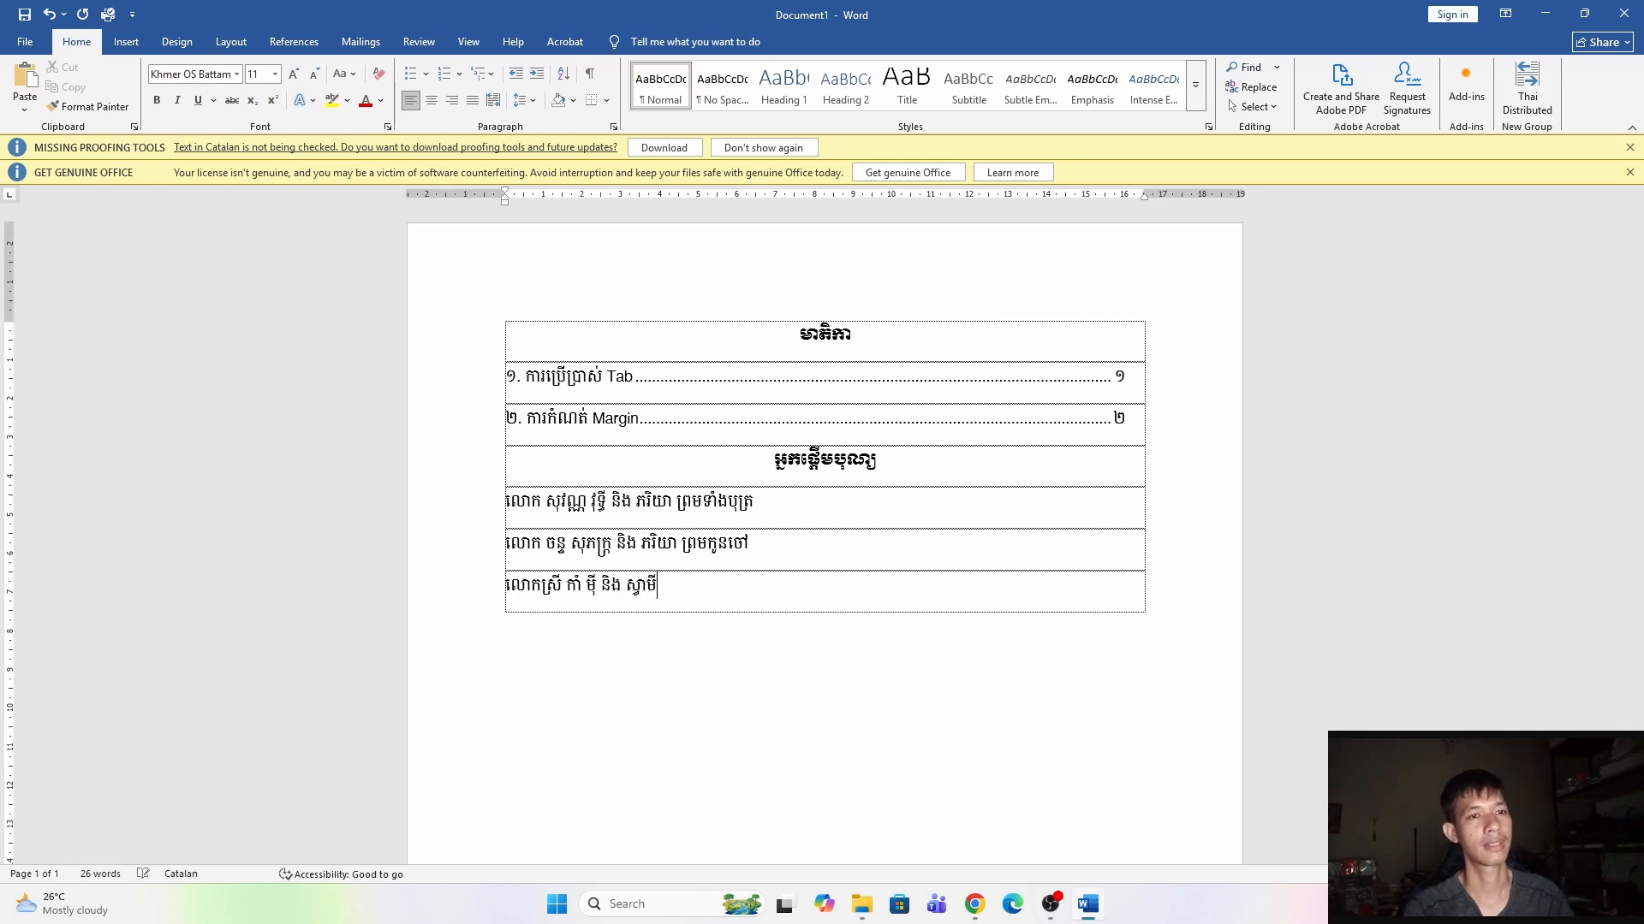
pyautogui.write(' ព្រមទាំងបុត្រ')
# Separate the title, name and relation parts of the three donor rows with tabs.
pyautogui.moveTo(498, 495); pyautogui.dragTo(739, 591)
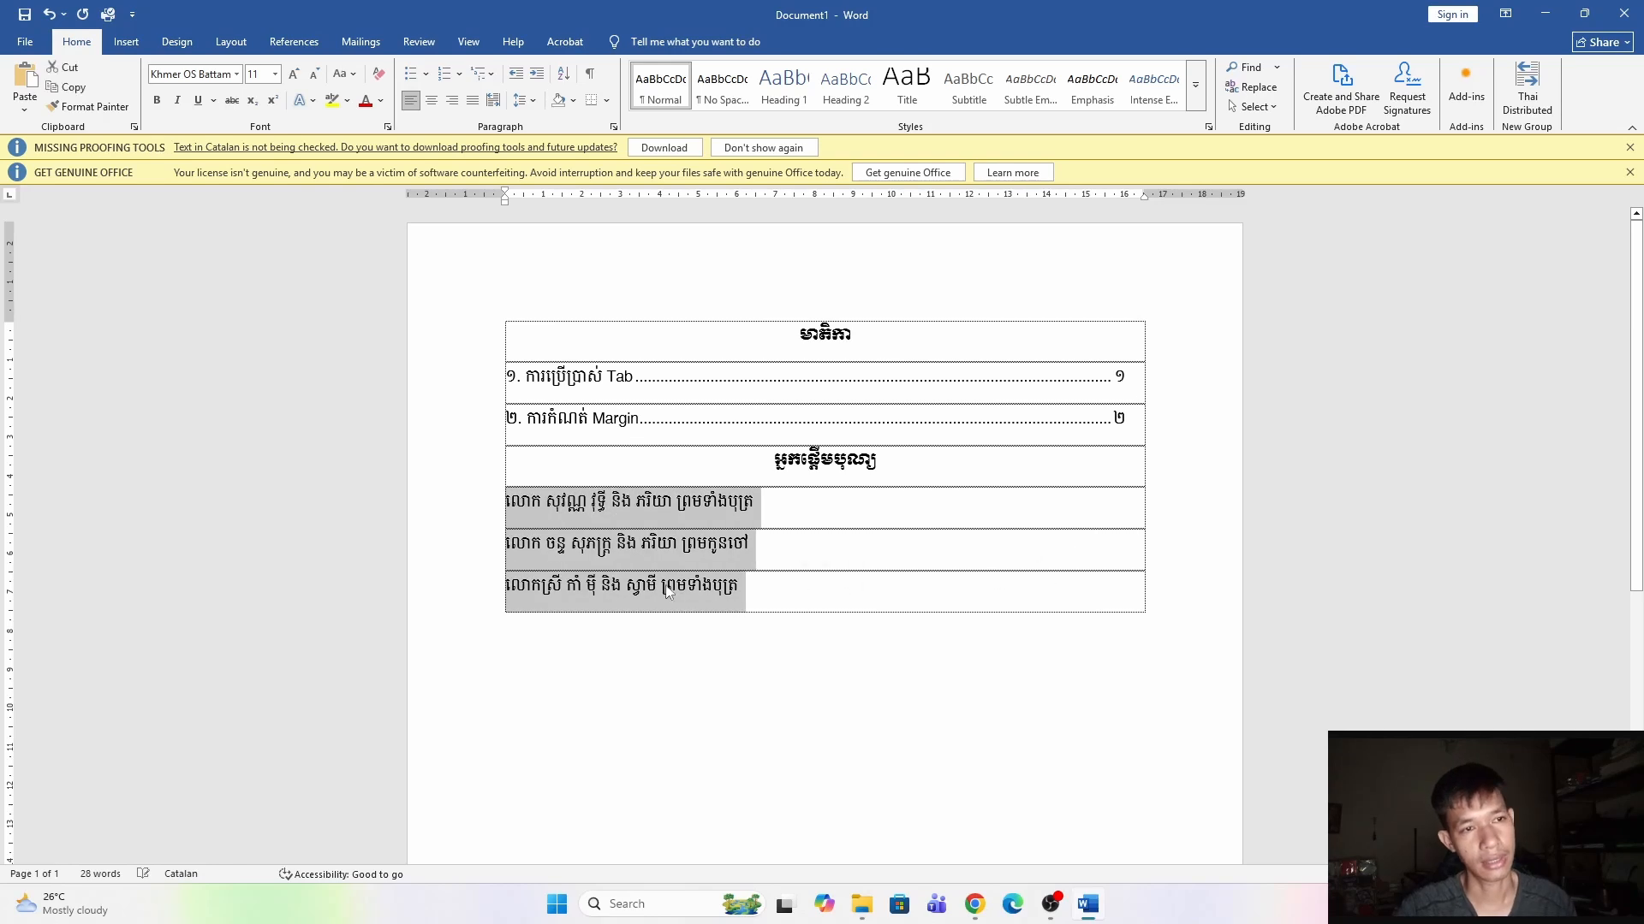
pyautogui.click(549, 507)
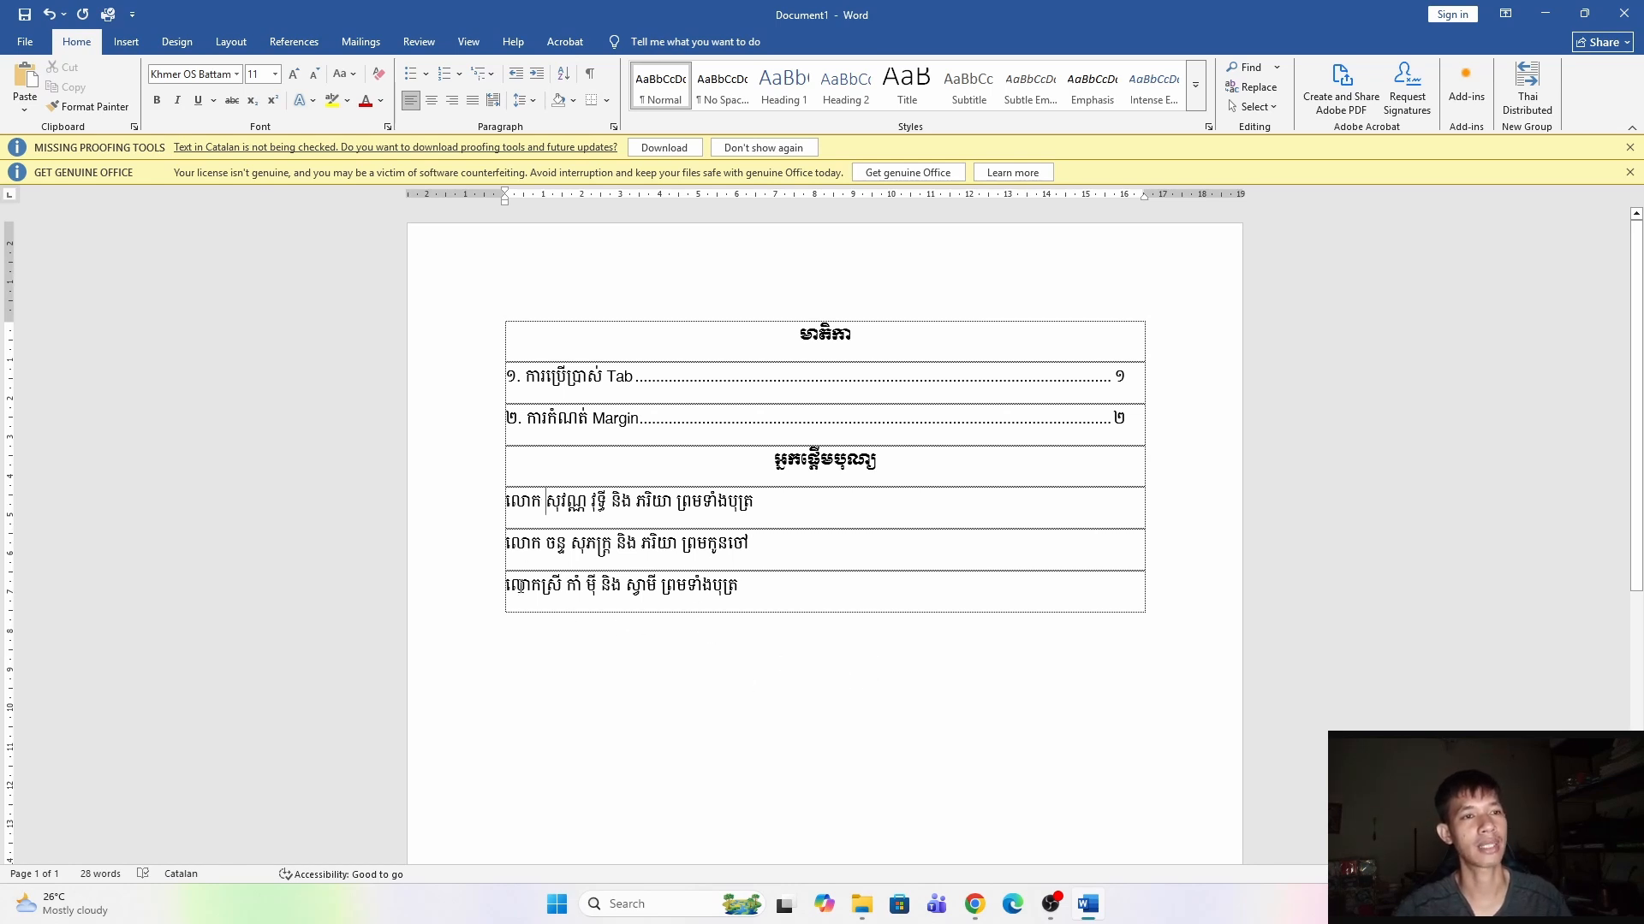
pyautogui.click(771, 598)
pyautogui.scroll(-3, 785, 587)
pyautogui.scroll(3, 785, 587)
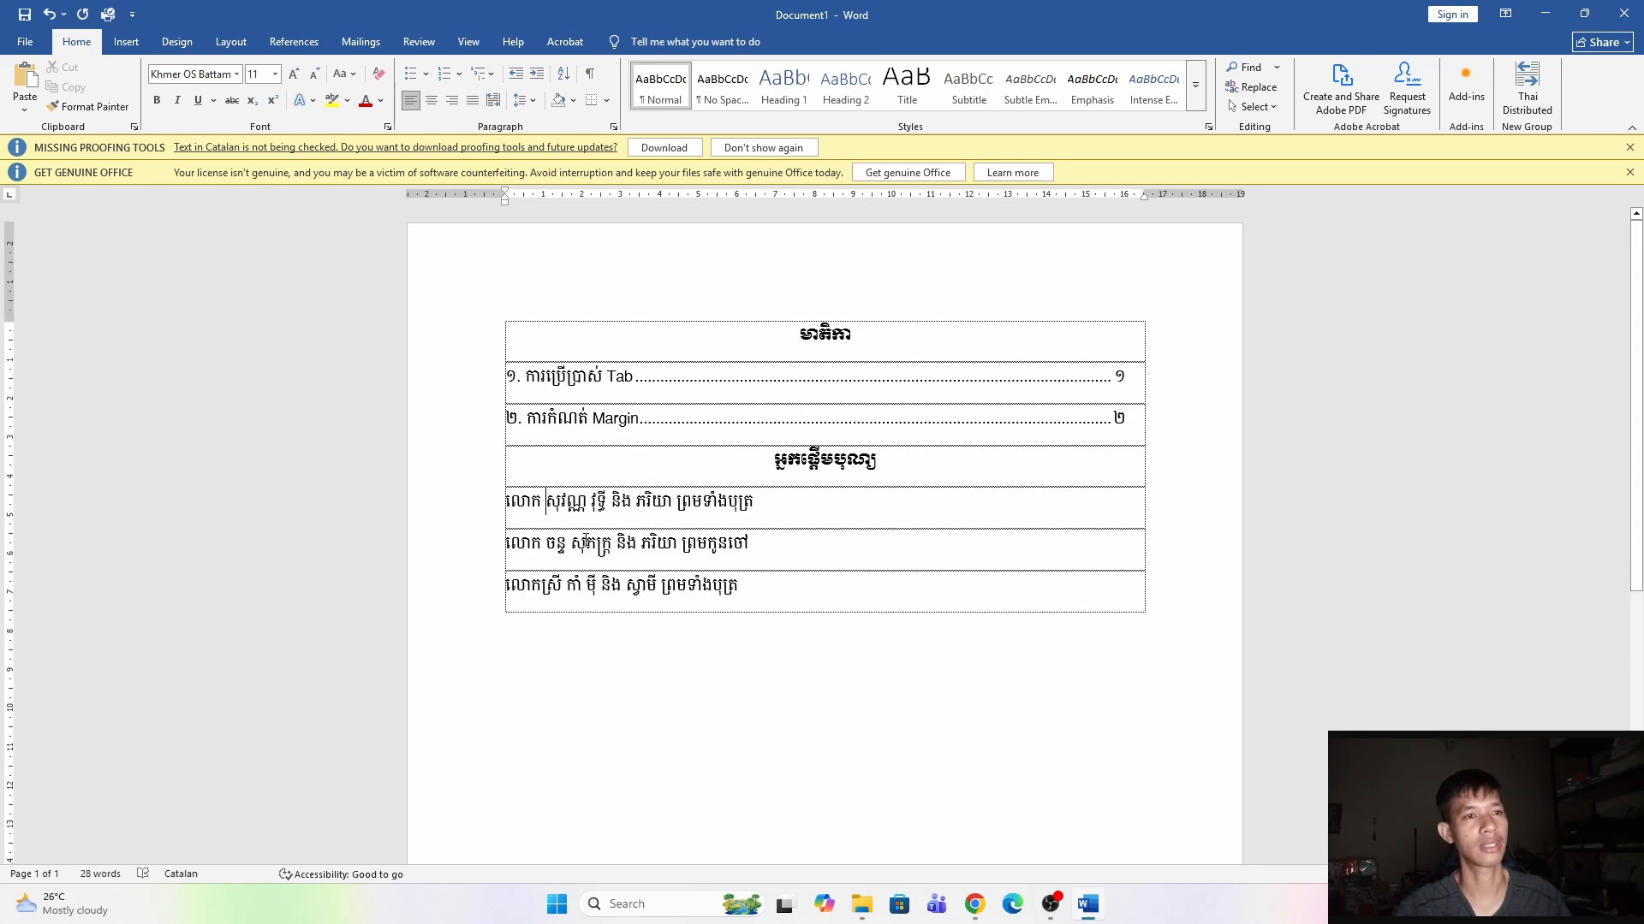
pyautogui.click(565, 589)
pyautogui.click(641, 505)
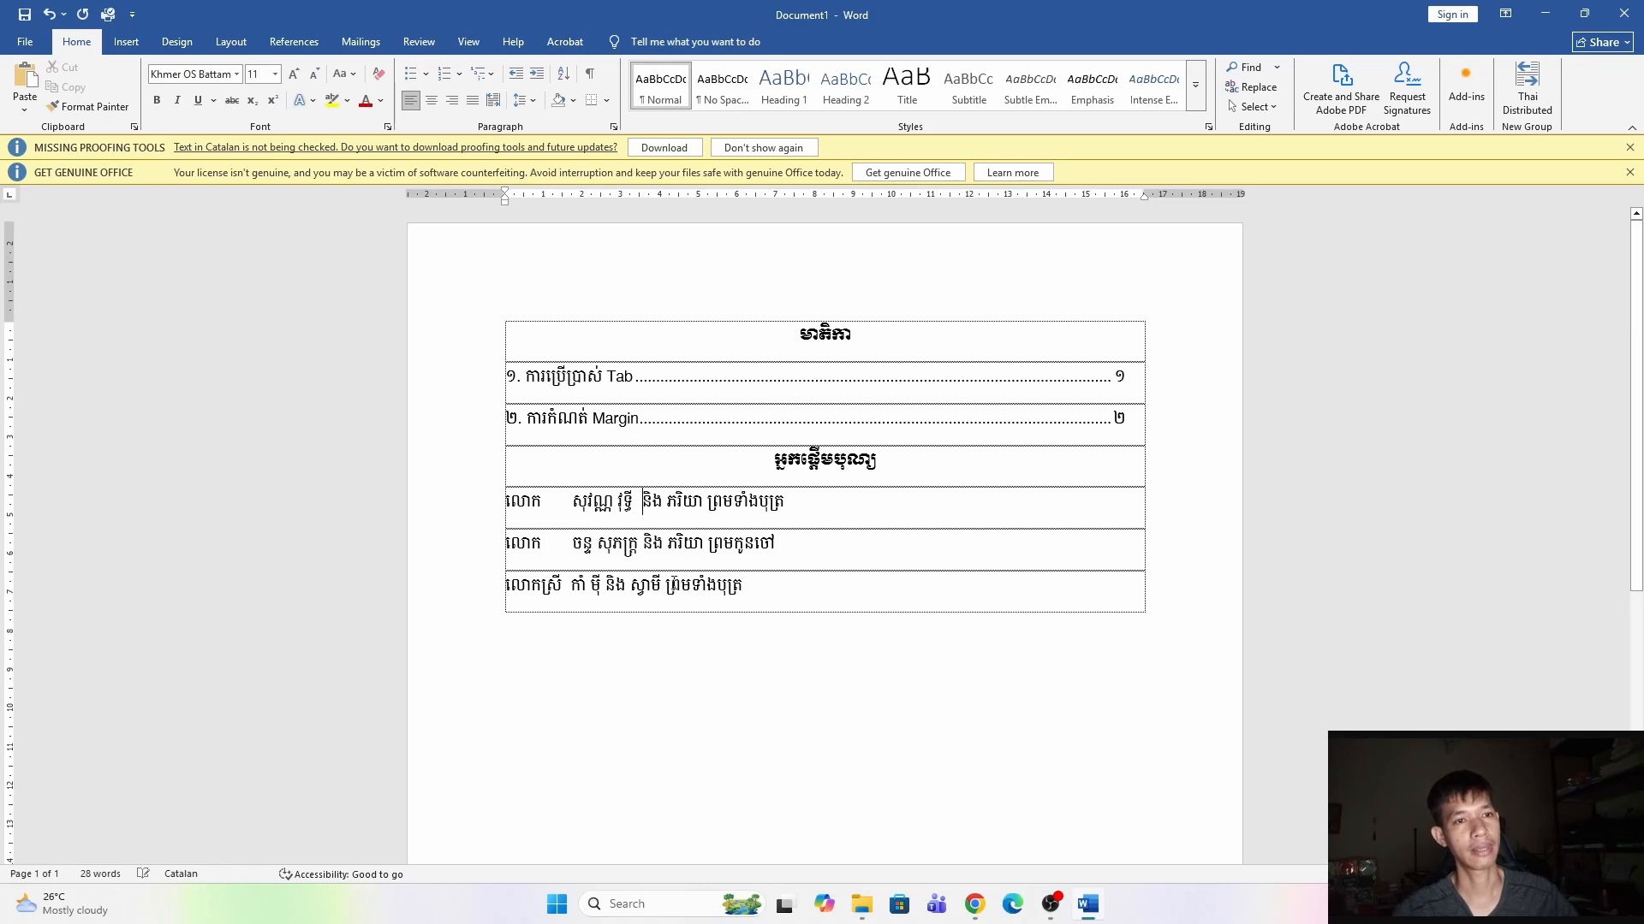
pyautogui.click(633, 588)
pyautogui.click(685, 585)
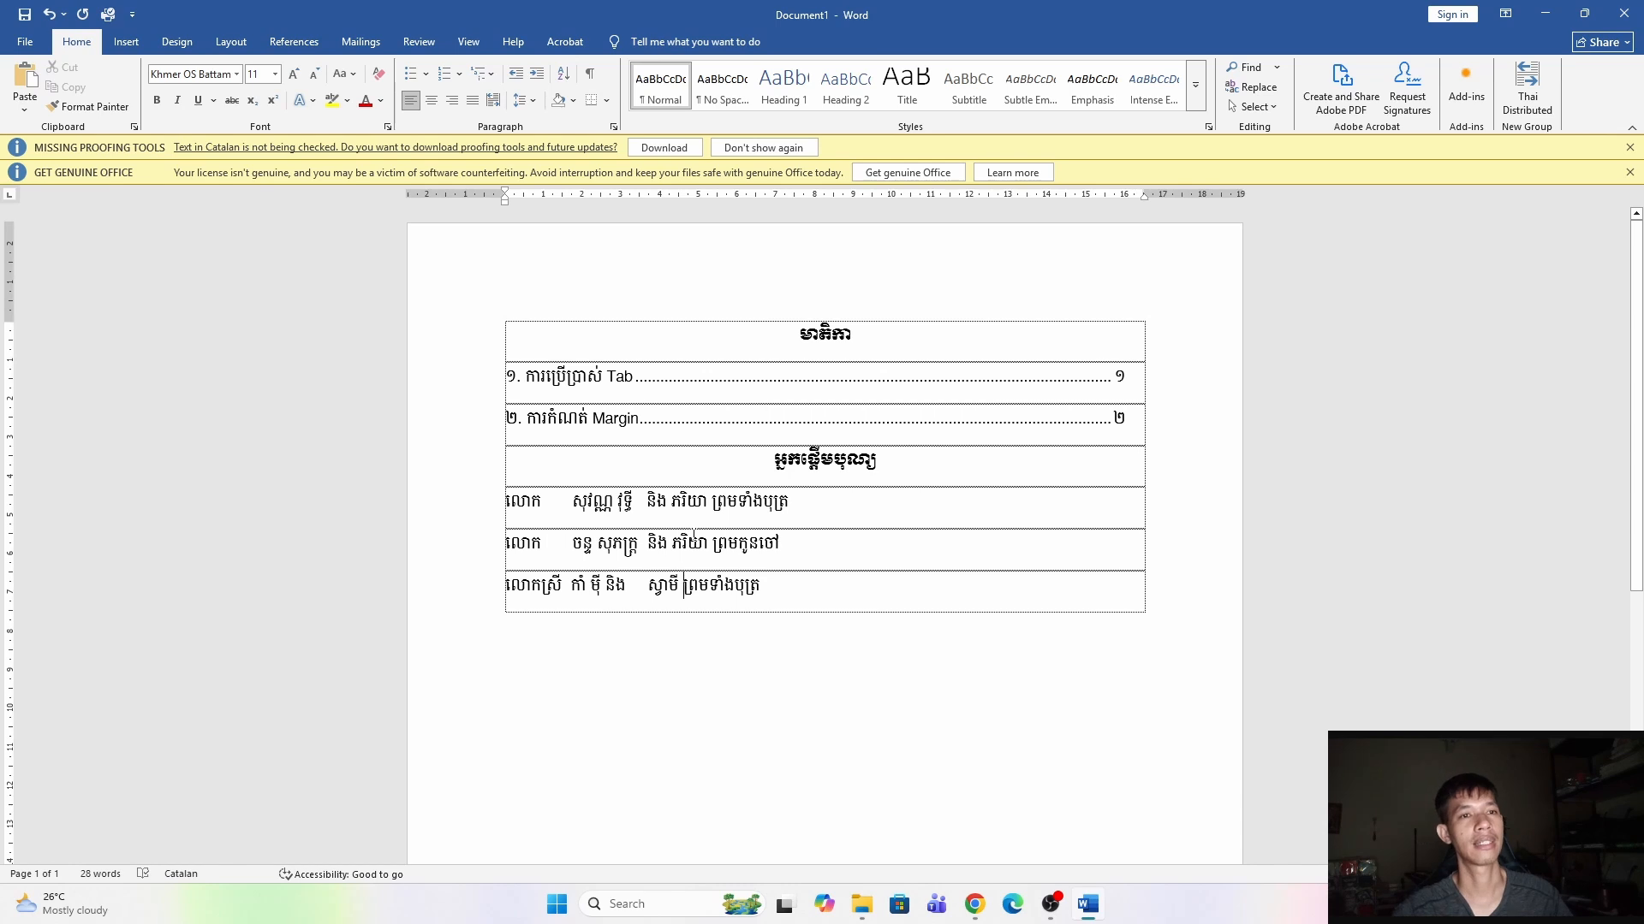
pyautogui.click(648, 589)
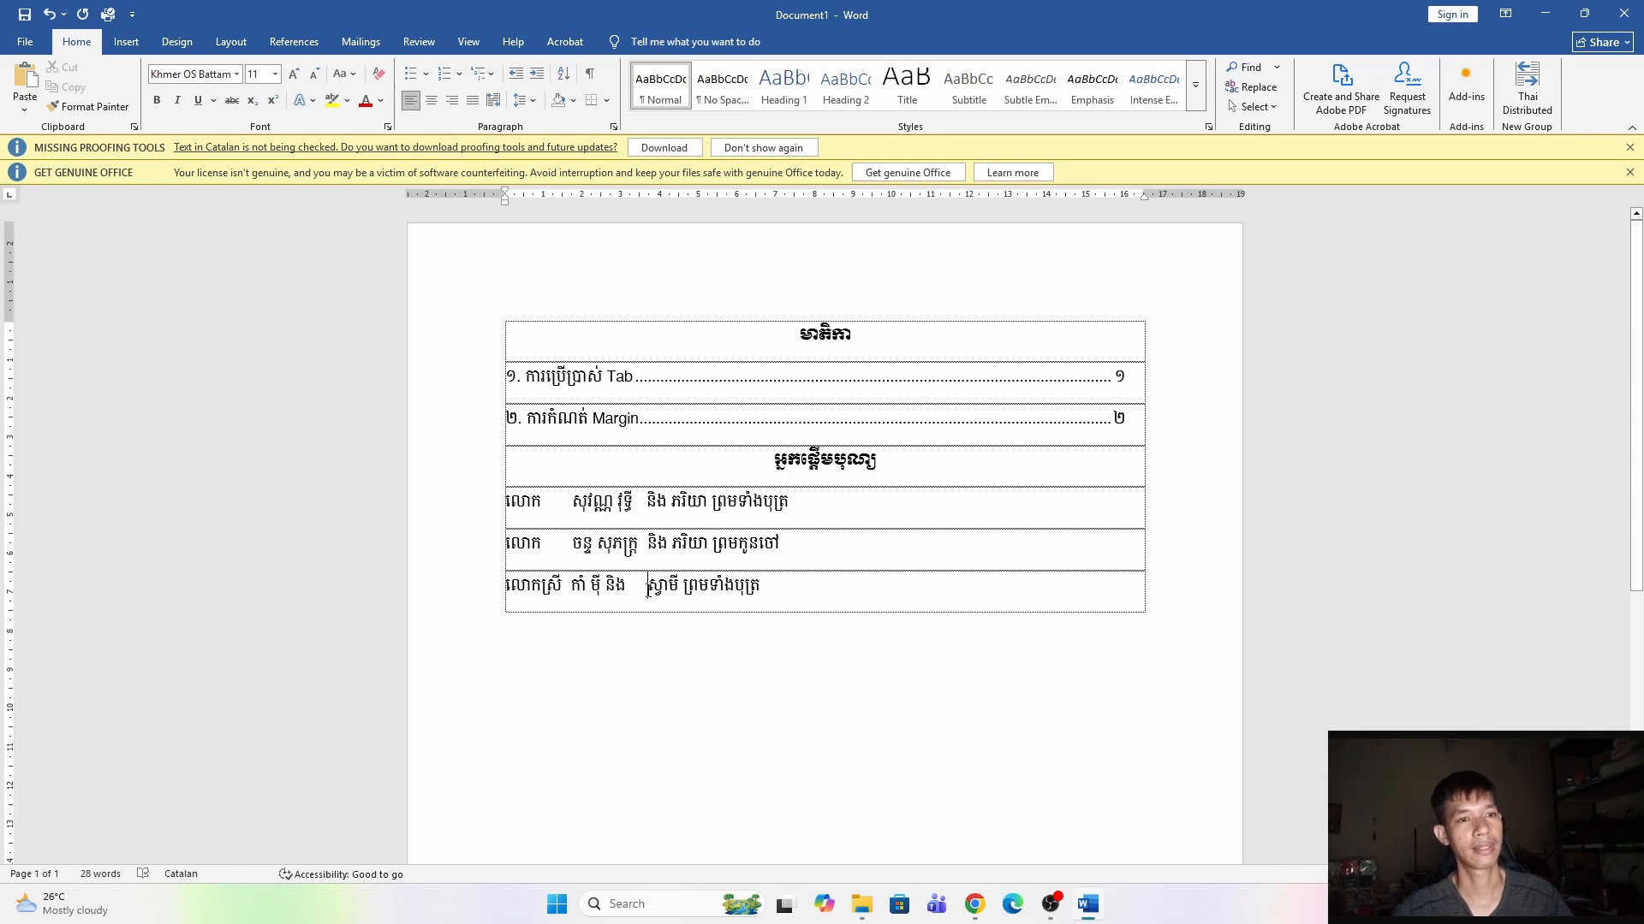
pyautogui.press('BackSpace')
pyautogui.press('BackSpace')
pyautogui.press('BackSpace')
pyautogui.press('BackSpace')
pyautogui.hotkey('ctrl', 'Left')
pyautogui.hotkey('ctrl', 'Right')
pyautogui.hotkey('ctrl', 'Right')
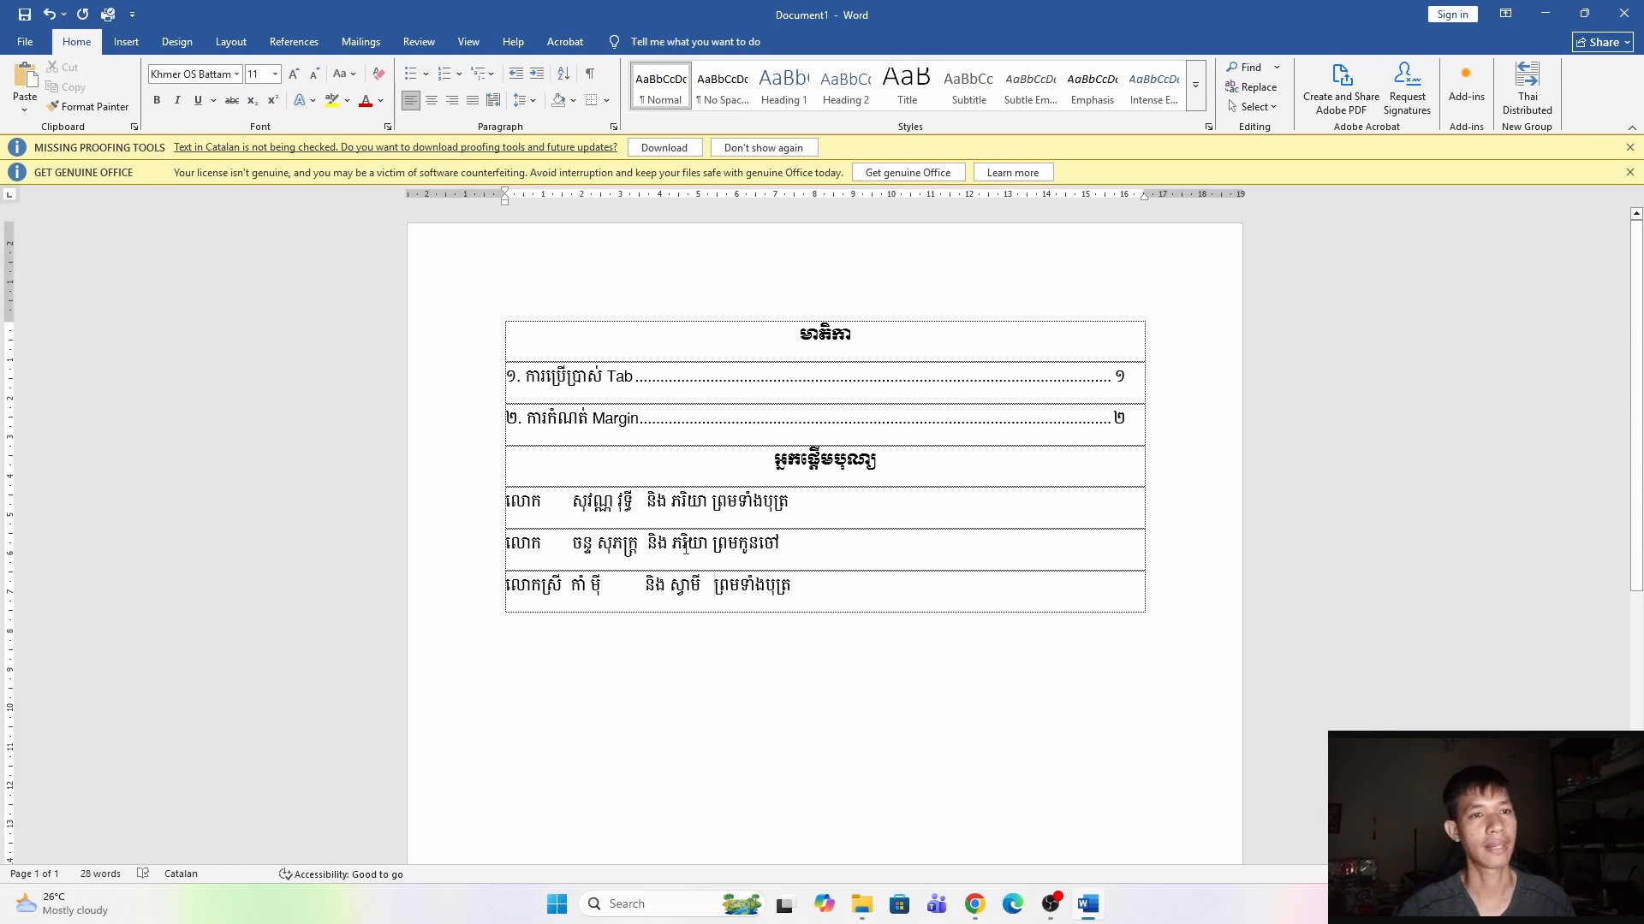
# Add a tab stop at about 3 cm for the selected donor rows and append an empty row to the table.
pyautogui.moveTo(506, 501); pyautogui.dragTo(795, 599)
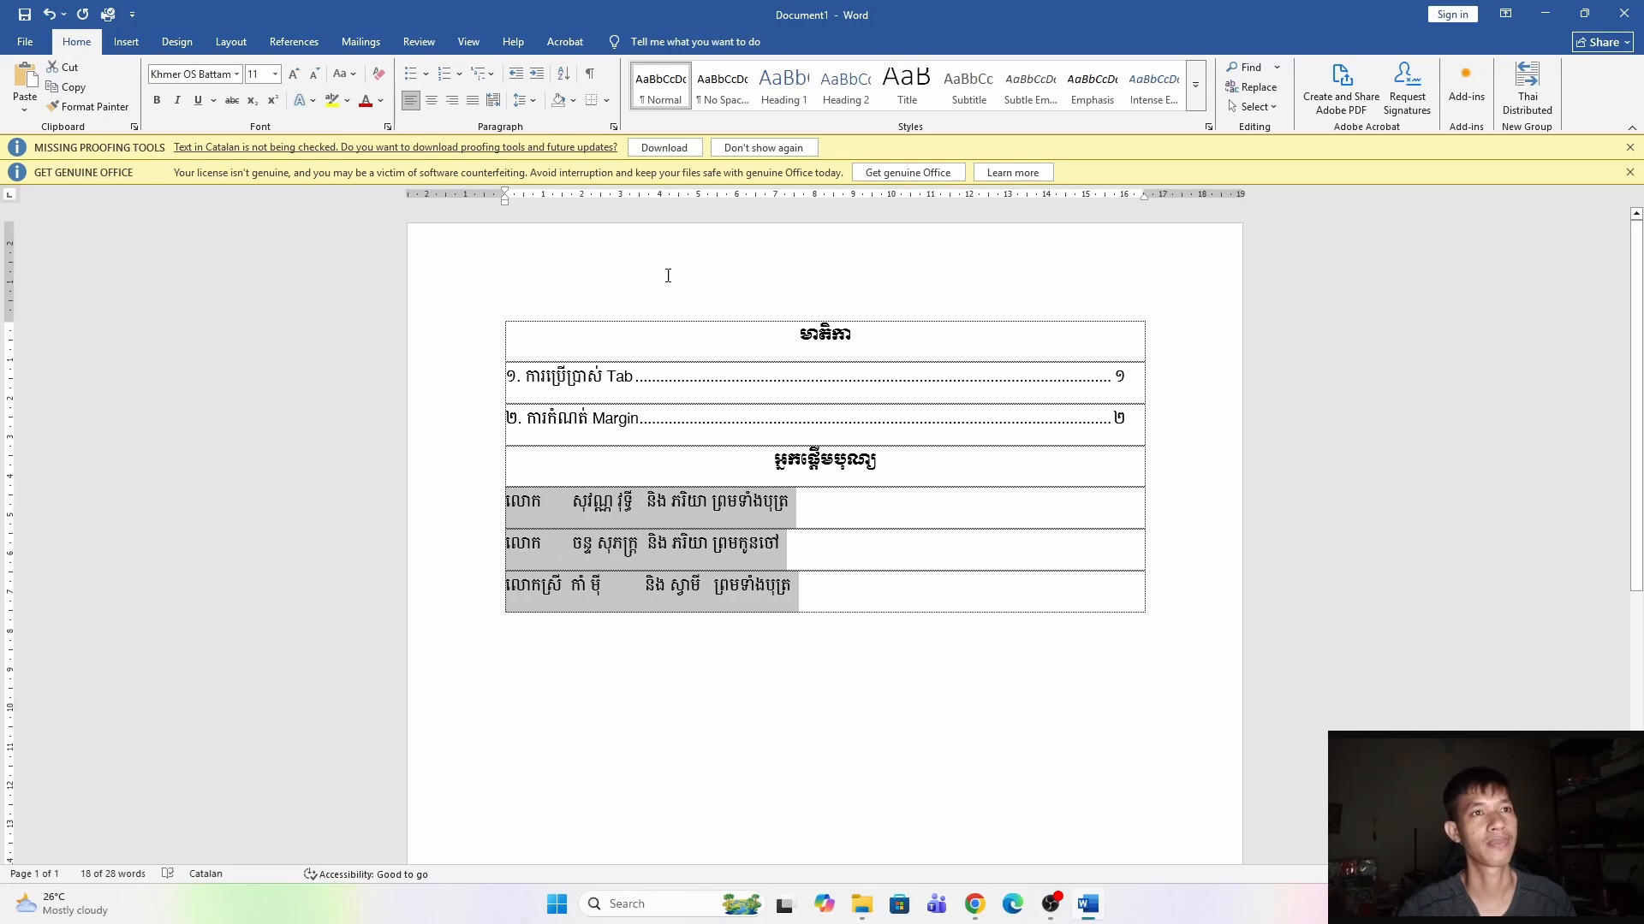
pyautogui.click(690, 196)
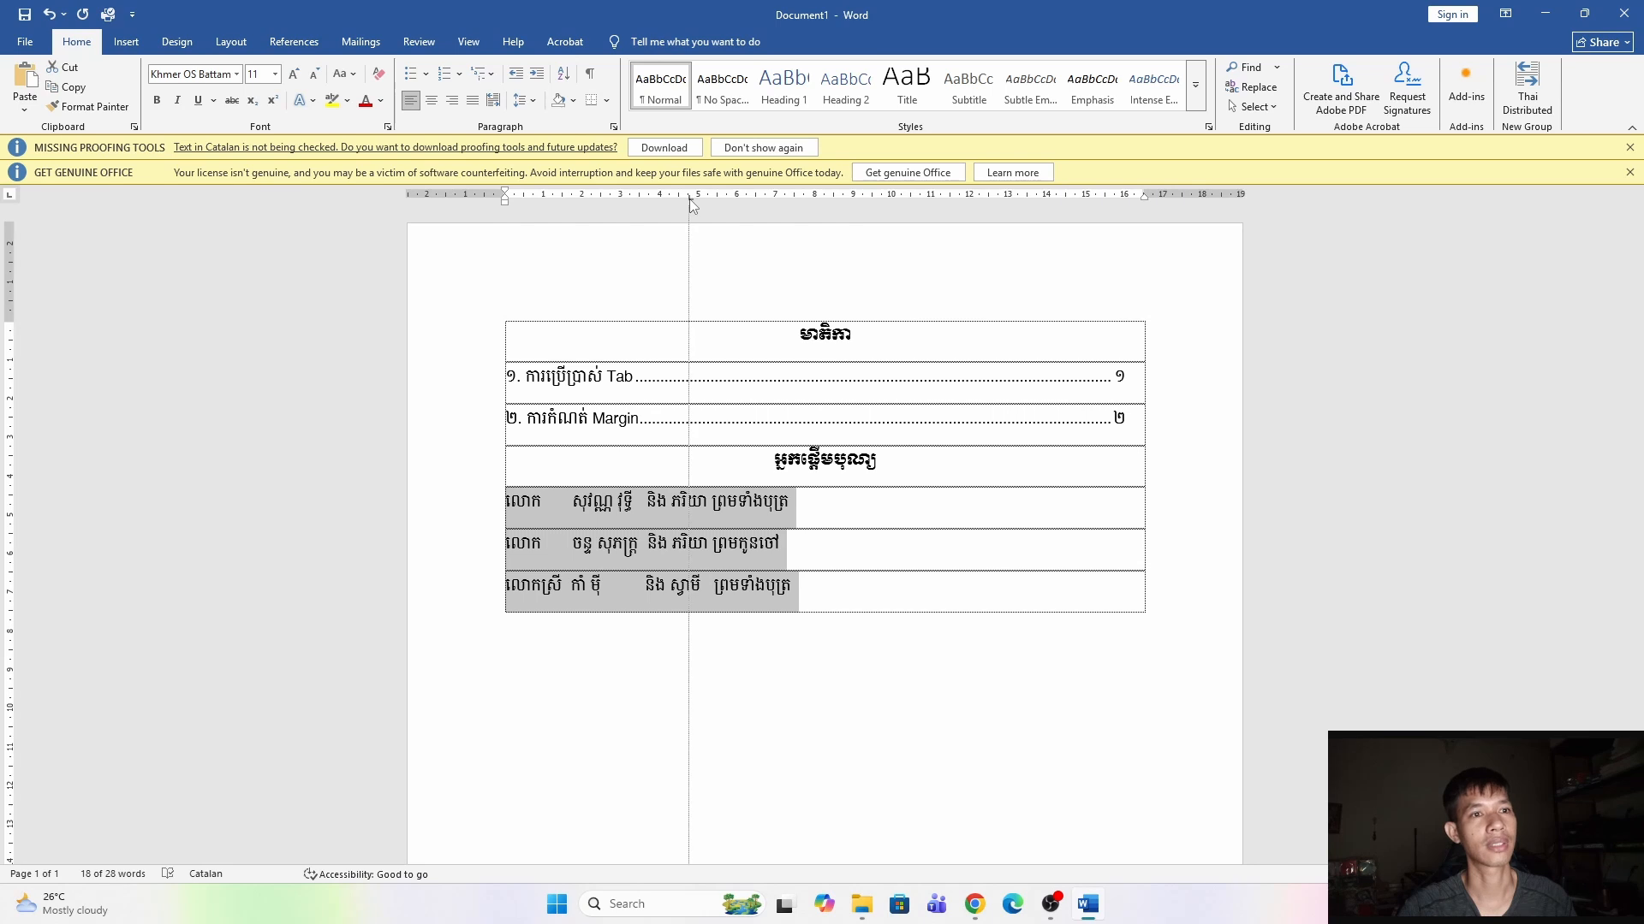
pyautogui.moveTo(690, 199); pyautogui.dragTo(621, 199)
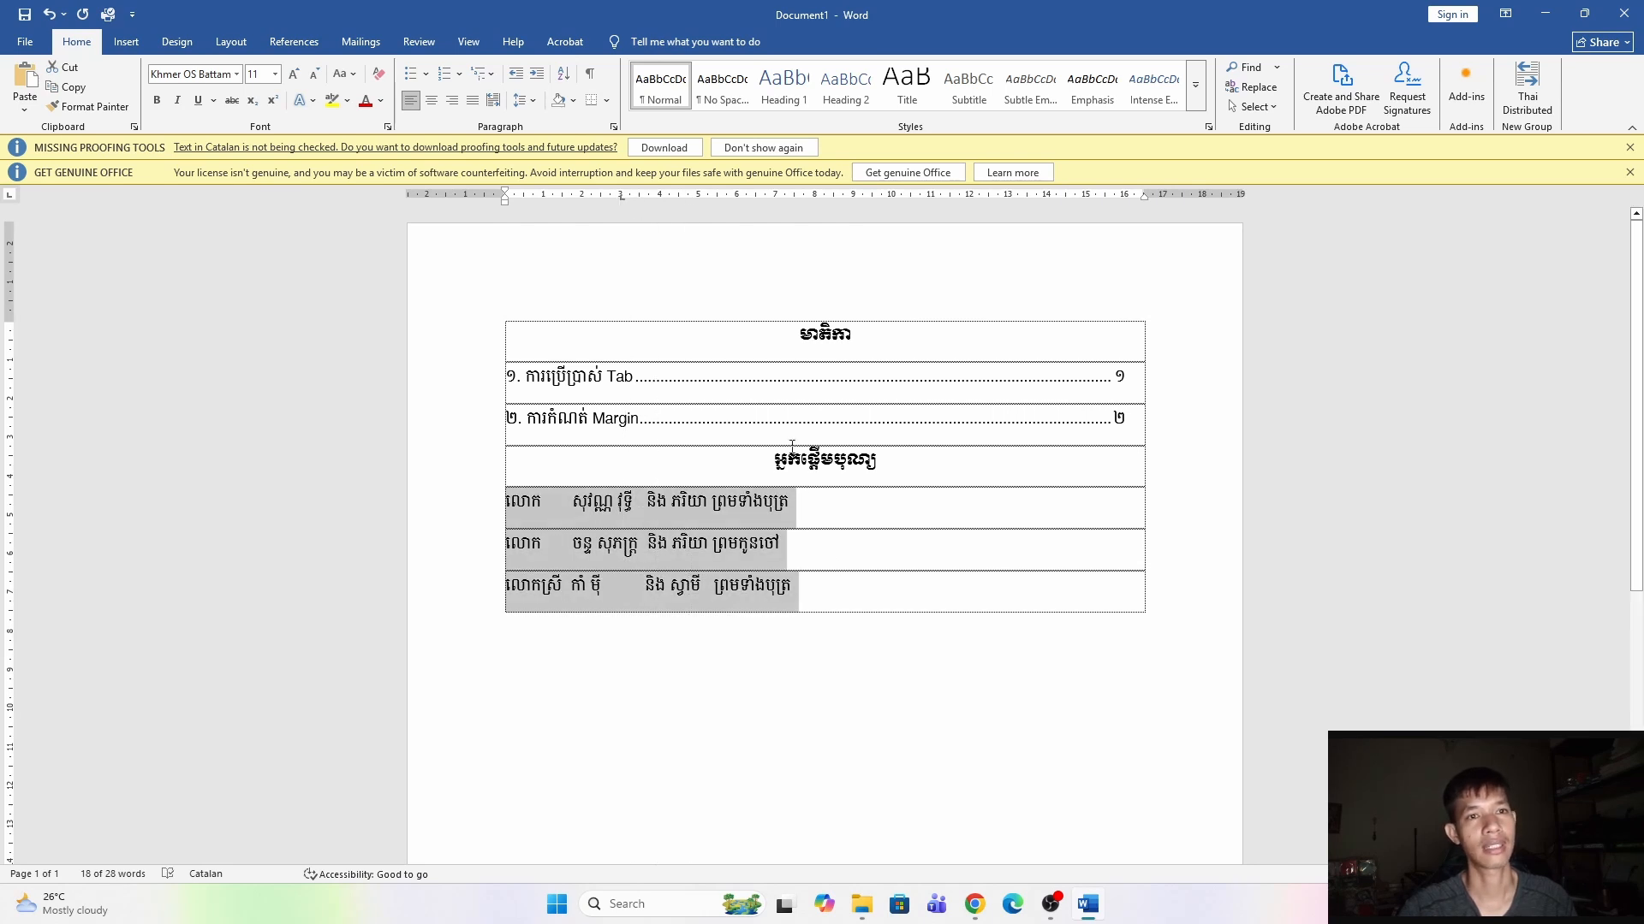
pyautogui.press('Tab')
pyautogui.moveTo(713, 601); pyautogui.dragTo(507, 499)
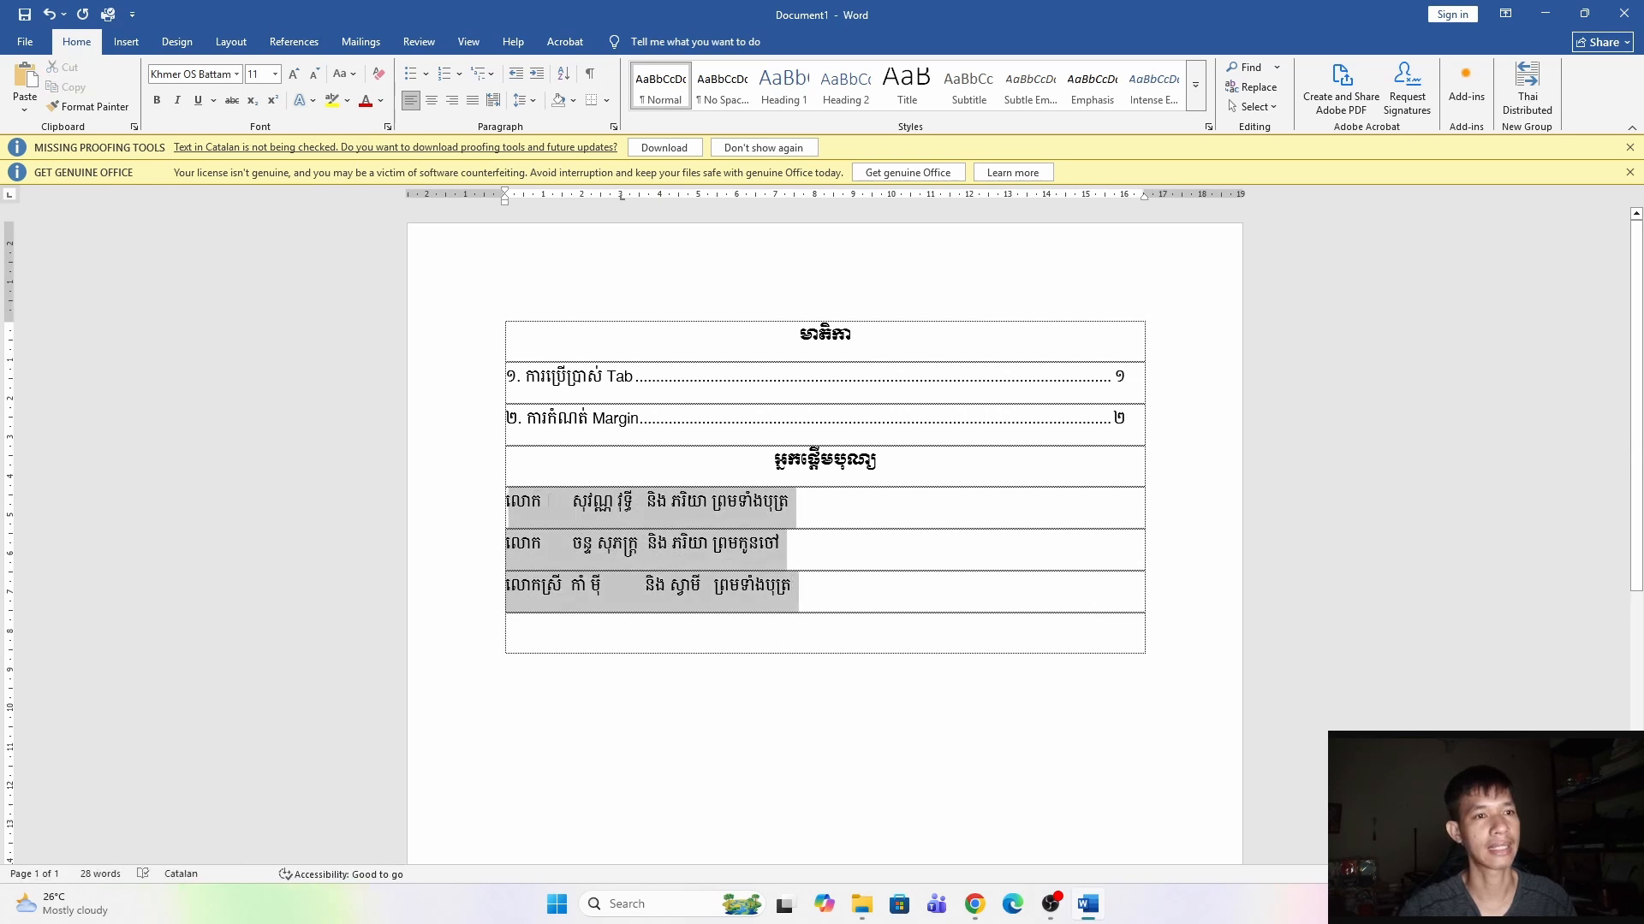
# Indent the donor rows to about 3.5 cm and reposition their tab stops on the ruler.
pyautogui.moveTo(507, 209)
pyautogui.mouseDown()
pyautogui.moveTo(583, 216)
pyautogui.moveTo(503, 226)
pyautogui.moveTo(633, 239)
pyautogui.moveTo(623, 201)
pyautogui.moveTo(716, 198)
pyautogui.mouseUp()
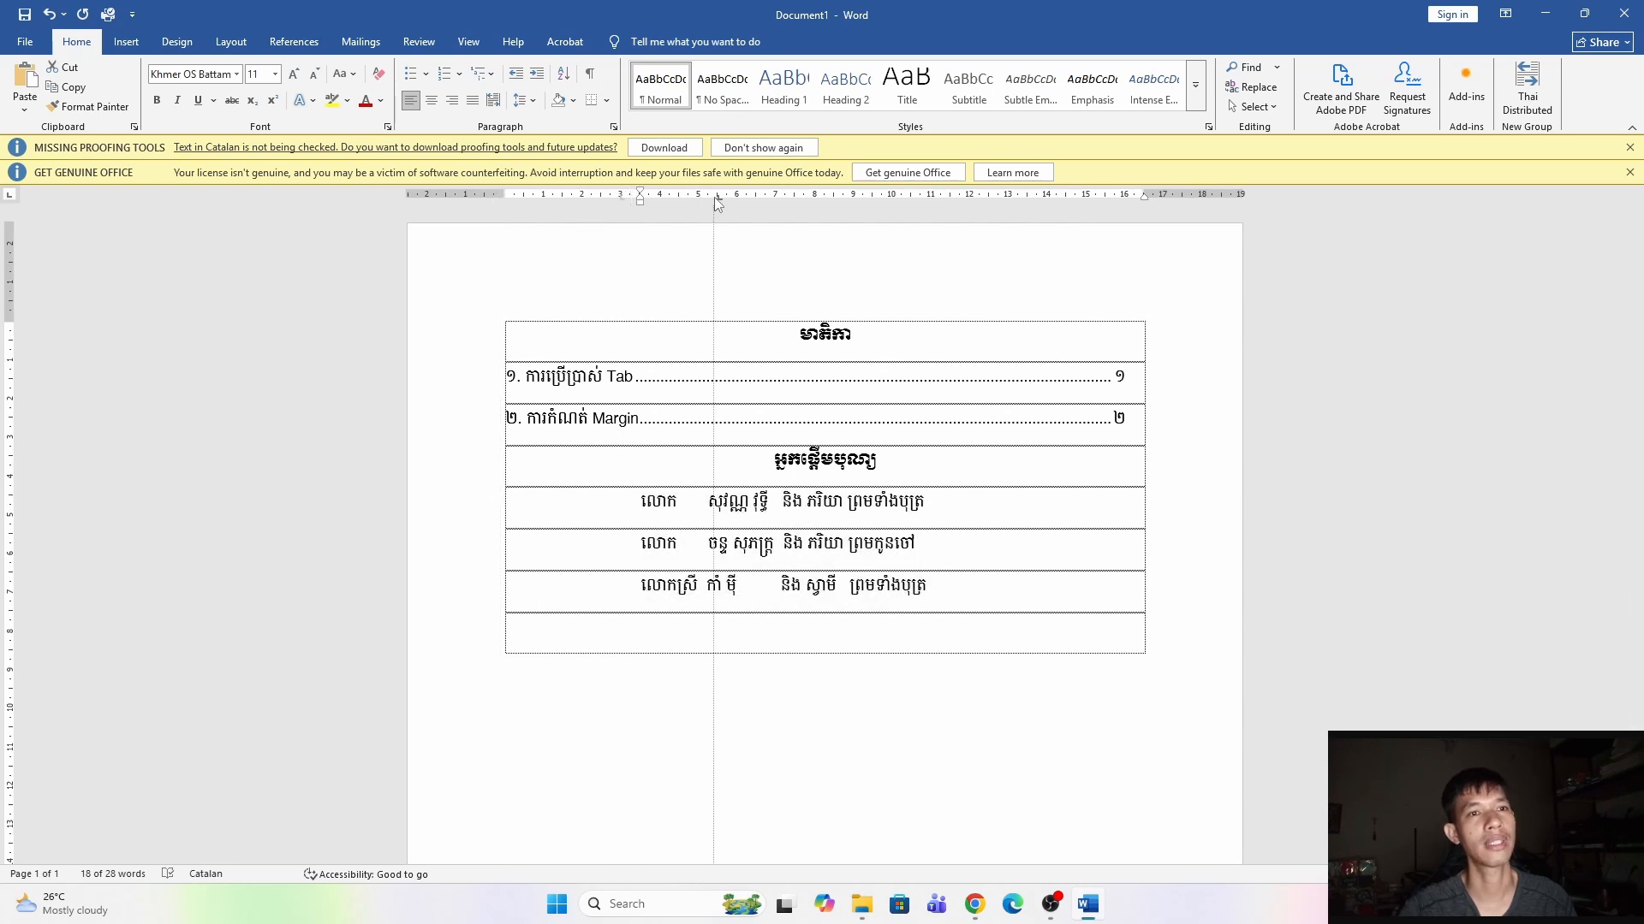
pyautogui.moveTo(714, 197); pyautogui.dragTo(714, 197)
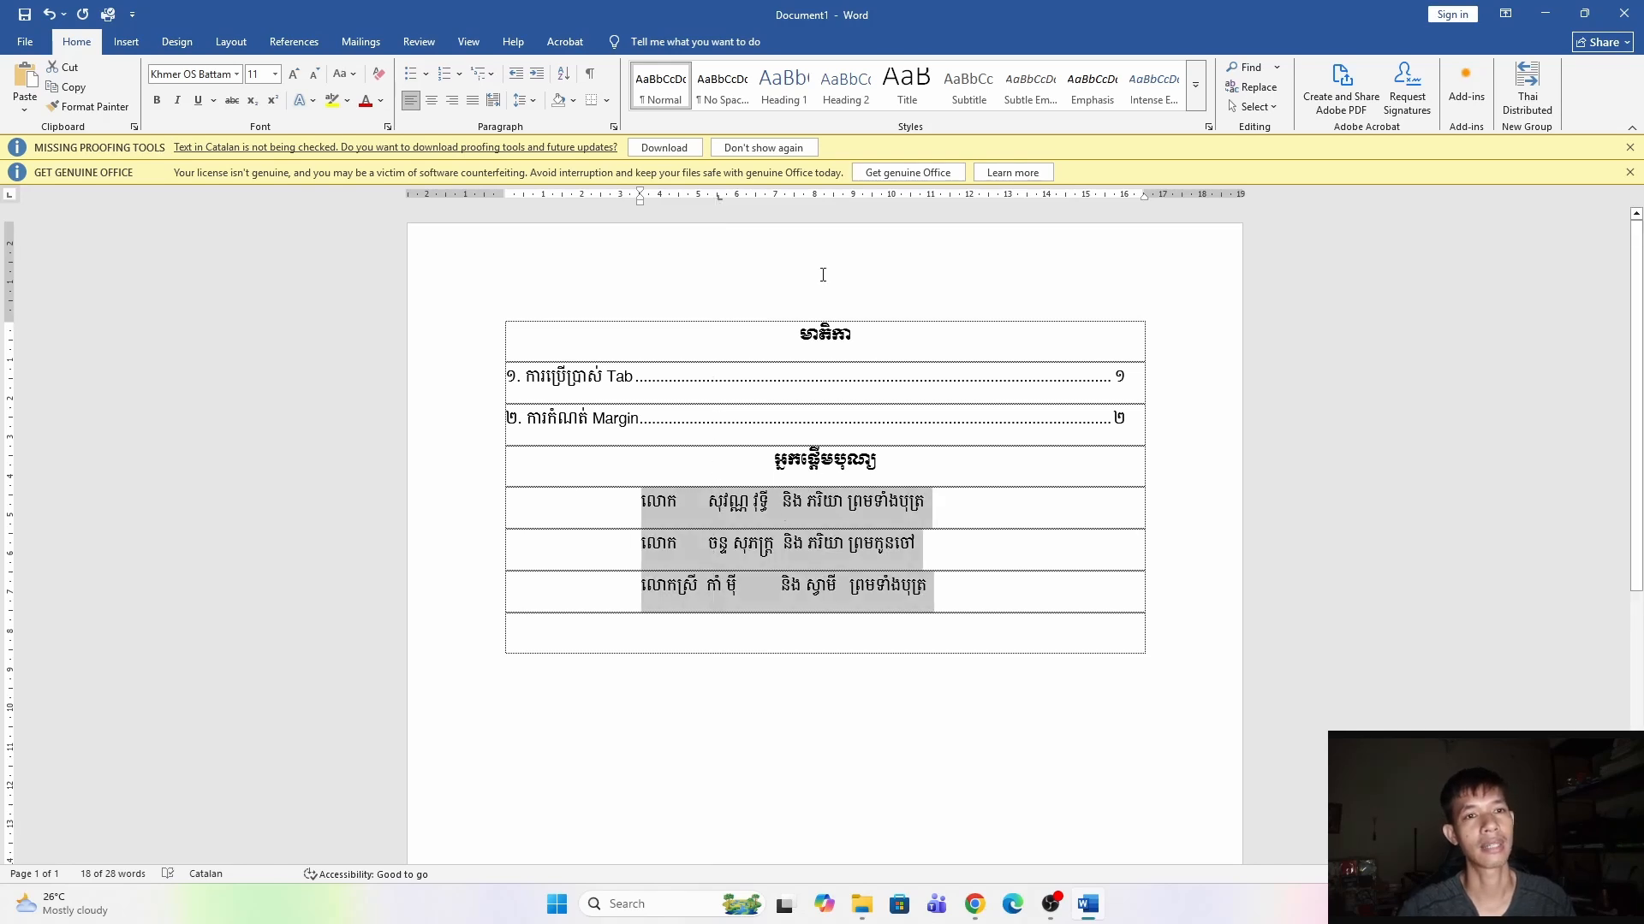
pyautogui.moveTo(819, 197); pyautogui.dragTo(807, 197)
pyautogui.moveTo(920, 197); pyautogui.dragTo(886, 198)
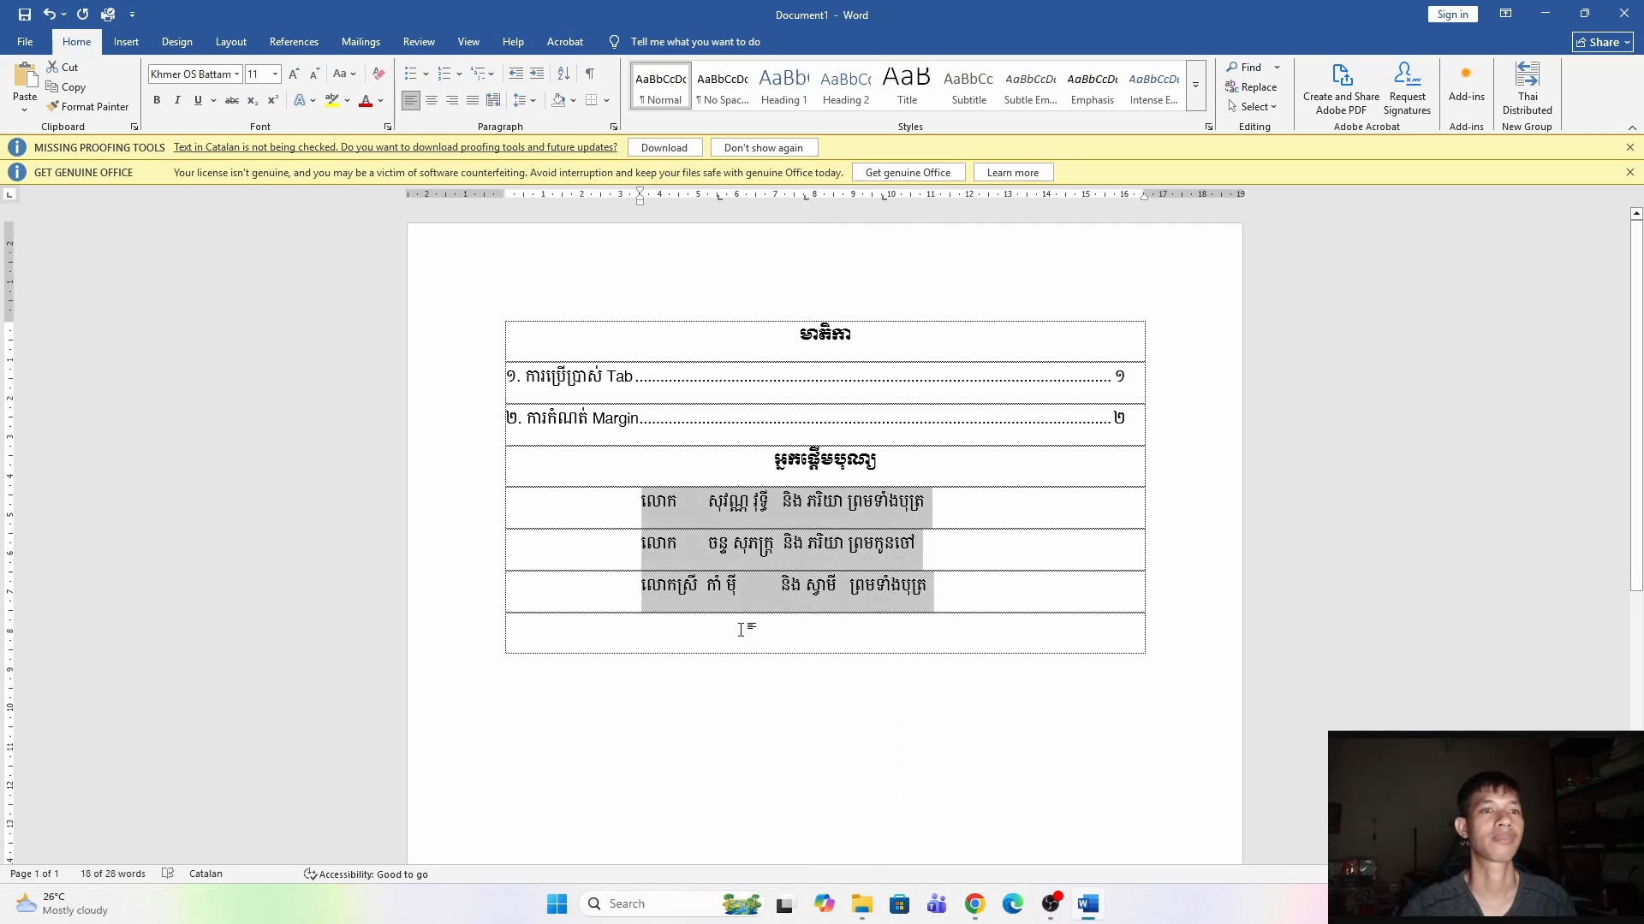
# Replace the spacing before each donor's name with tabs so the names line up.
pyautogui.click(722, 585)
pyautogui.moveTo(707, 503); pyautogui.dragTo(678, 504)
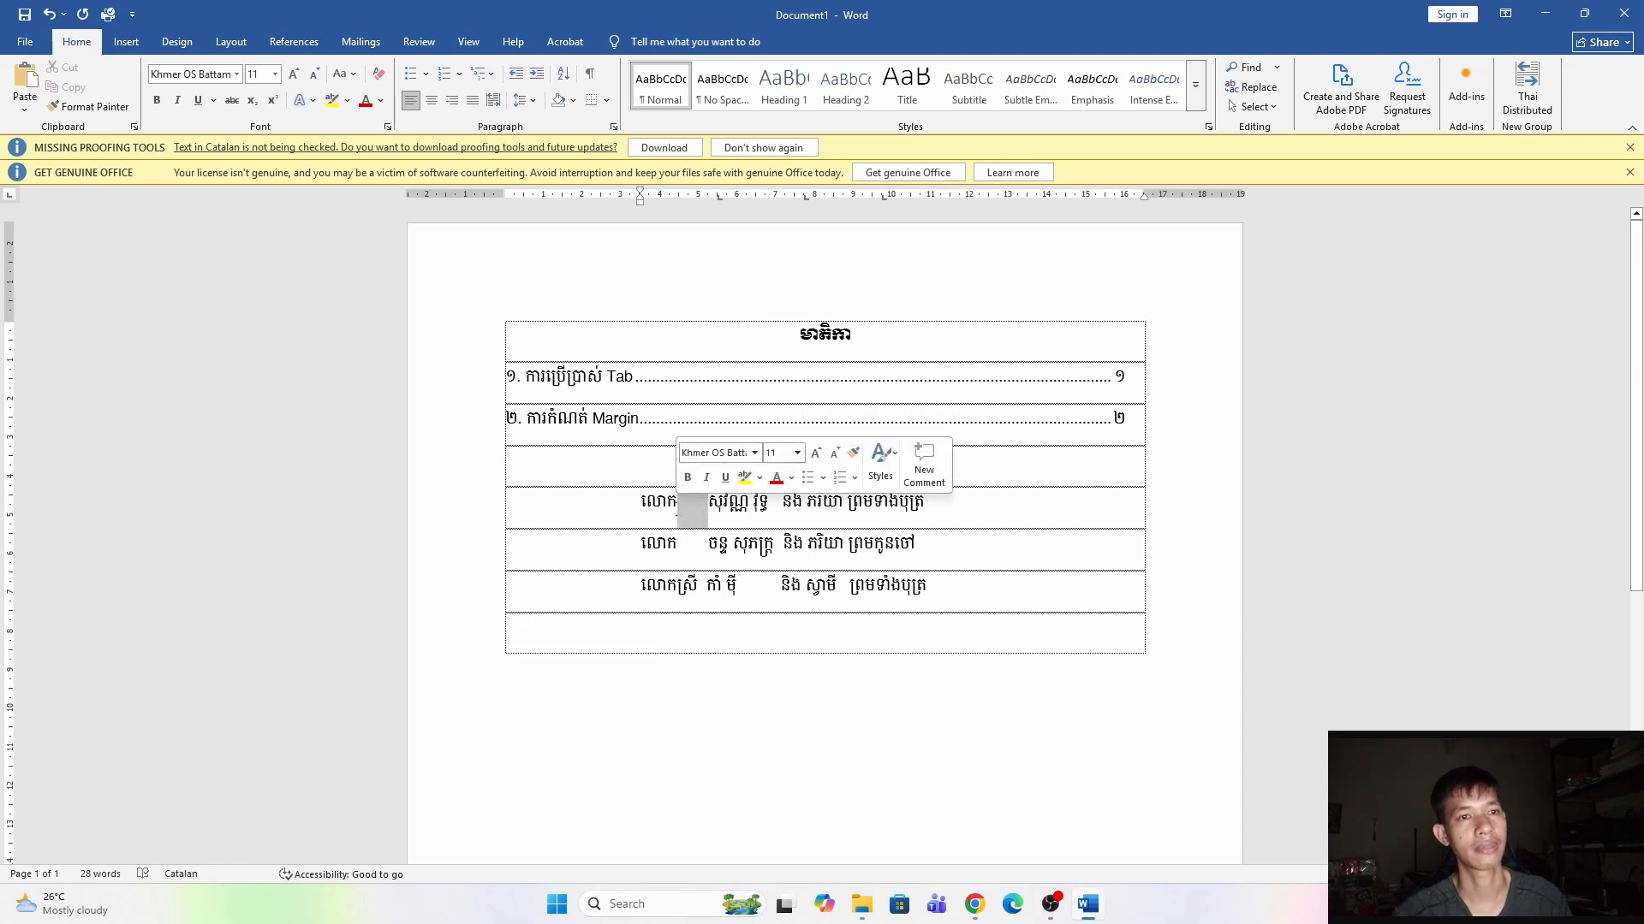
pyautogui.press('Delete')
pyautogui.press('Tab')
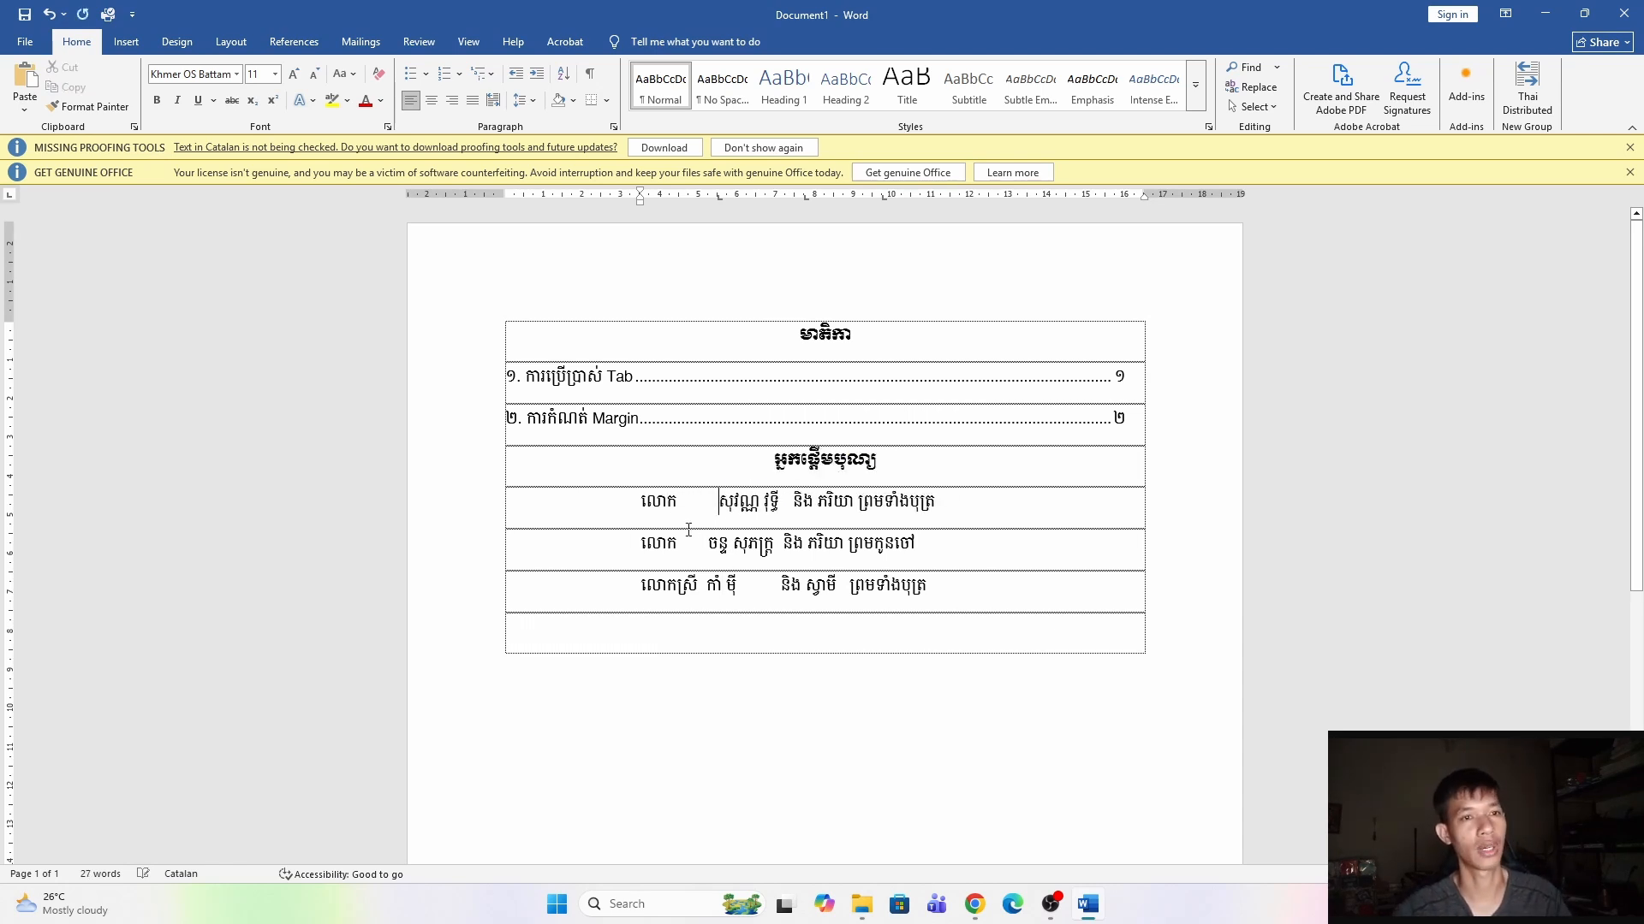
pyautogui.moveTo(712, 544); pyautogui.dragTo(696, 588)
pyautogui.press('Tab')
pyautogui.press('Tab')
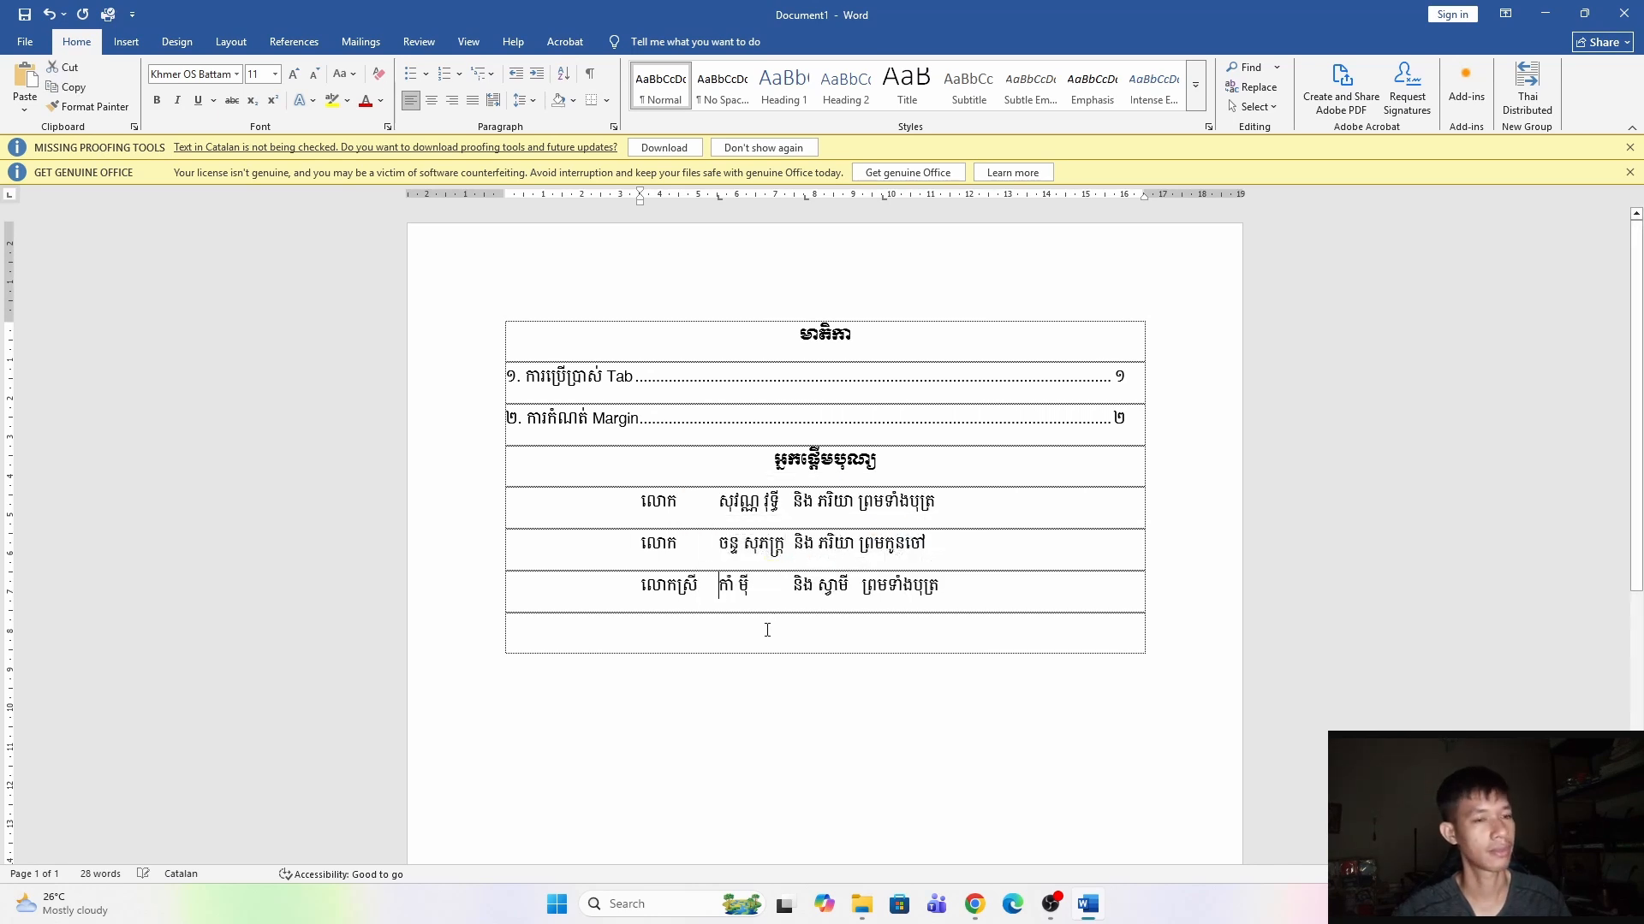
# Insert tabs before និង in the three donor rows to align that column.
pyautogui.moveTo(794, 502); pyautogui.dragTo(779, 502)
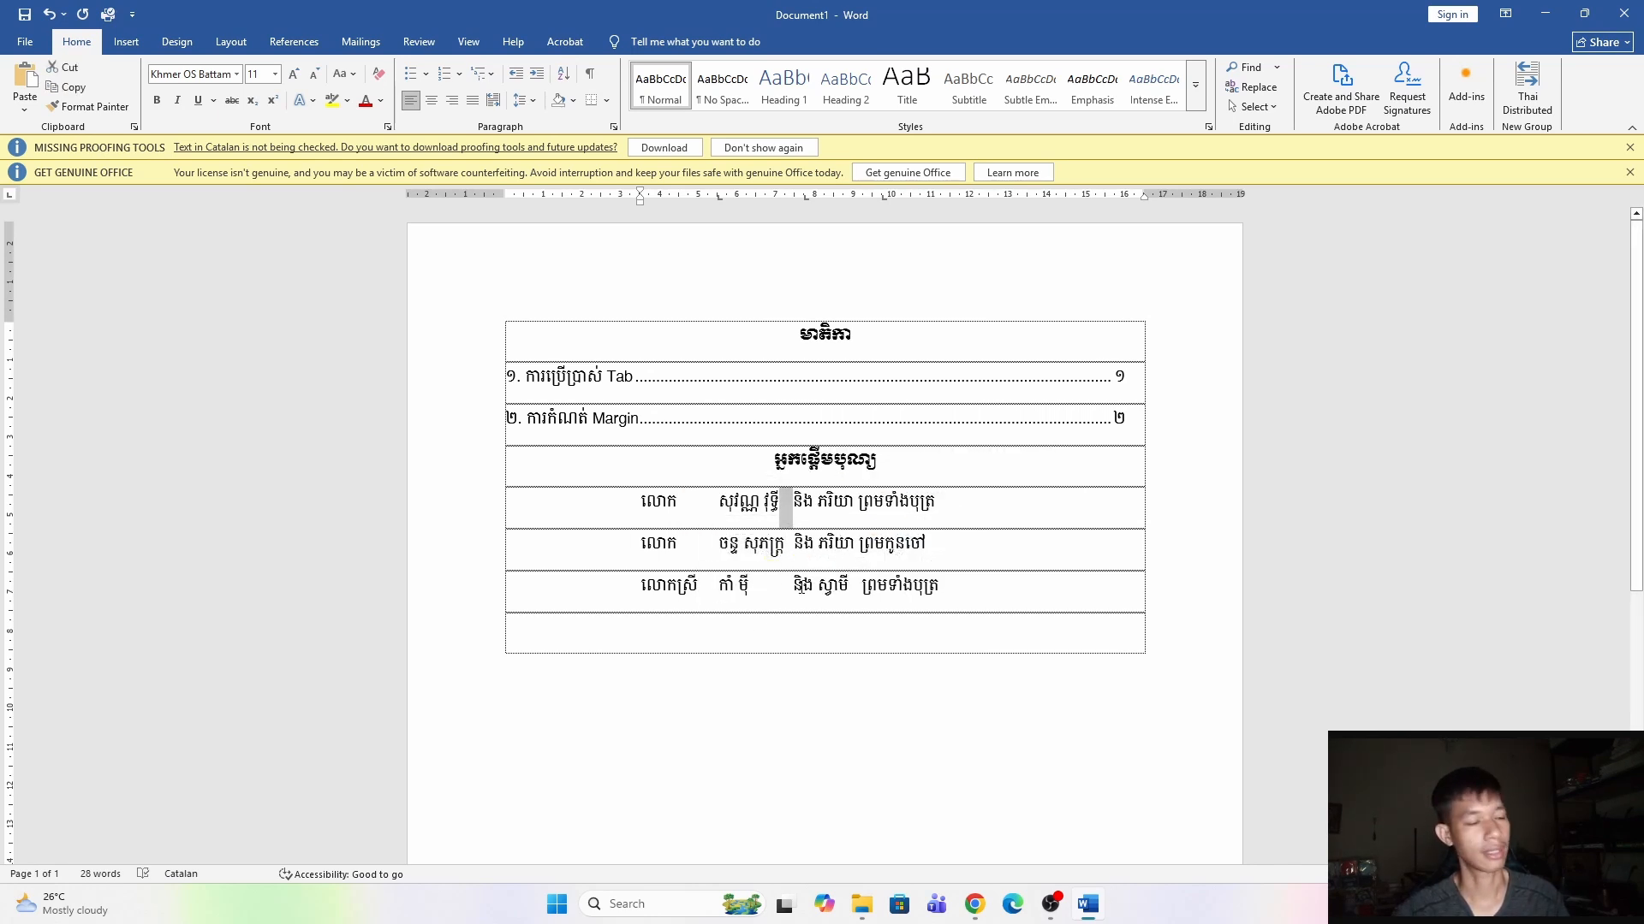
pyautogui.press('Tab')
pyautogui.moveTo(797, 560); pyautogui.dragTo(757, 589)
pyautogui.press('Tab')
# Insert tabs before the relation text in the three donor rows to align the last column.
pyautogui.press('Tab')
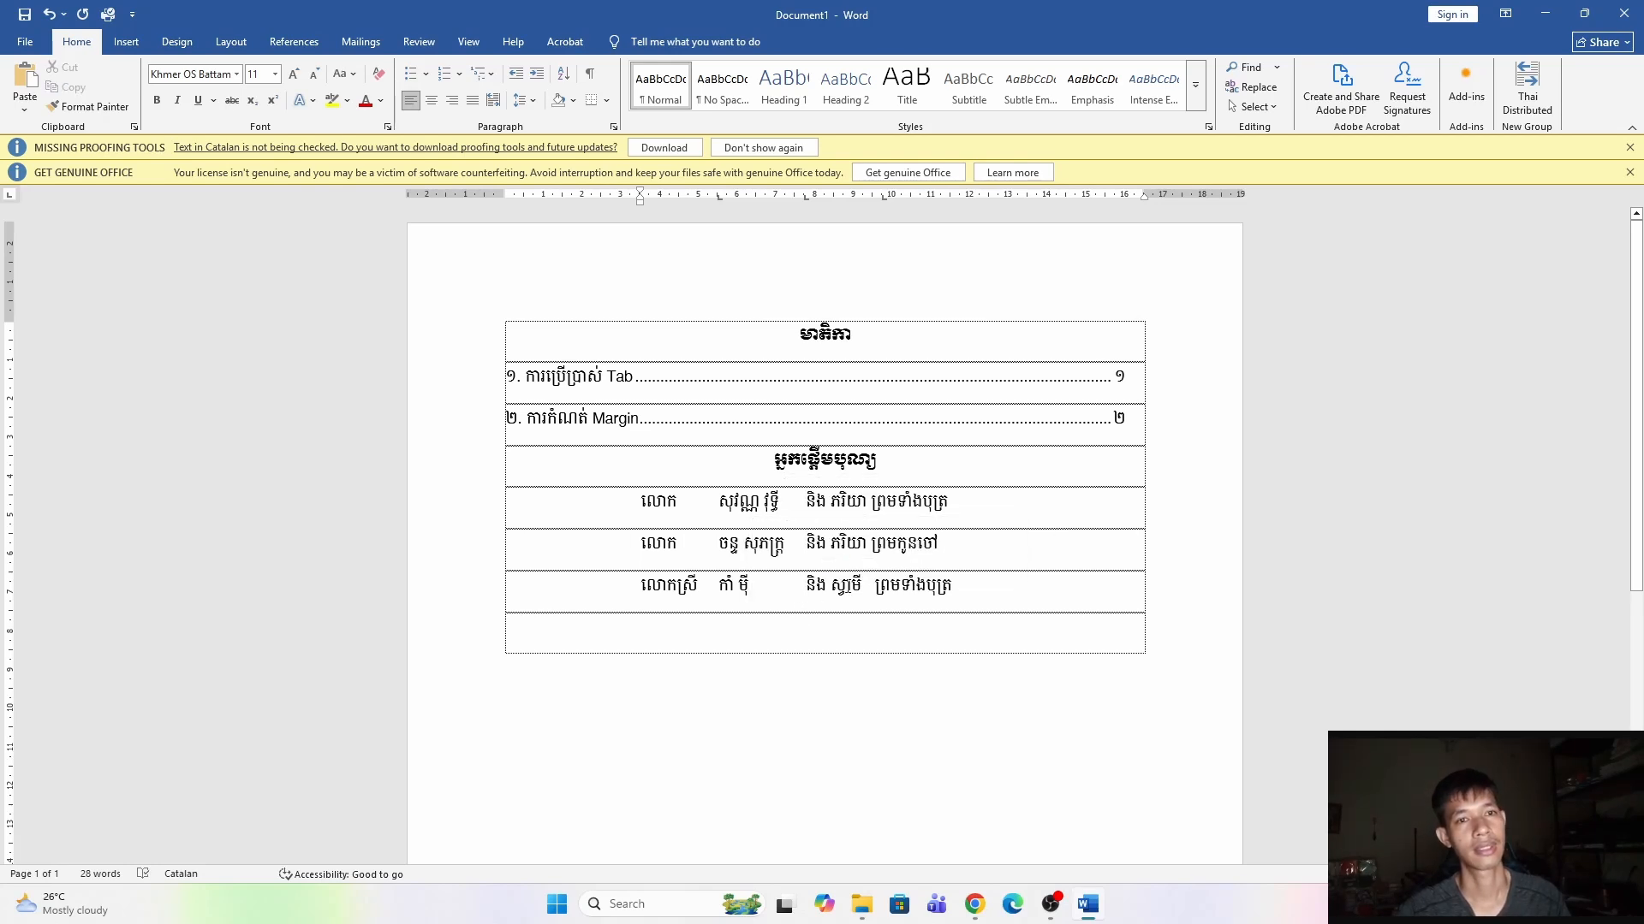
pyautogui.click(871, 505)
pyautogui.press('Tab')
pyautogui.moveTo(871, 543); pyautogui.dragTo(863, 591)
pyautogui.press('Tab')
pyautogui.press('Tab')
pyautogui.press('End')
# Move a tab stop of the selected donor rows further right on the ruler.
pyautogui.scroll(-3, 868, 639)
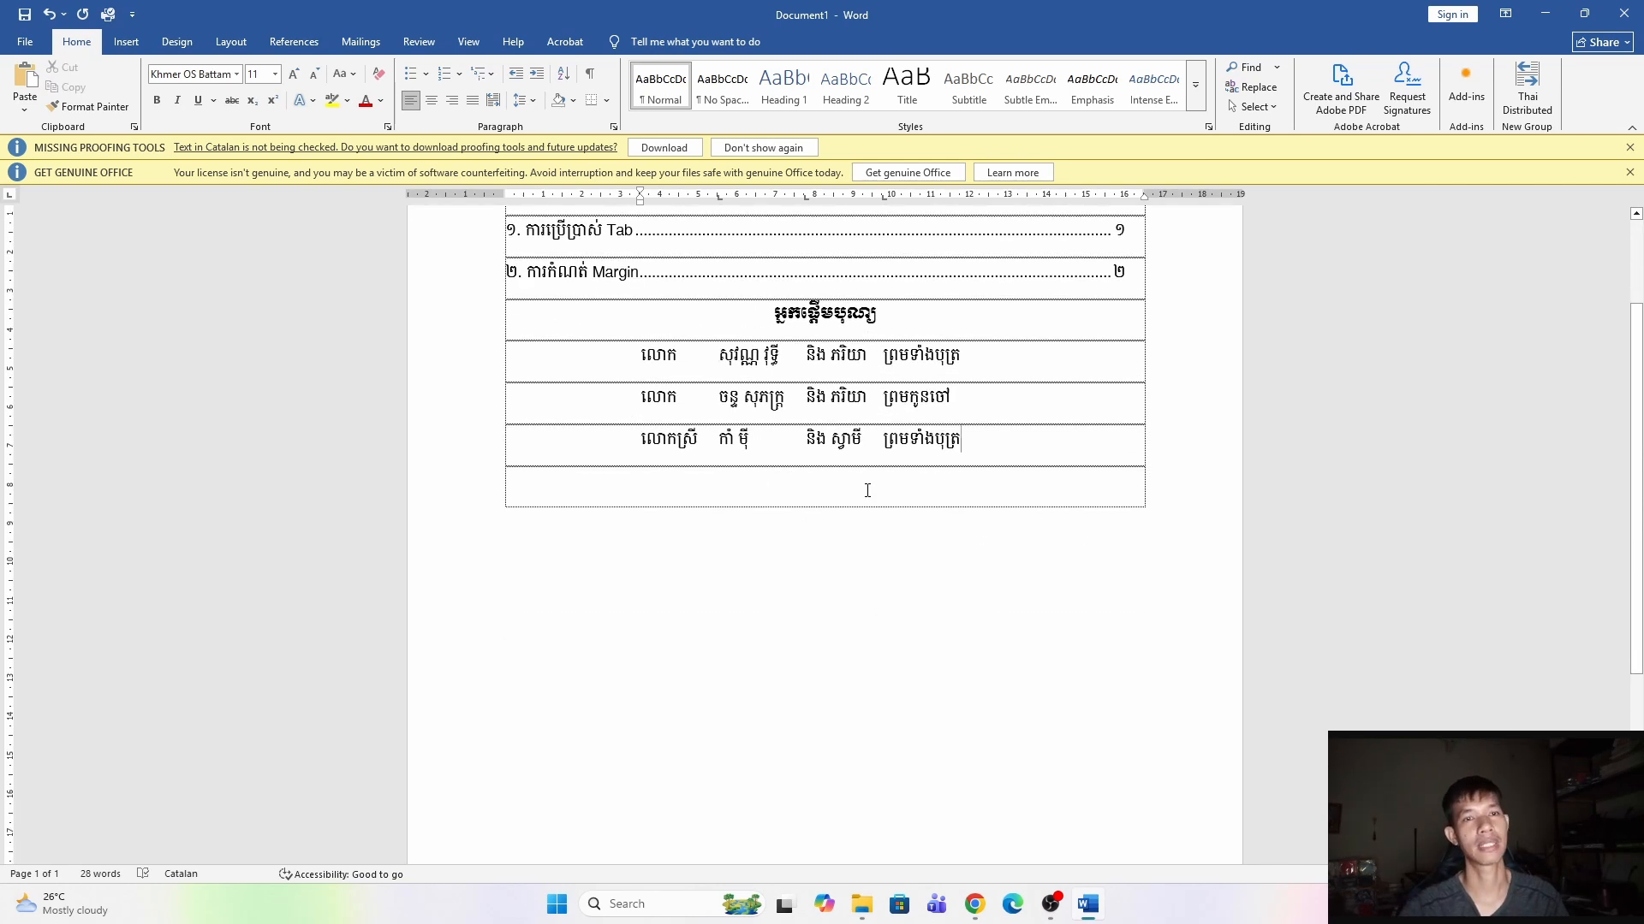
pyautogui.scroll(3, 836, 460)
pyautogui.moveTo(979, 594); pyautogui.dragTo(640, 501)
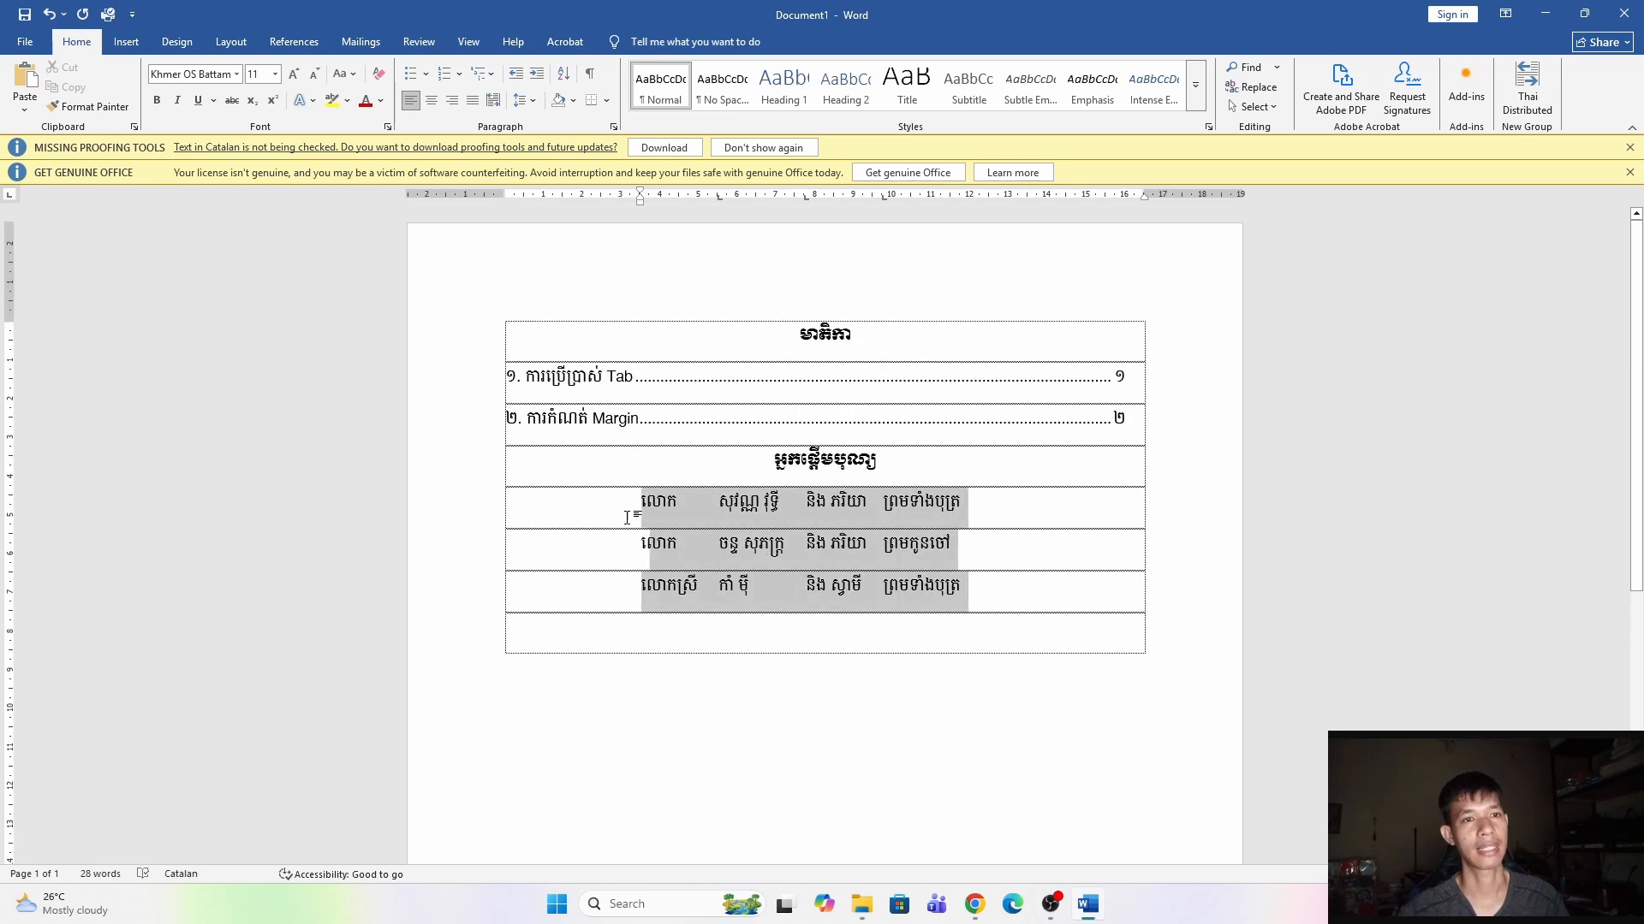
pyautogui.moveTo(807, 198); pyautogui.dragTo(973, 214)
pyautogui.click(751, 588)
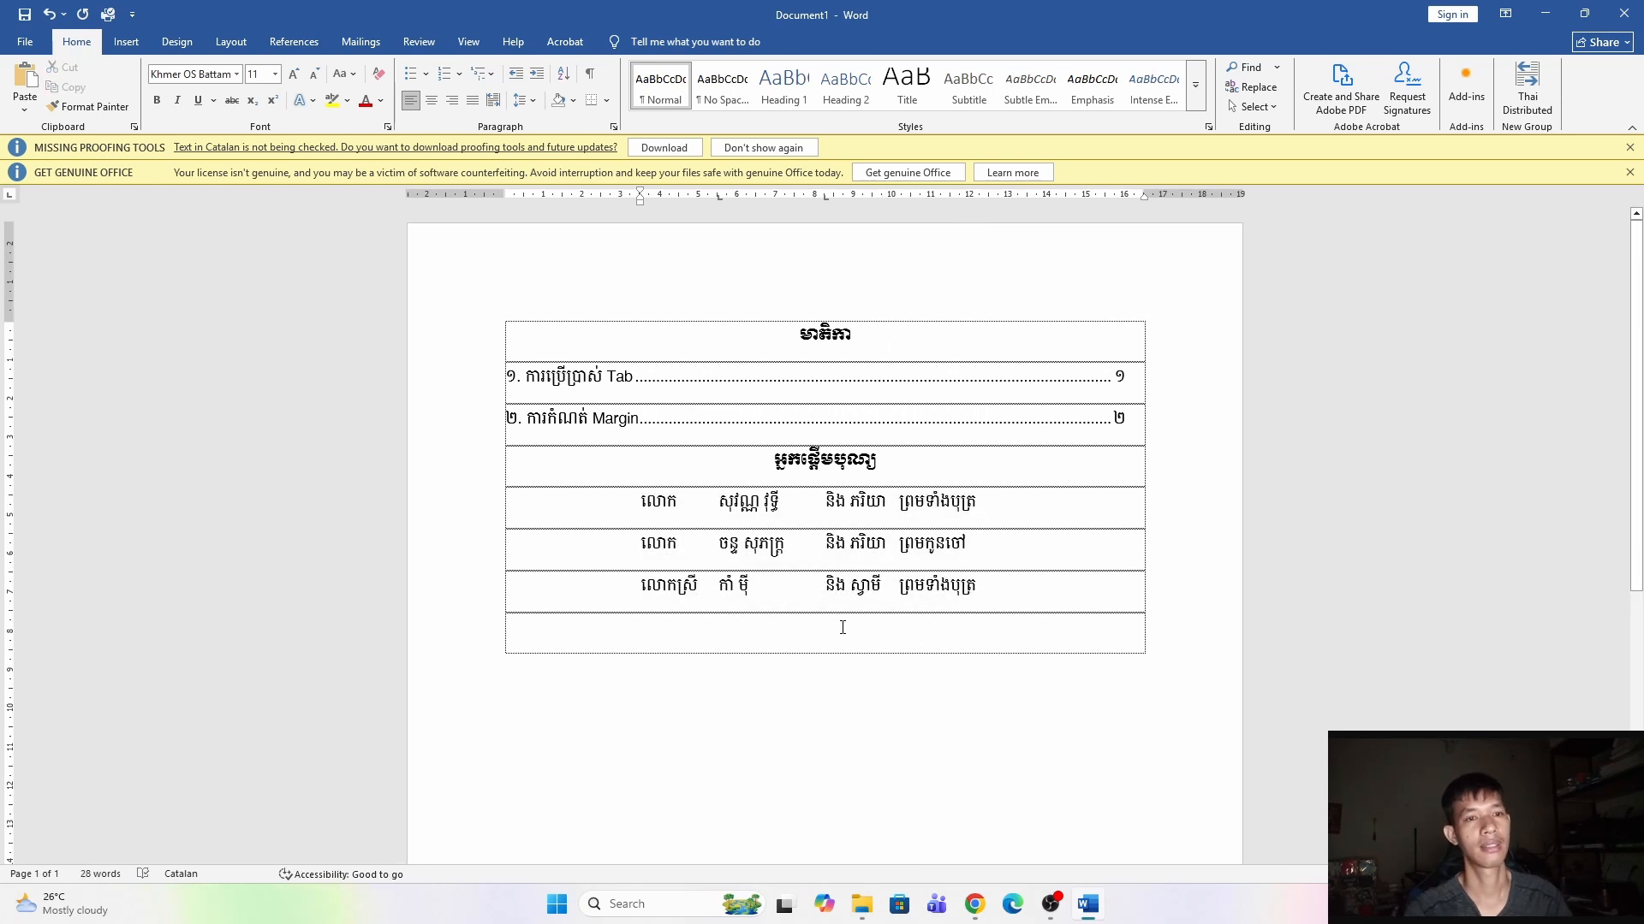
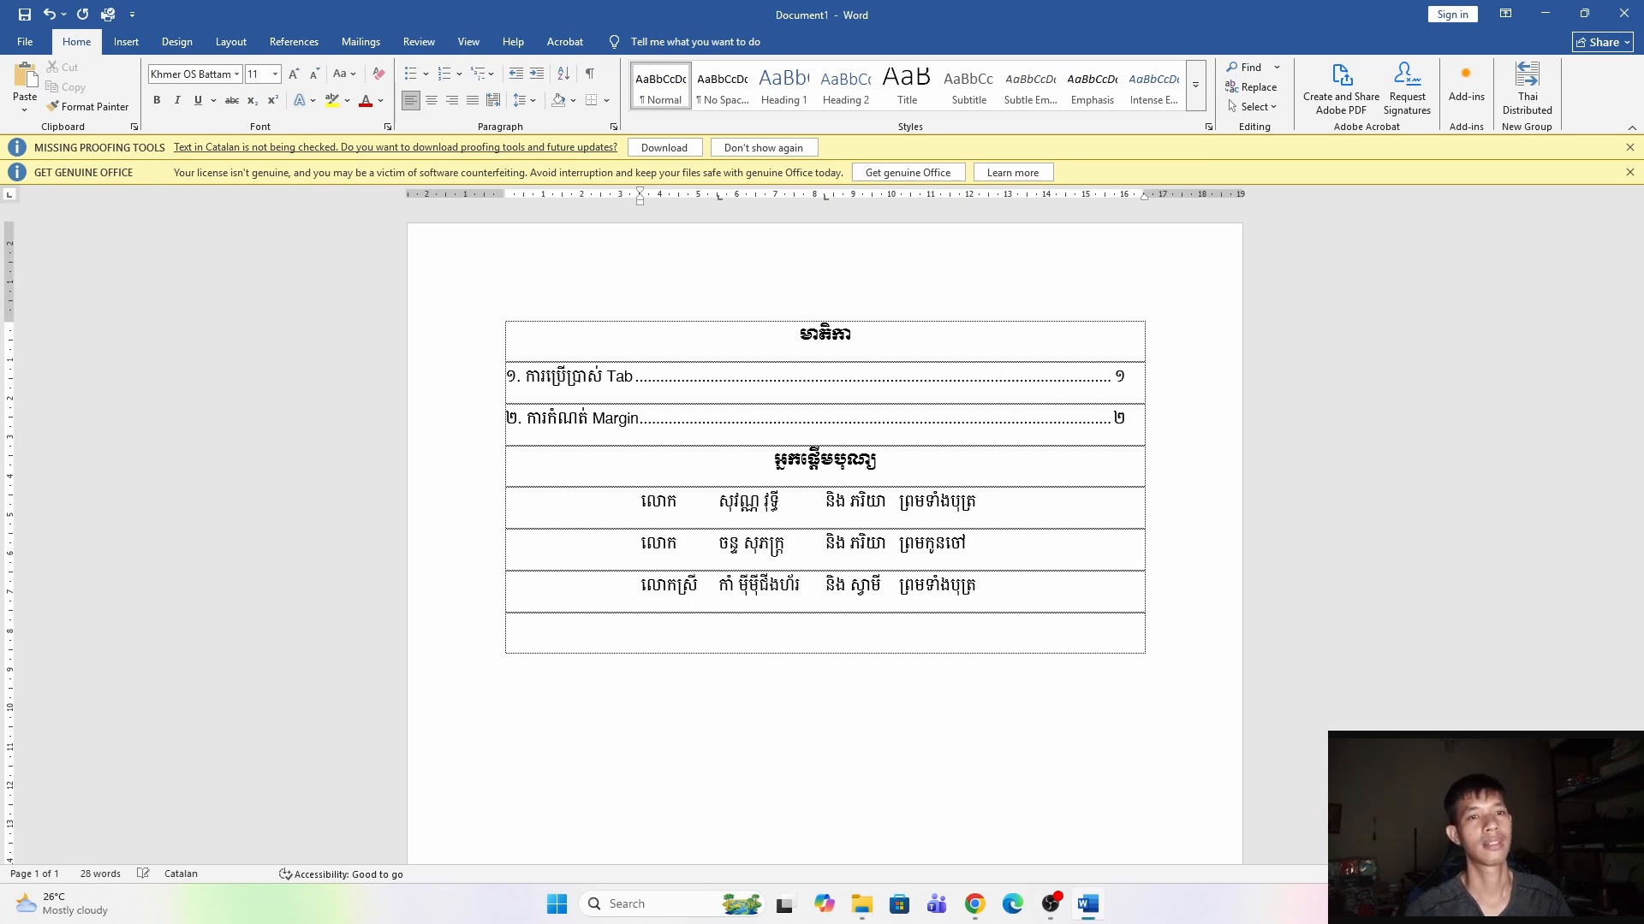
# Rearrange the donor rows' tab stops on the ruler to widen the spacing between the columns.
pyautogui.moveTo(1031, 592); pyautogui.dragTo(642, 504)
pyautogui.click(801, 589)
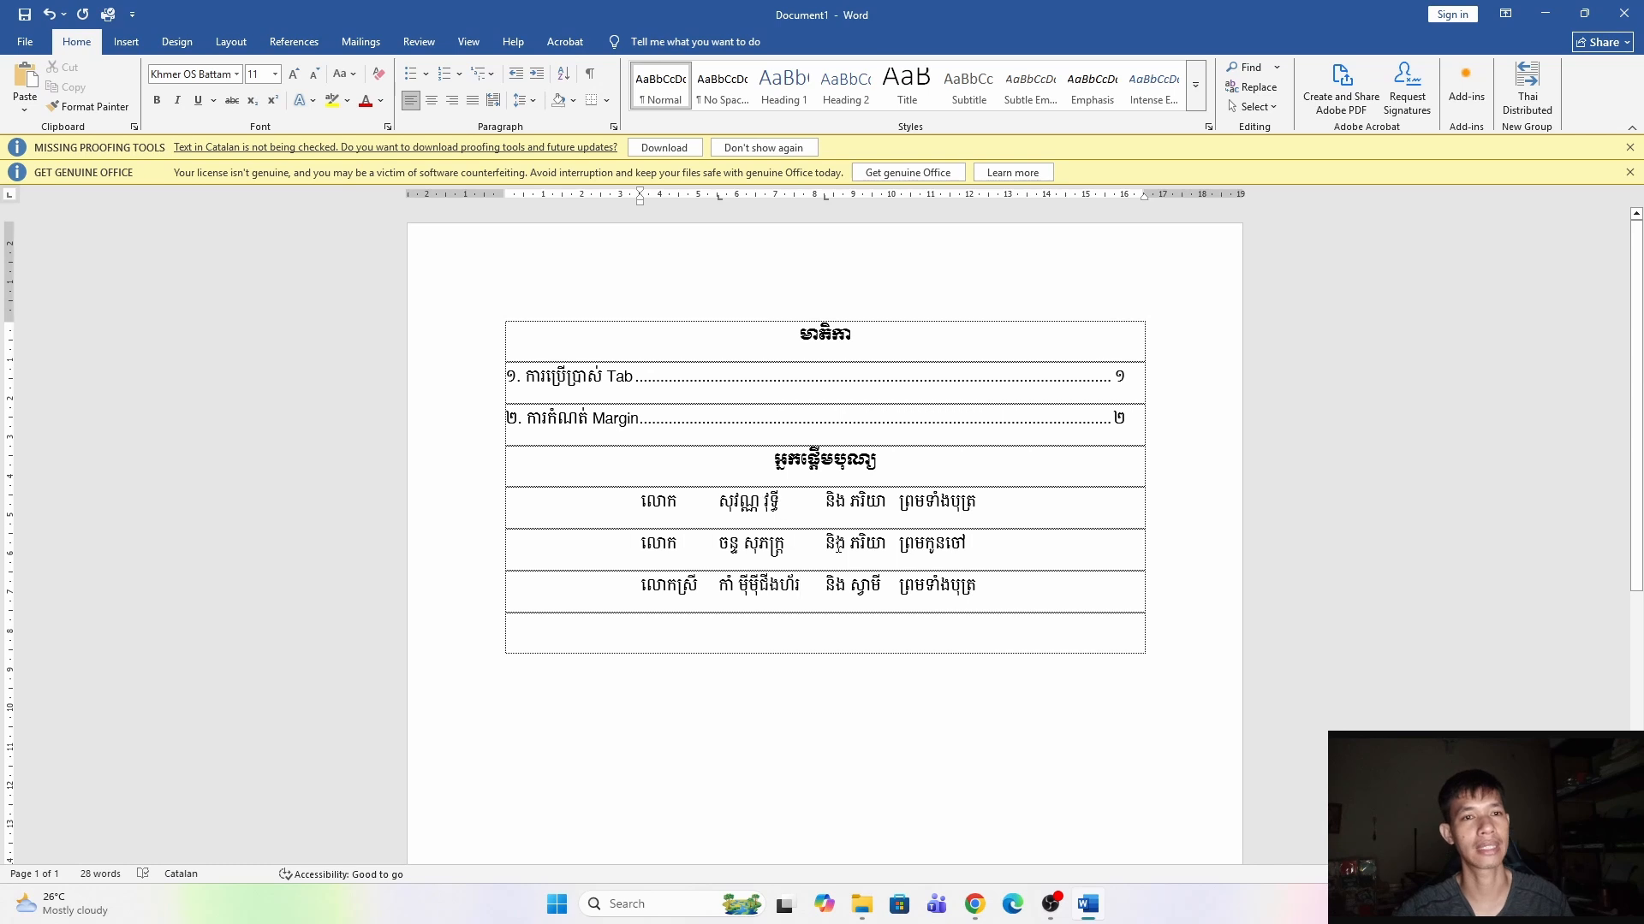
pyautogui.moveTo(995, 589); pyautogui.dragTo(644, 499)
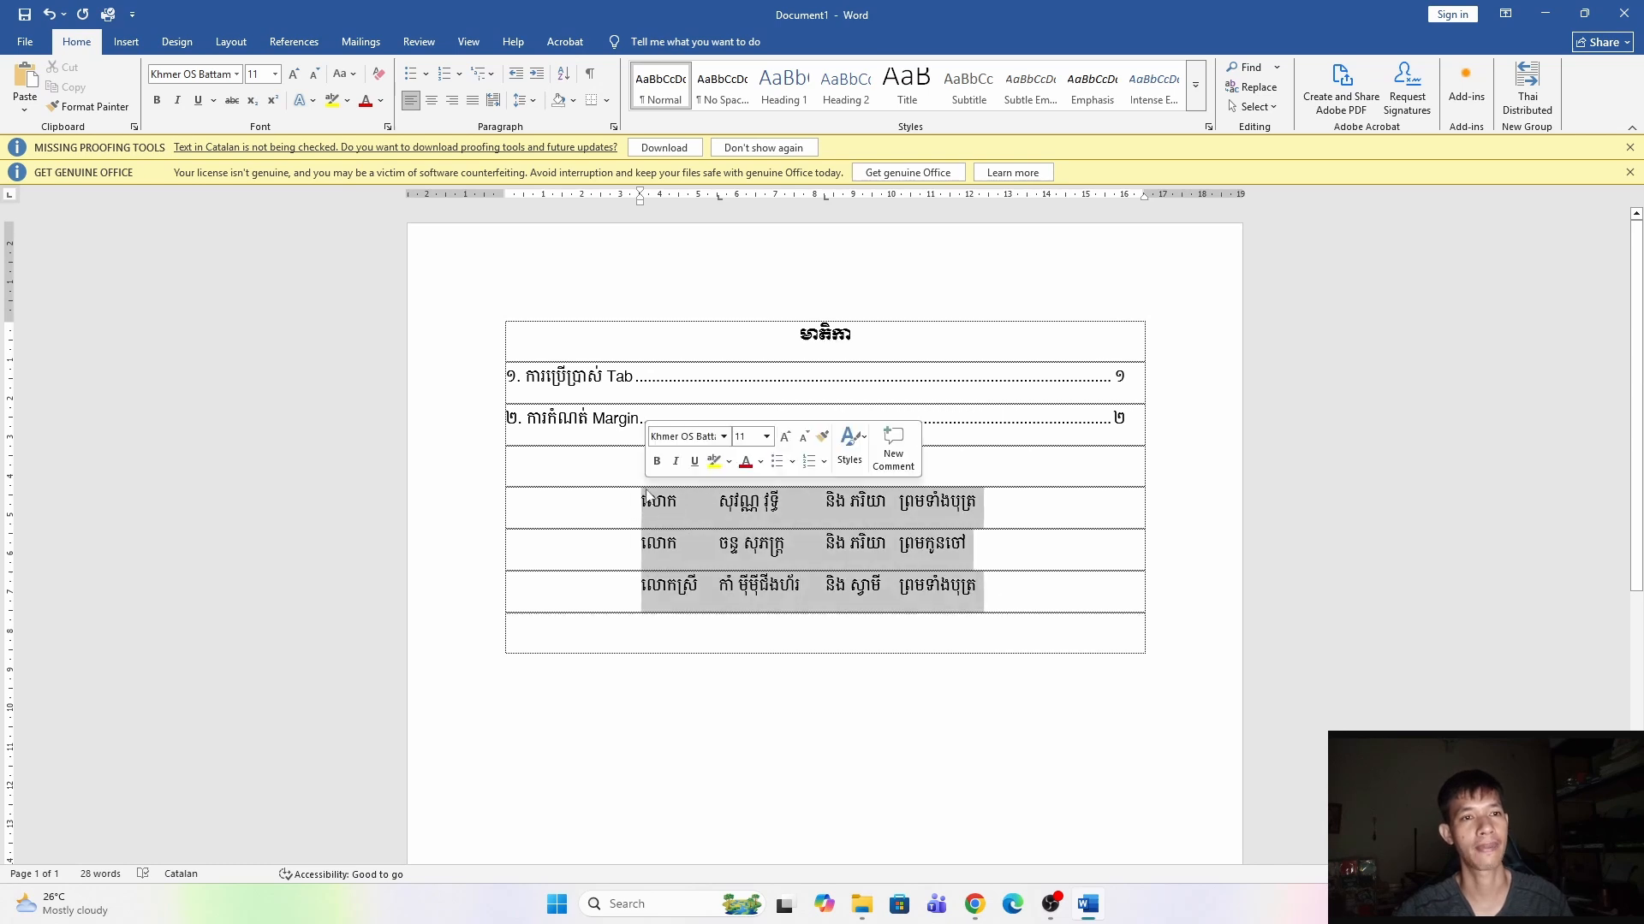
pyautogui.click(845, 197)
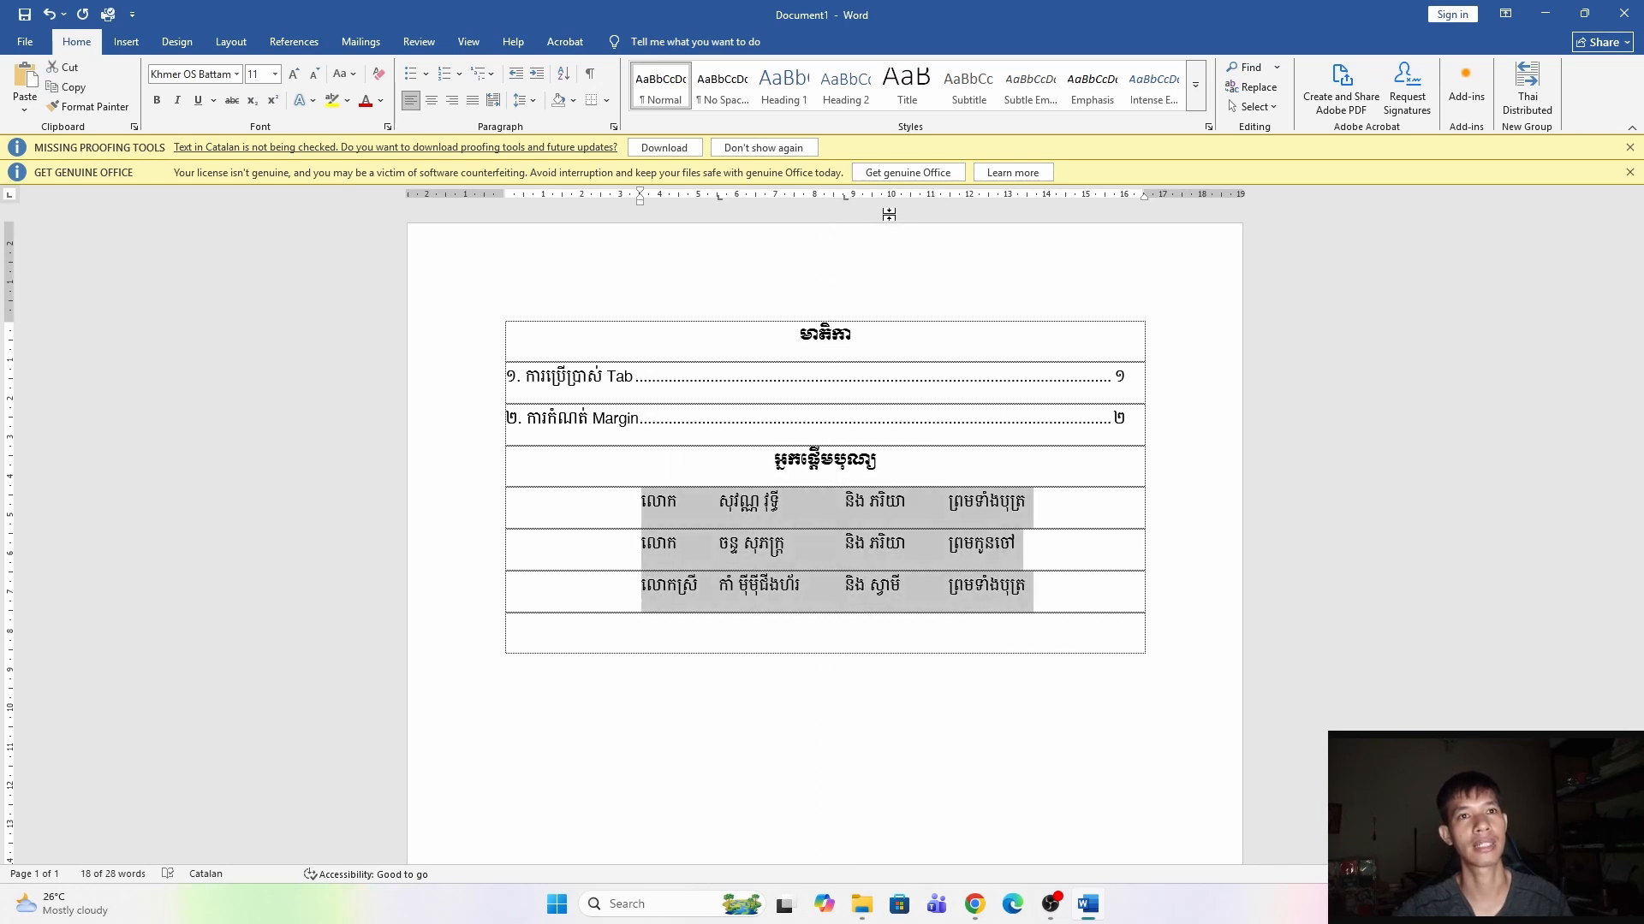
pyautogui.click(846, 197)
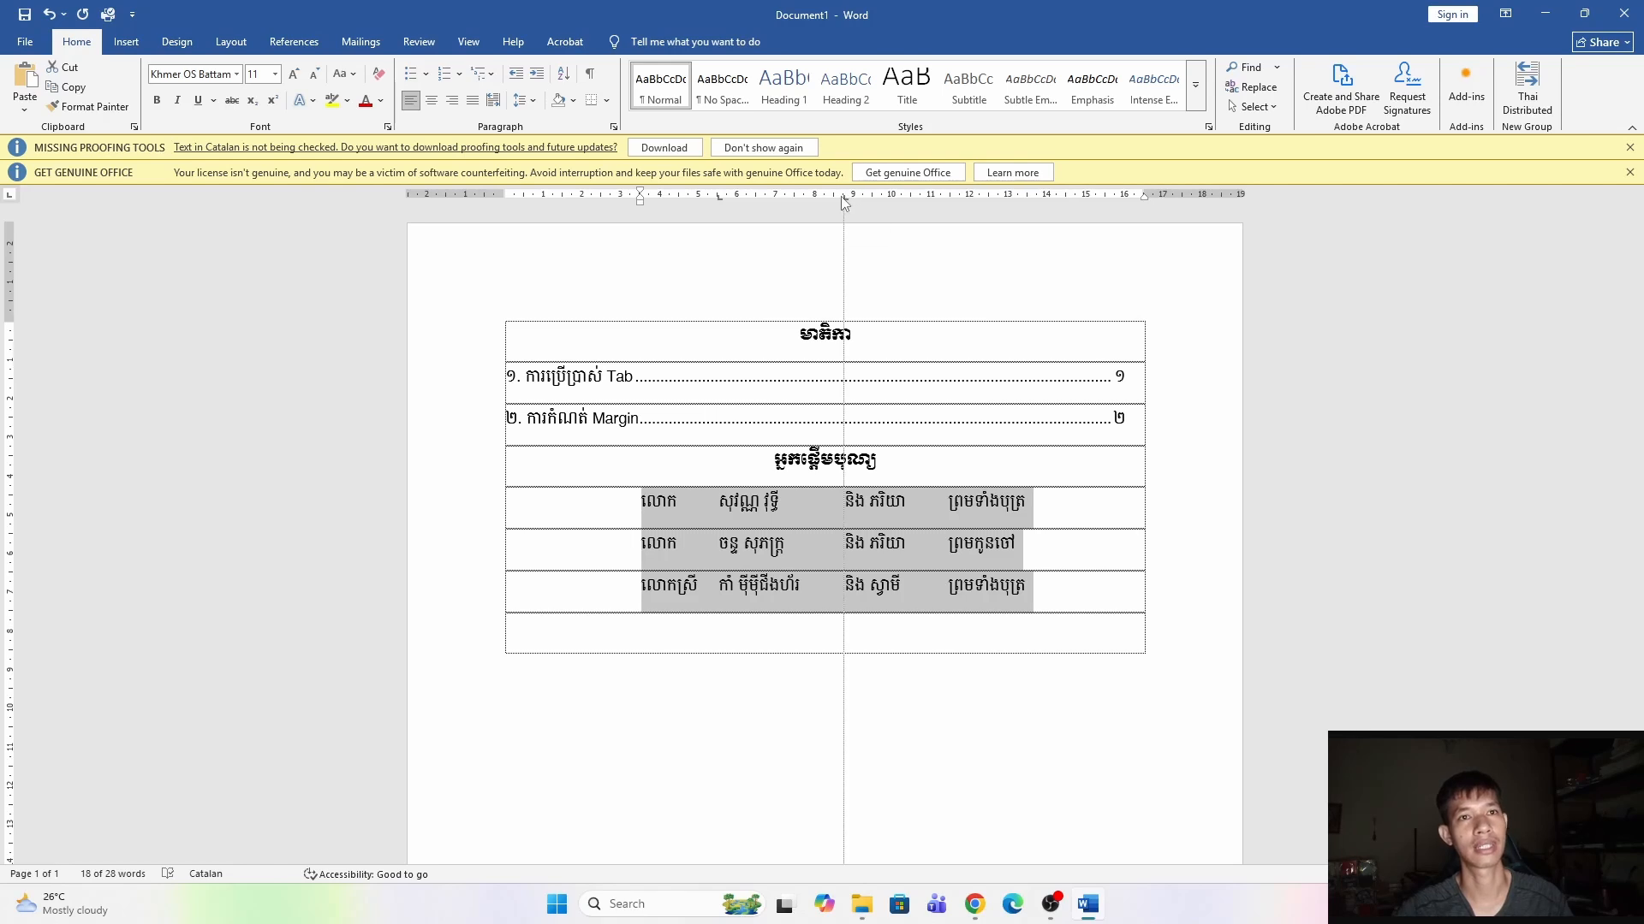
pyautogui.click(943, 196)
pyautogui.moveTo(944, 197); pyautogui.dragTo(993, 283)
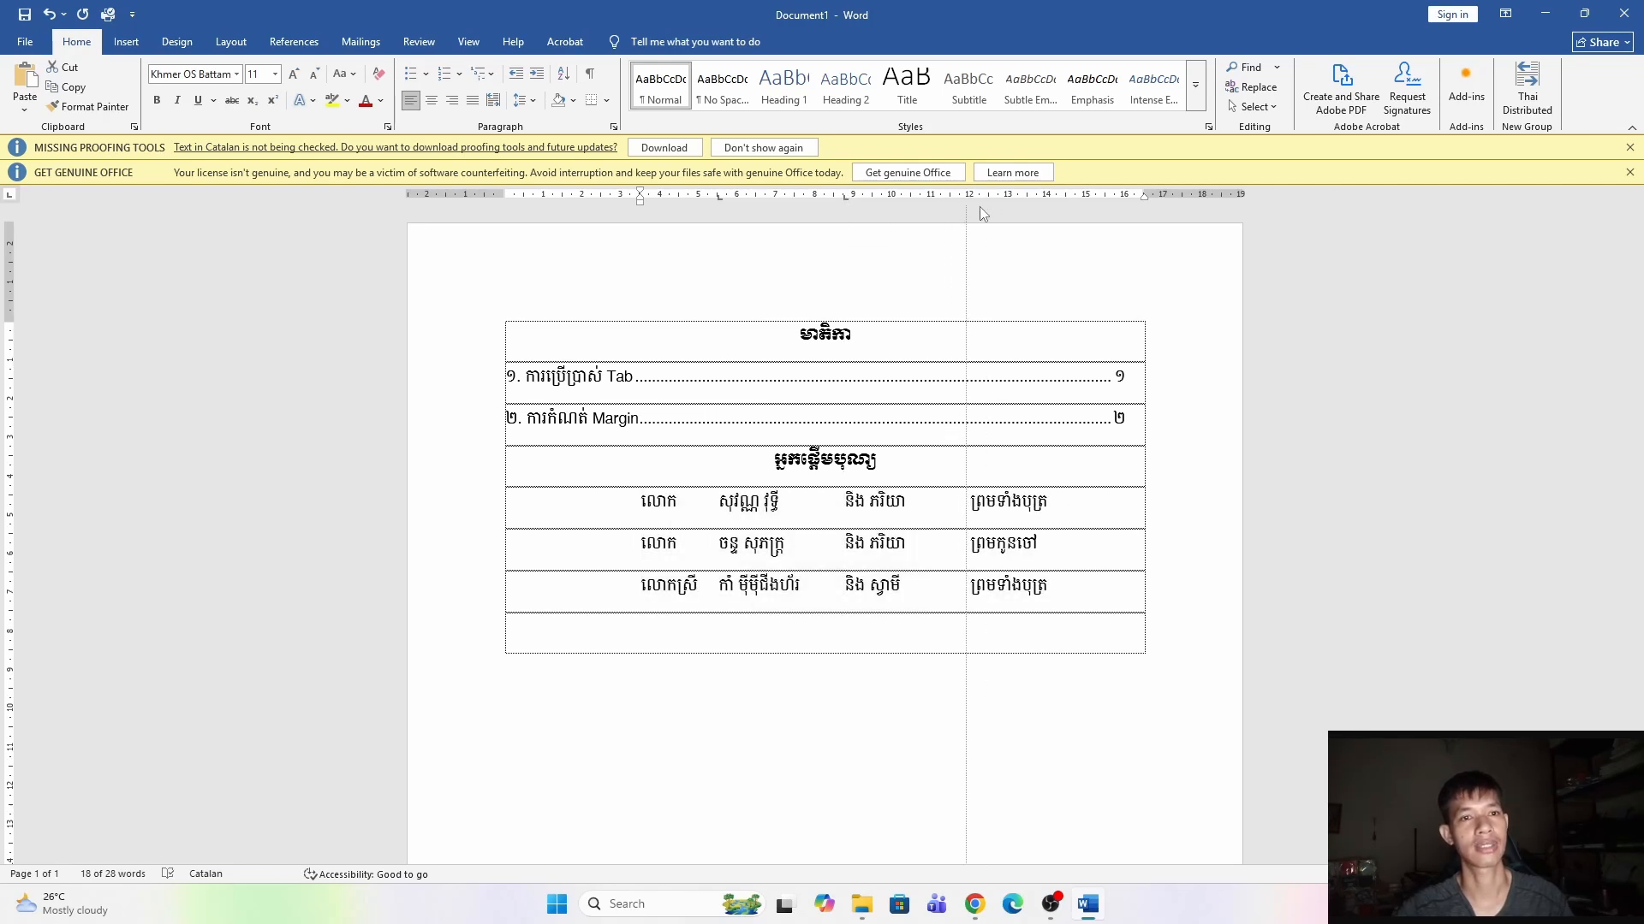
pyautogui.click(719, 197)
pyautogui.moveTo(719, 202); pyautogui.dragTo(731, 202)
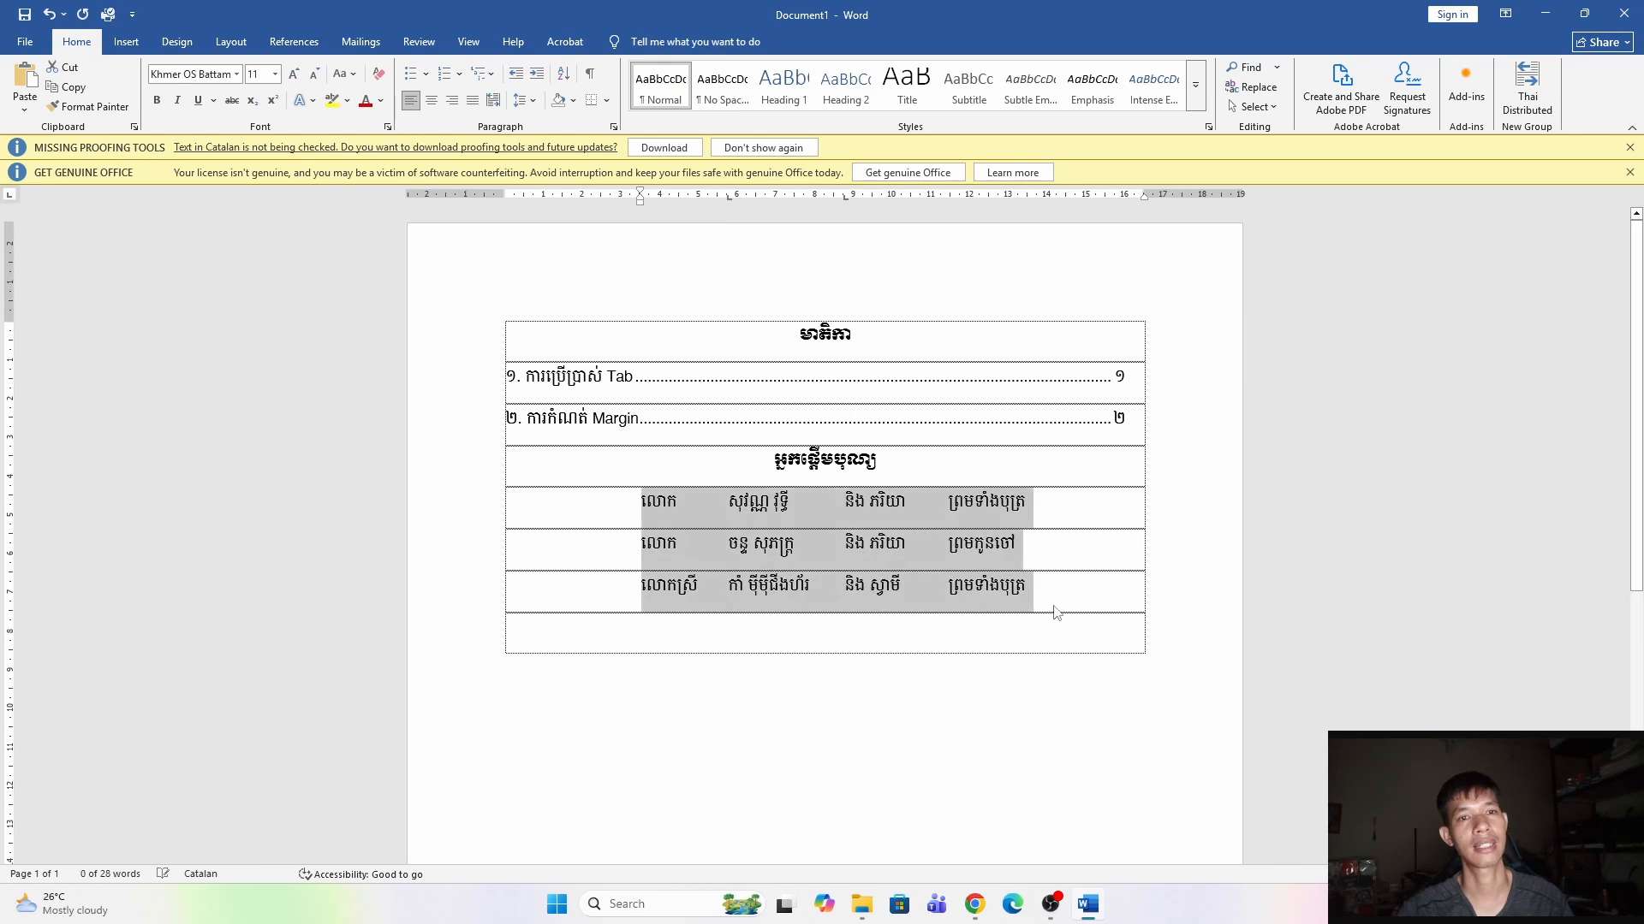
pyautogui.click(805, 523)
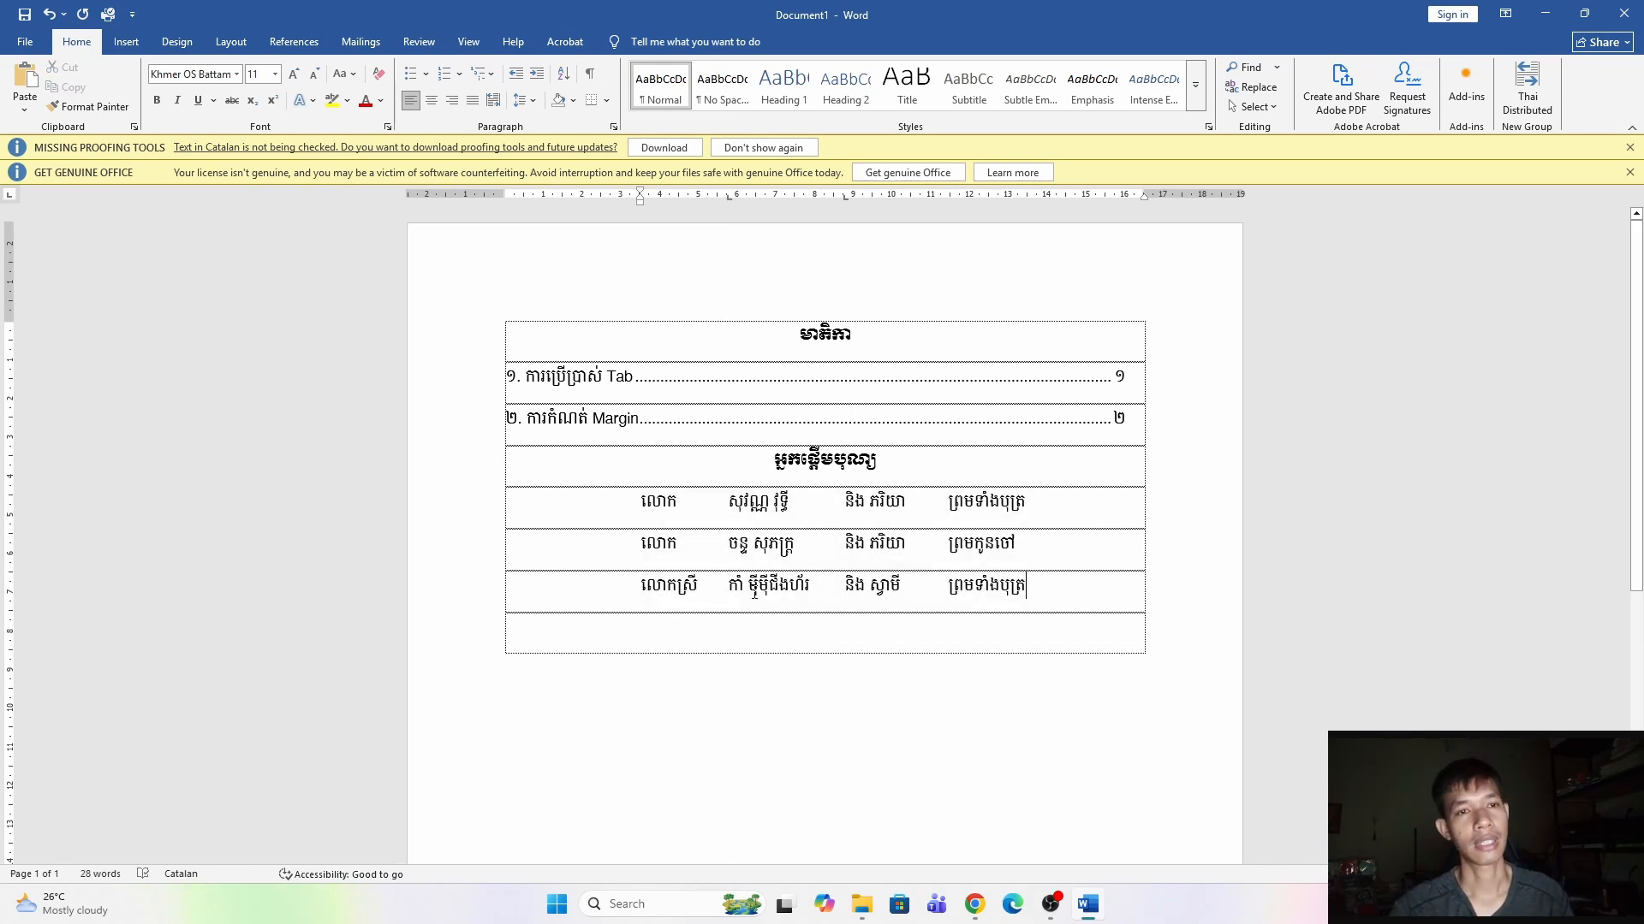
pyautogui.click(562, 638)
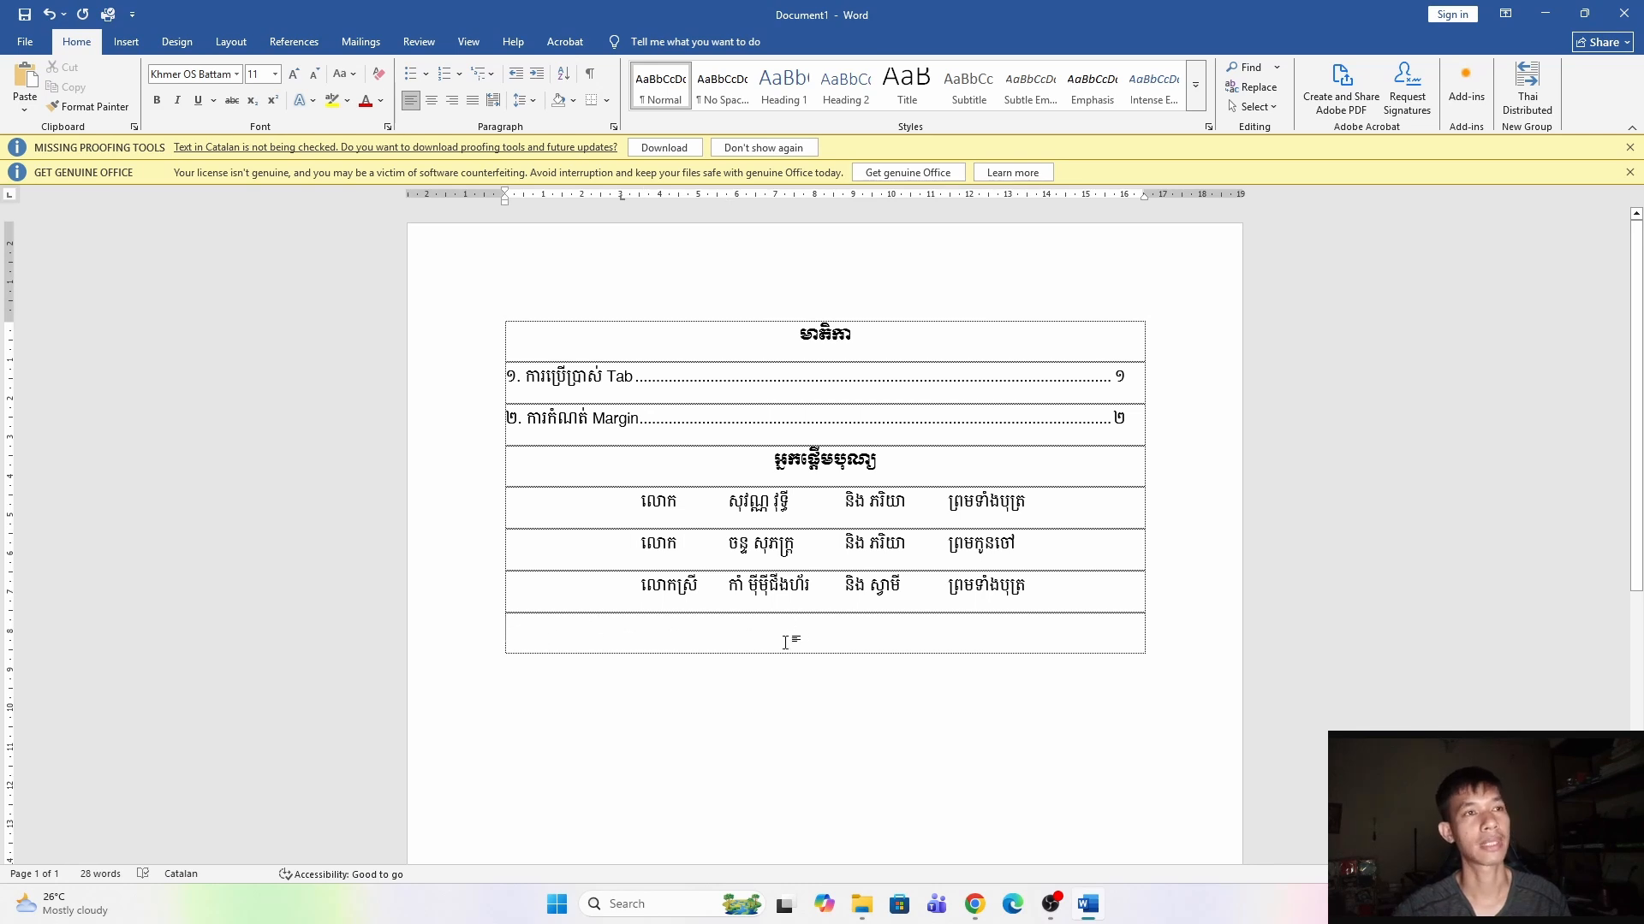